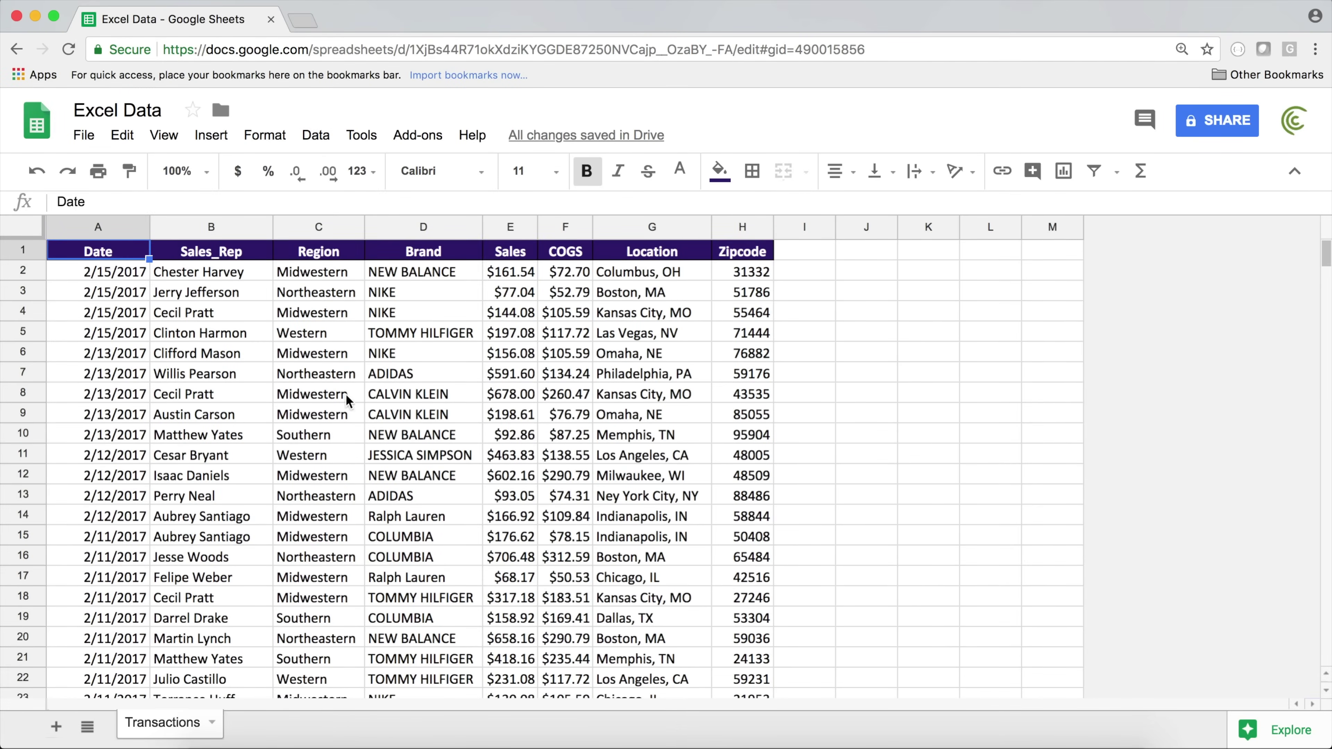
Create a new pivot table sheet, Pivot Table 26, from the Transactions data
click(363, 414)
click(102, 252)
click(318, 142)
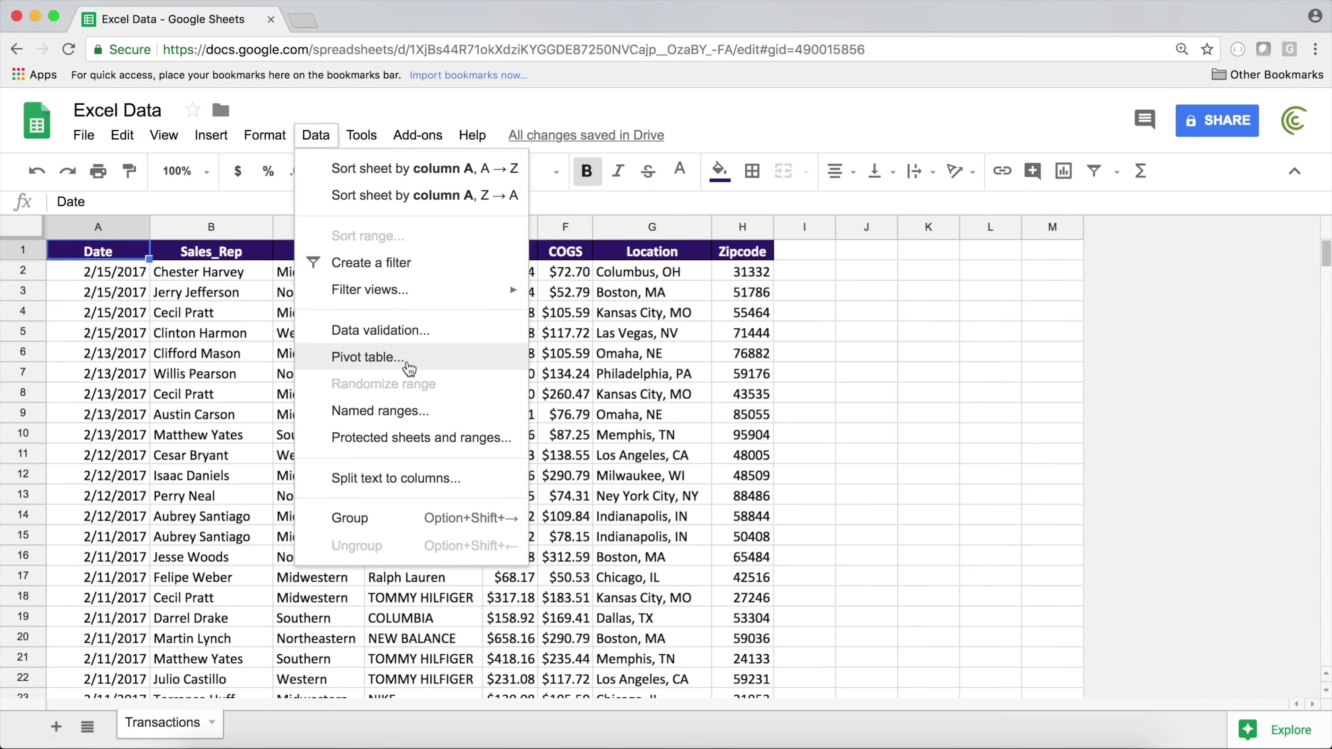
click(407, 361)
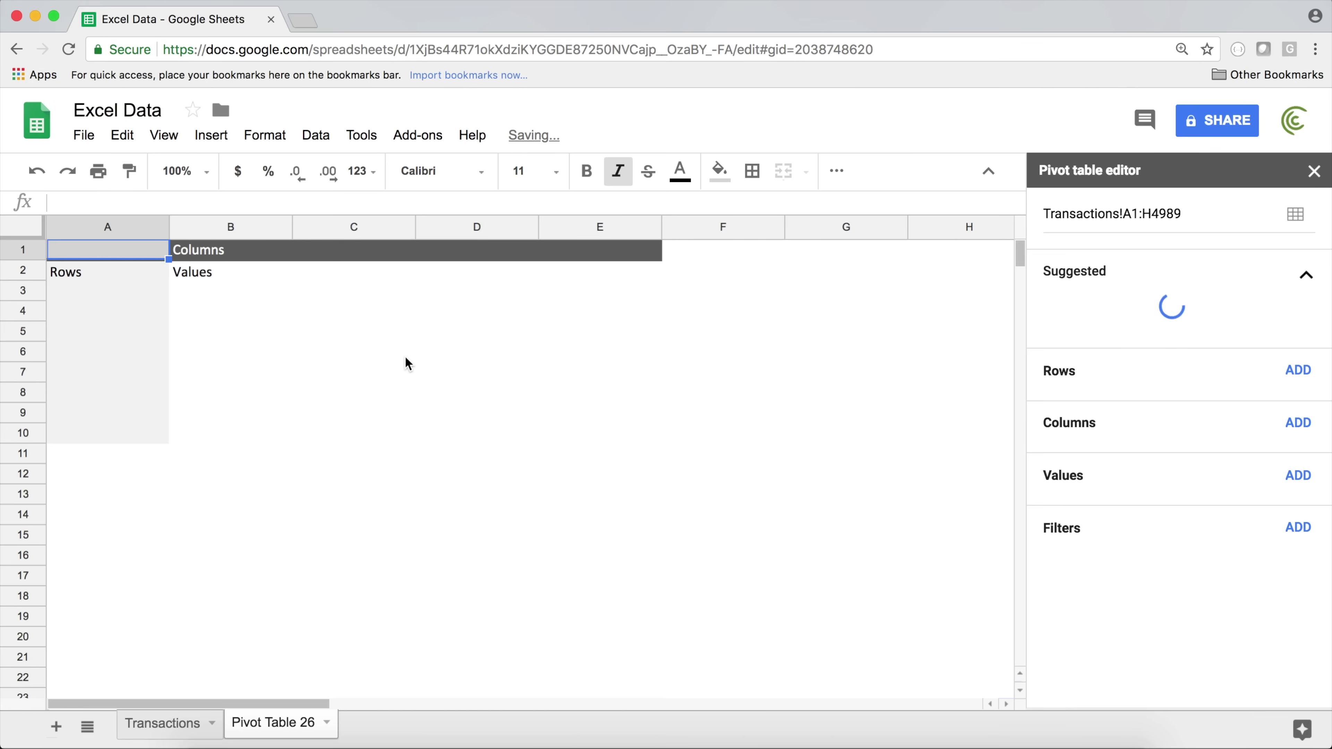
Look over the Transactions Sales and Region columns, then return to the pivot sheet
click(158, 729)
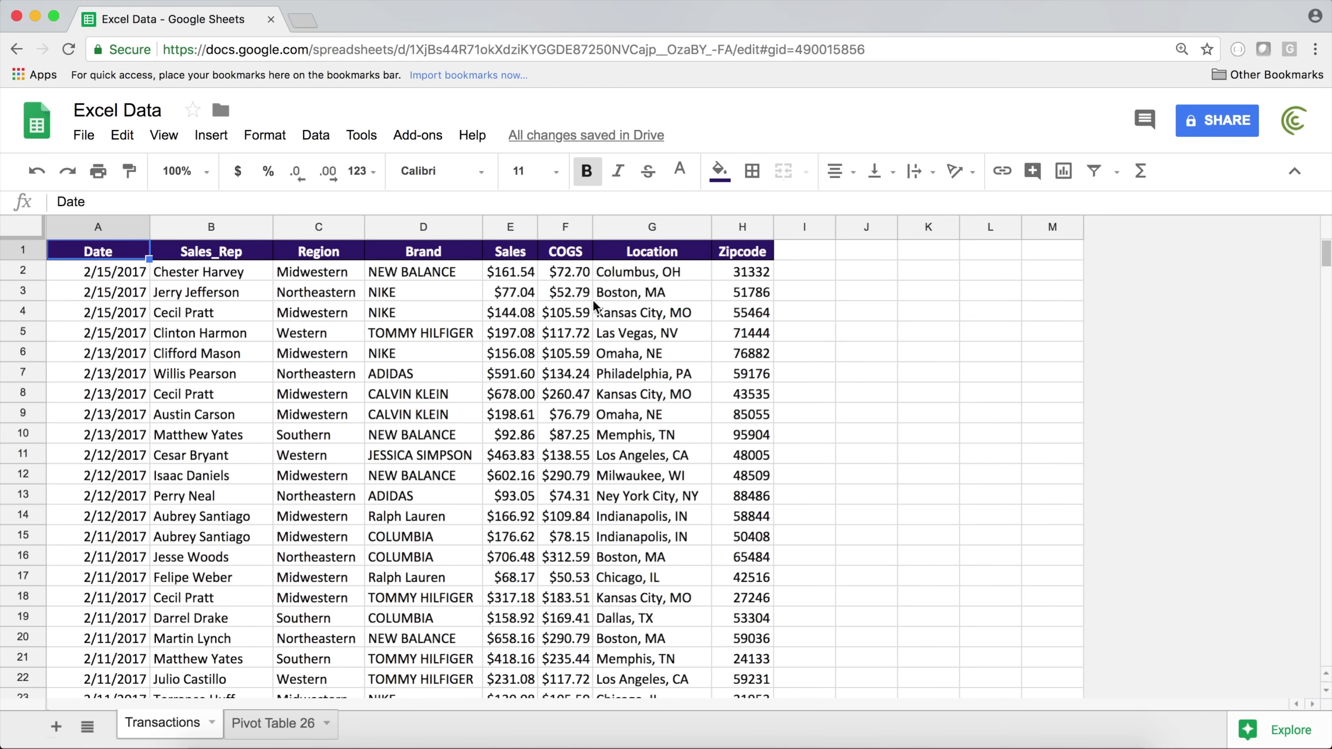
drag(509, 254, 508, 598)
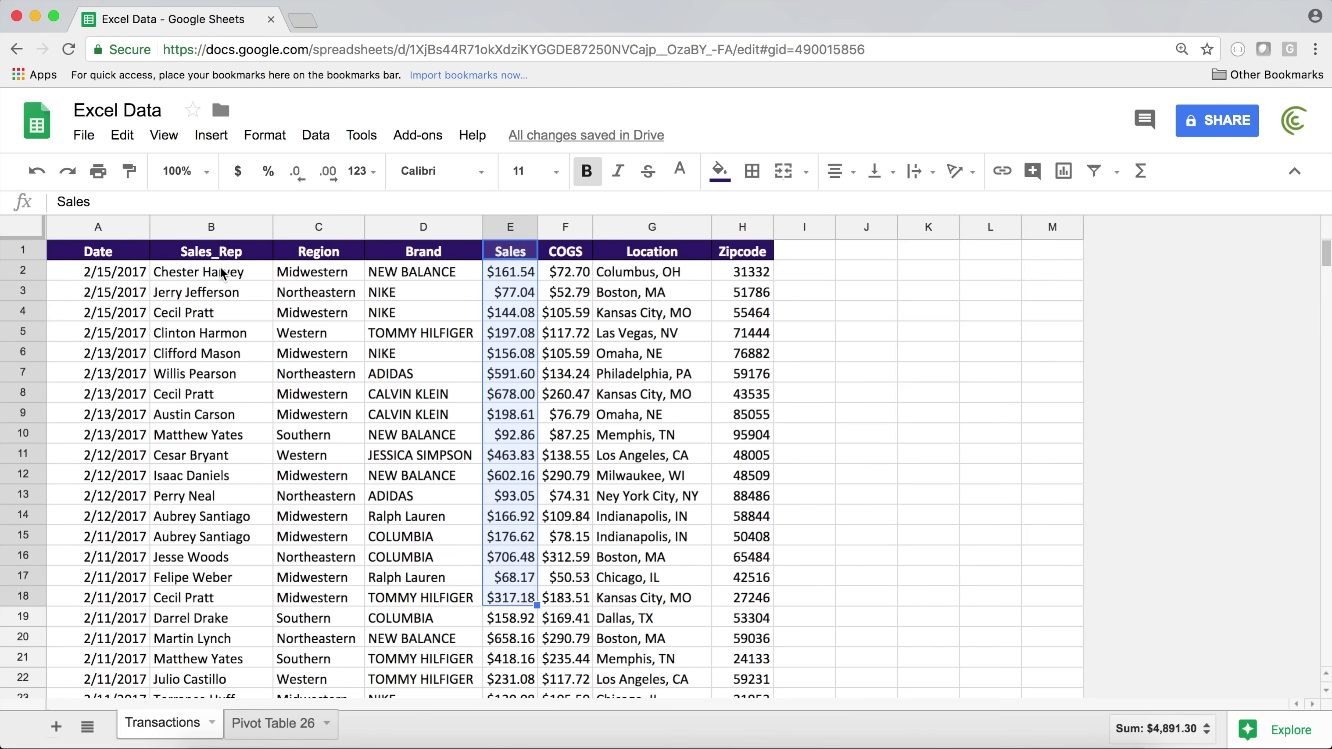
drag(298, 281, 333, 501)
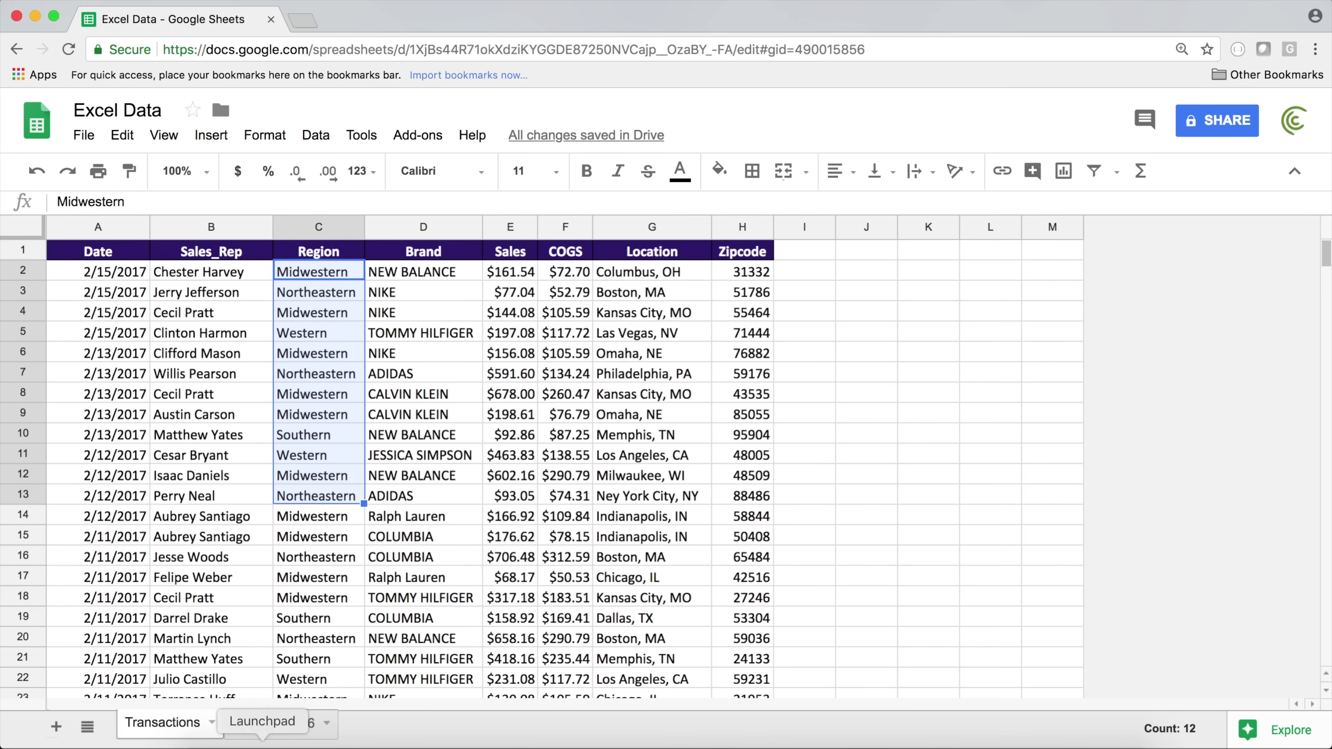
click(280, 726)
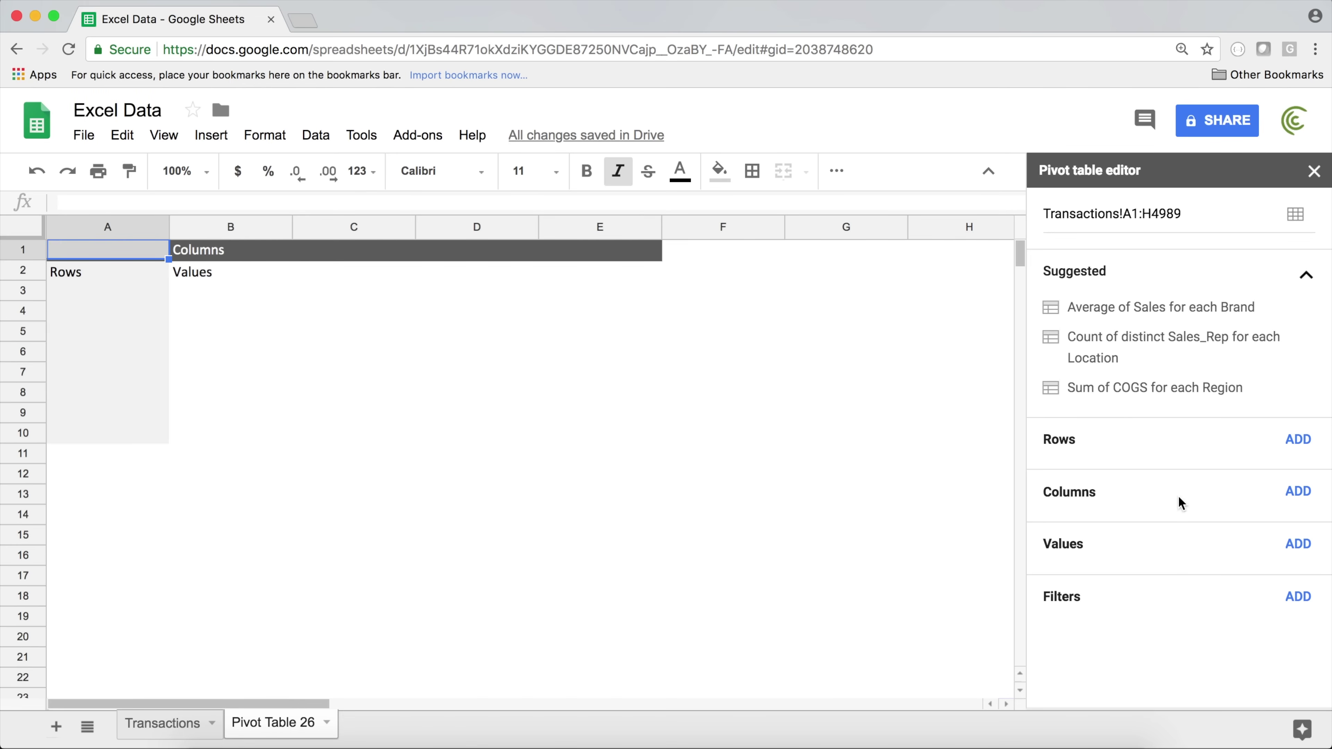
click(1299, 439)
Add Region as rows and summed Sales as values, totalling $1,234,128.48
click(1203, 527)
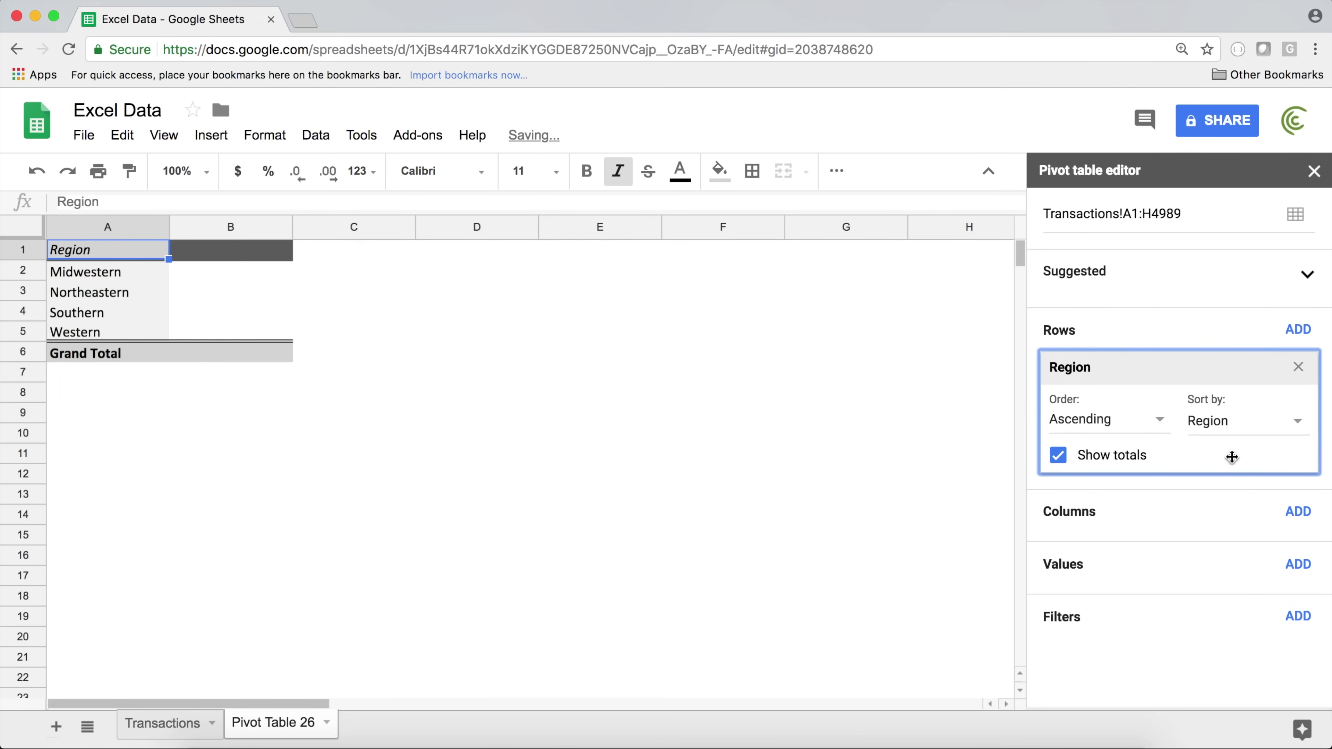
click(1294, 566)
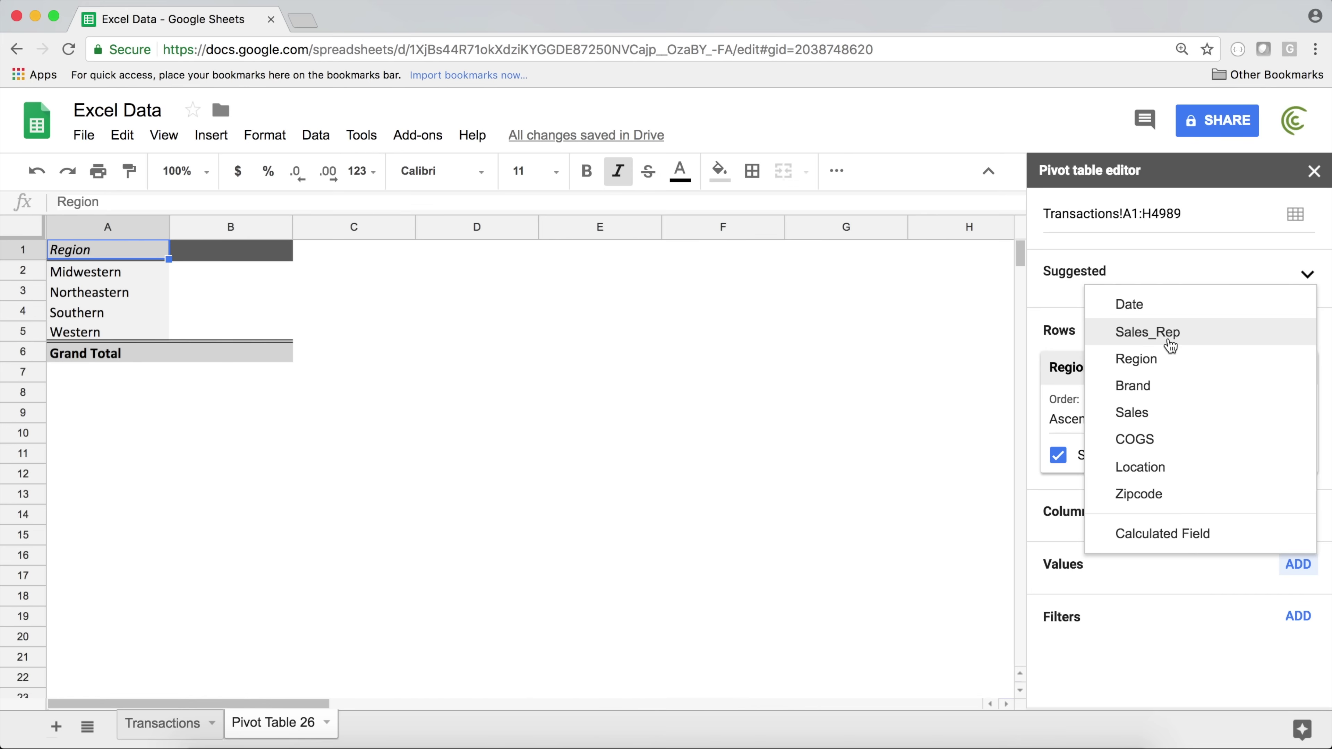
click(1172, 424)
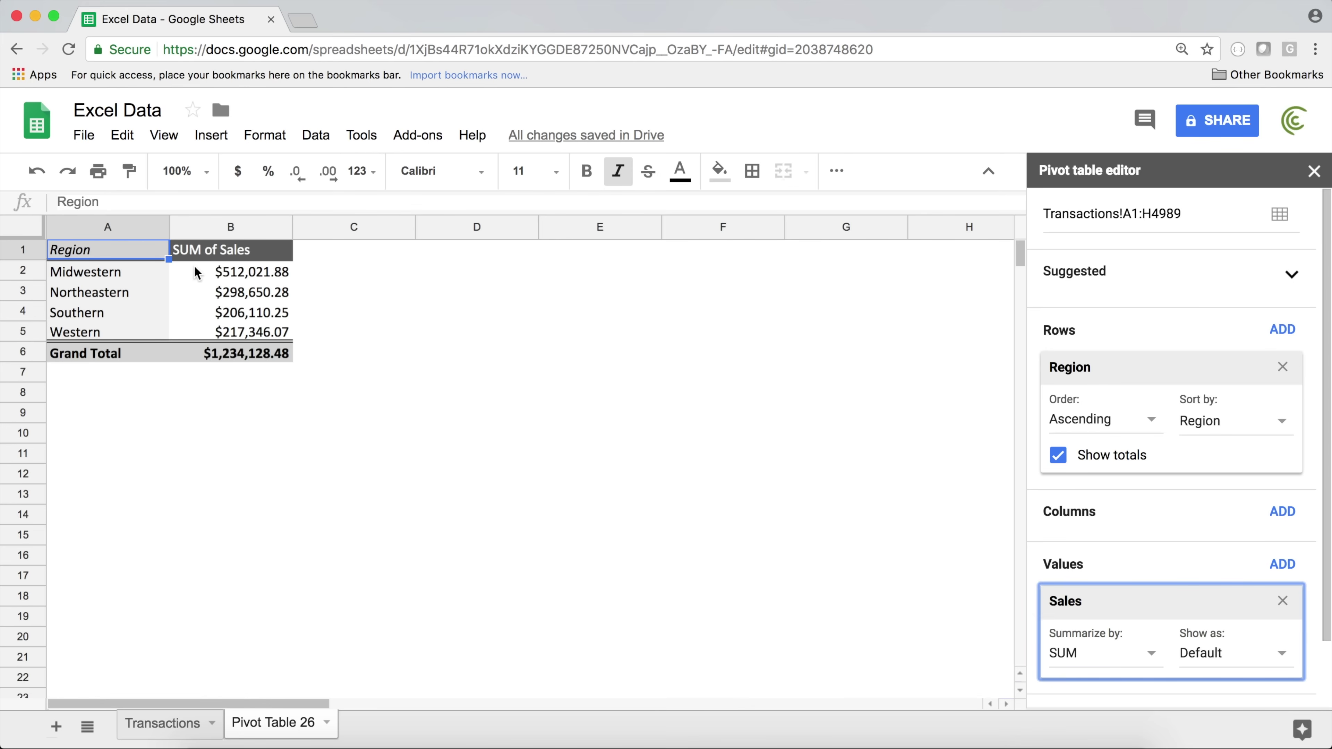
key(super+equal)
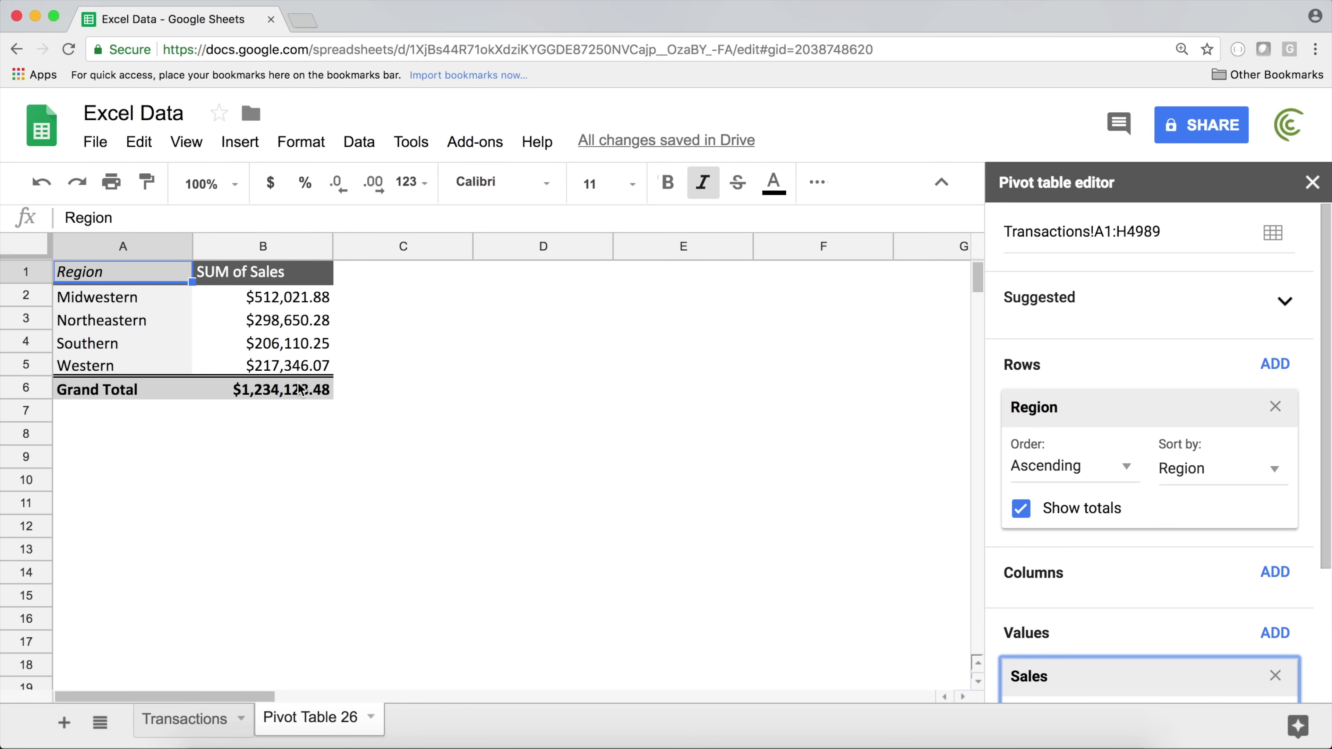
click(293, 304)
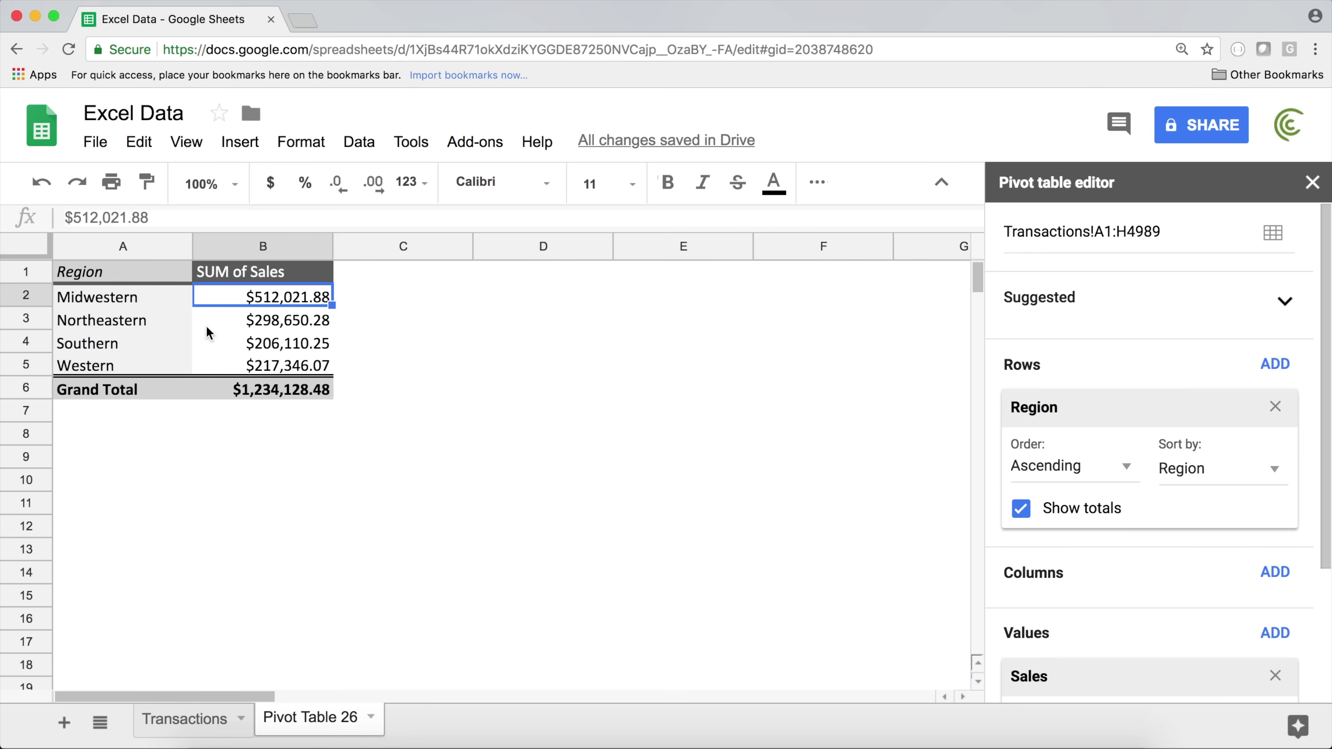
click(262, 319)
click(262, 343)
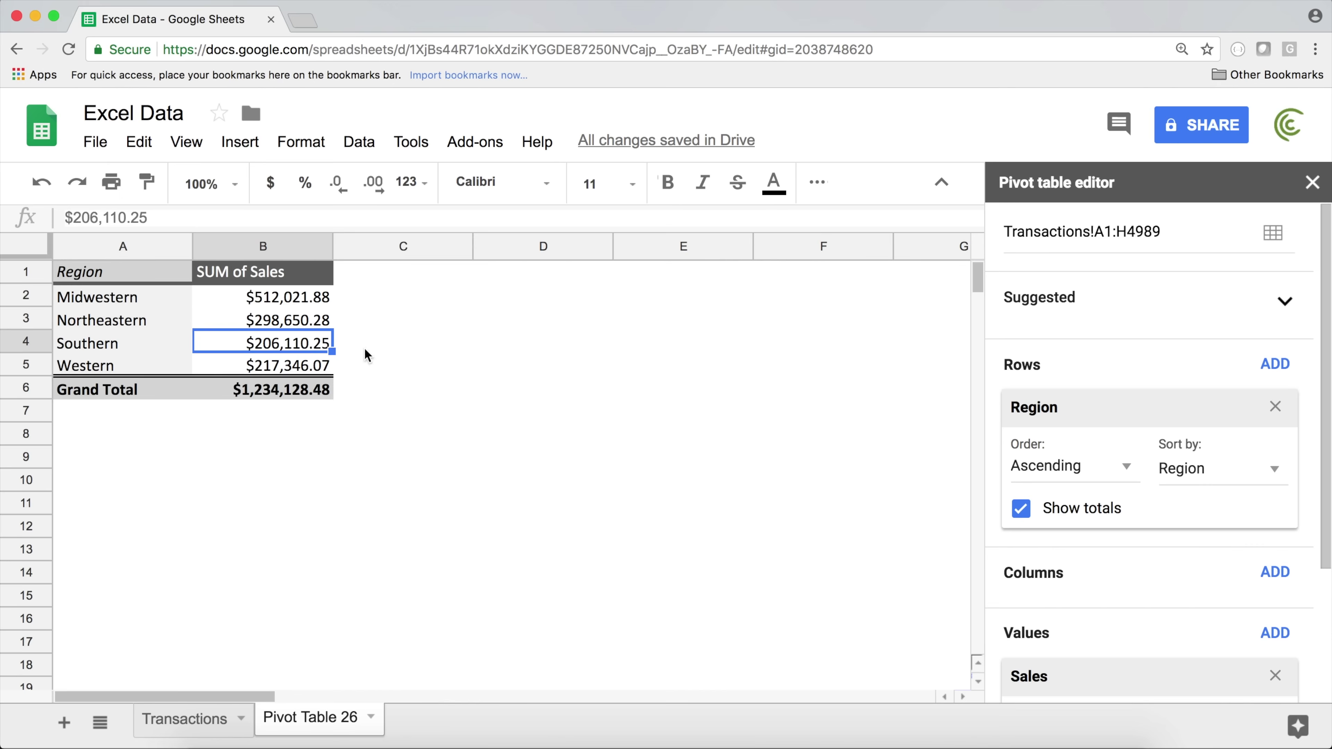
scroll(1158, 581, down, 5)
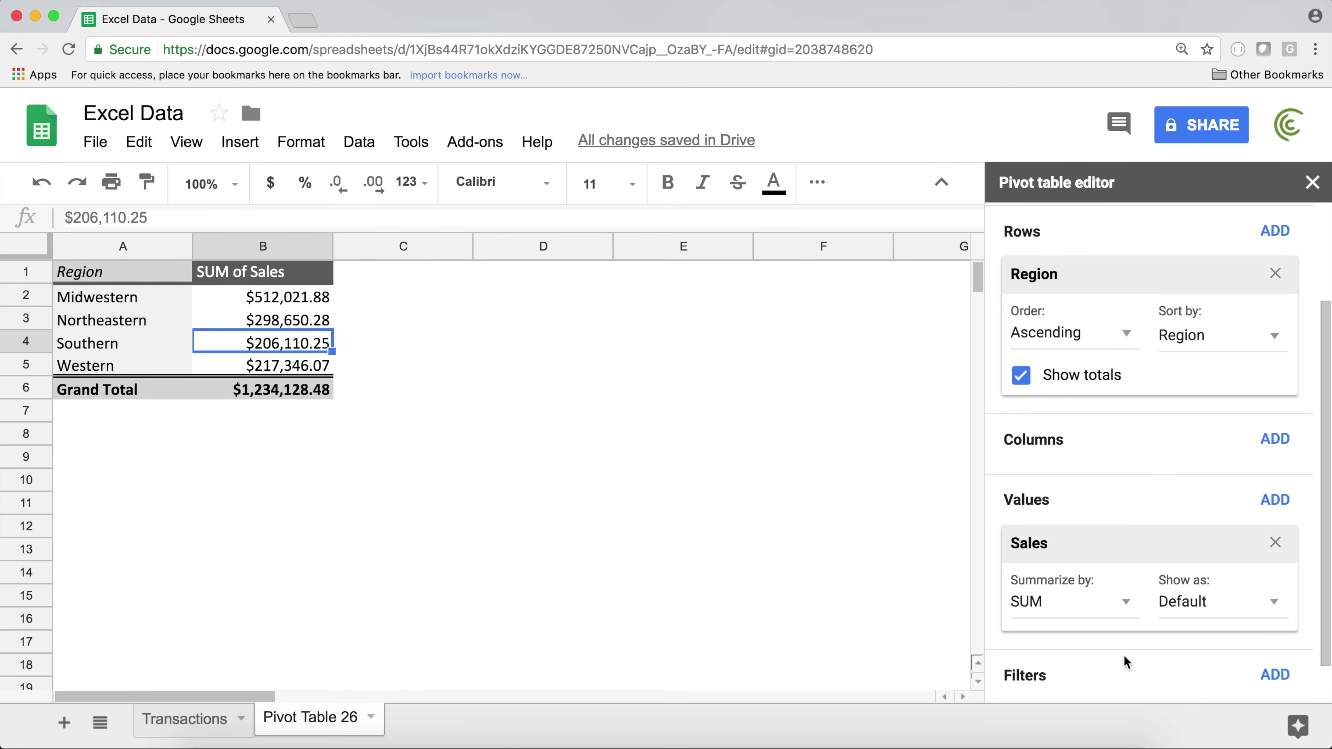
click(1065, 603)
click(1105, 191)
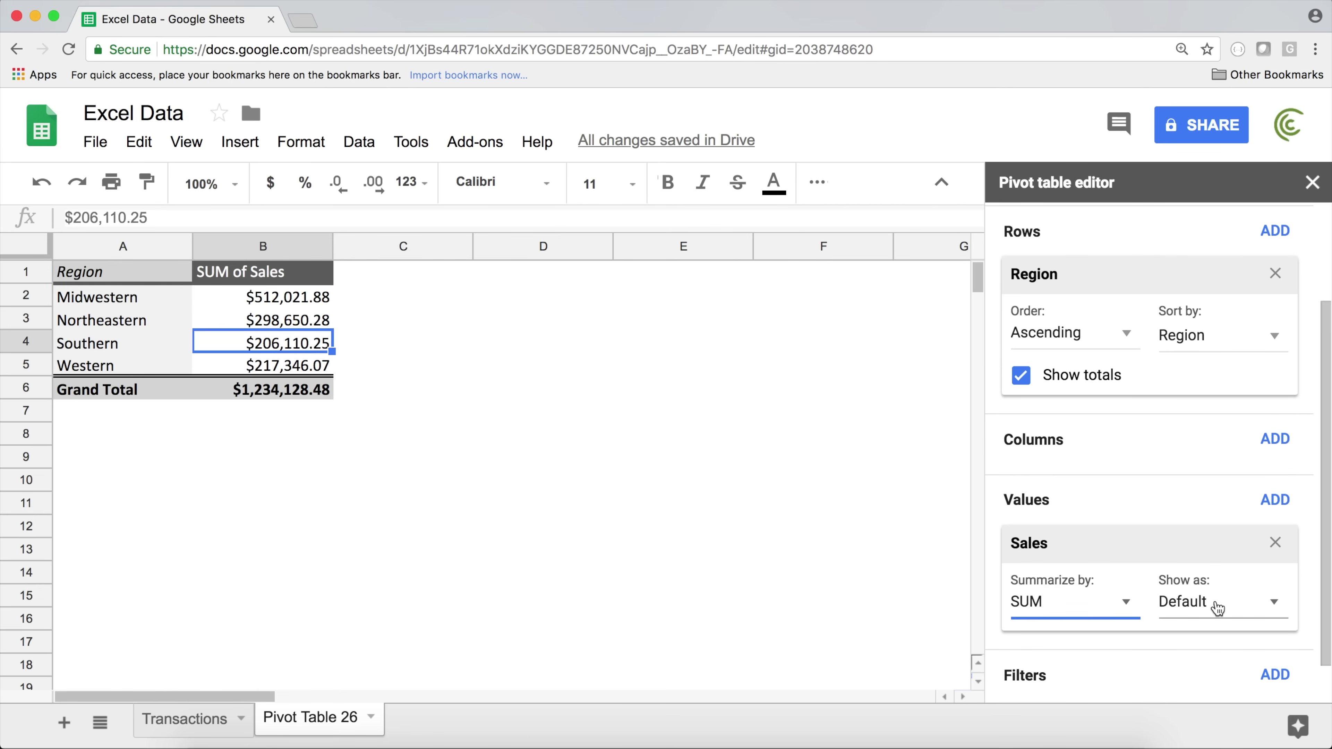
Review each region's Sales value and the Grand Total in the pivot
click(1218, 609)
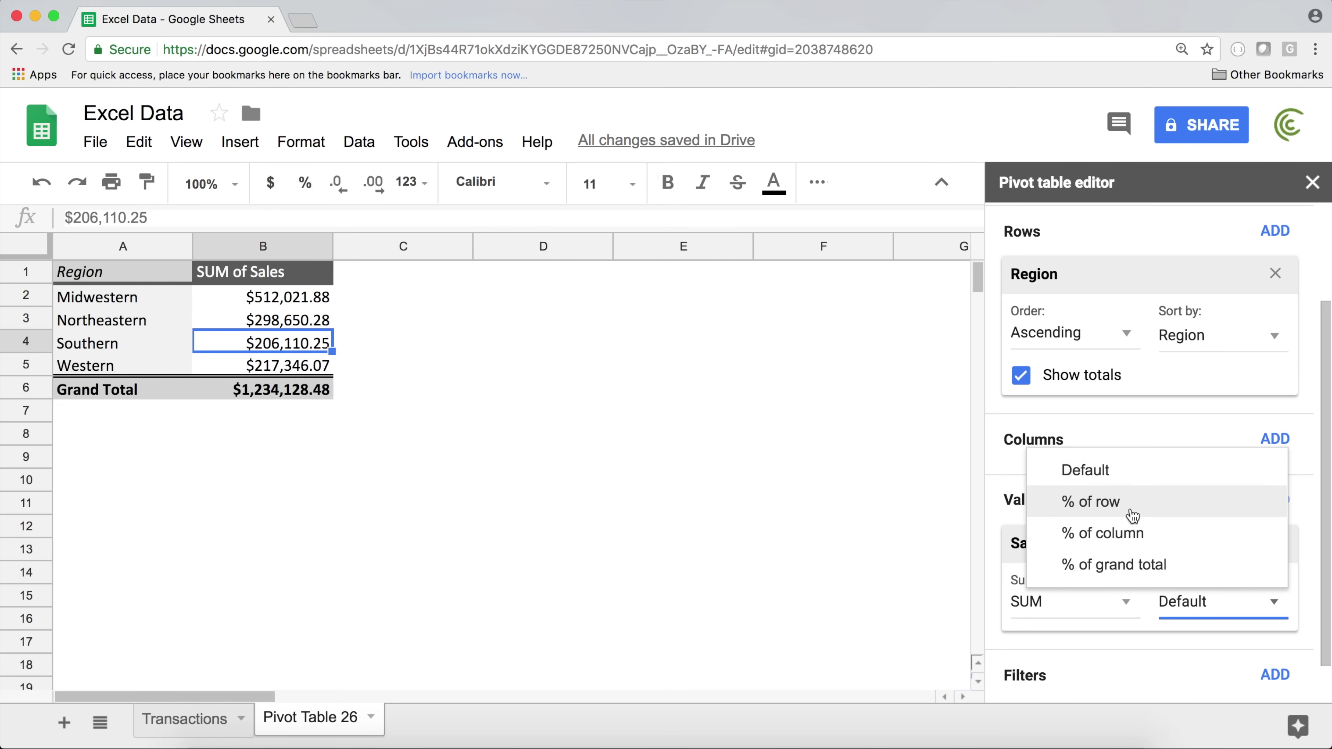
click(531, 394)
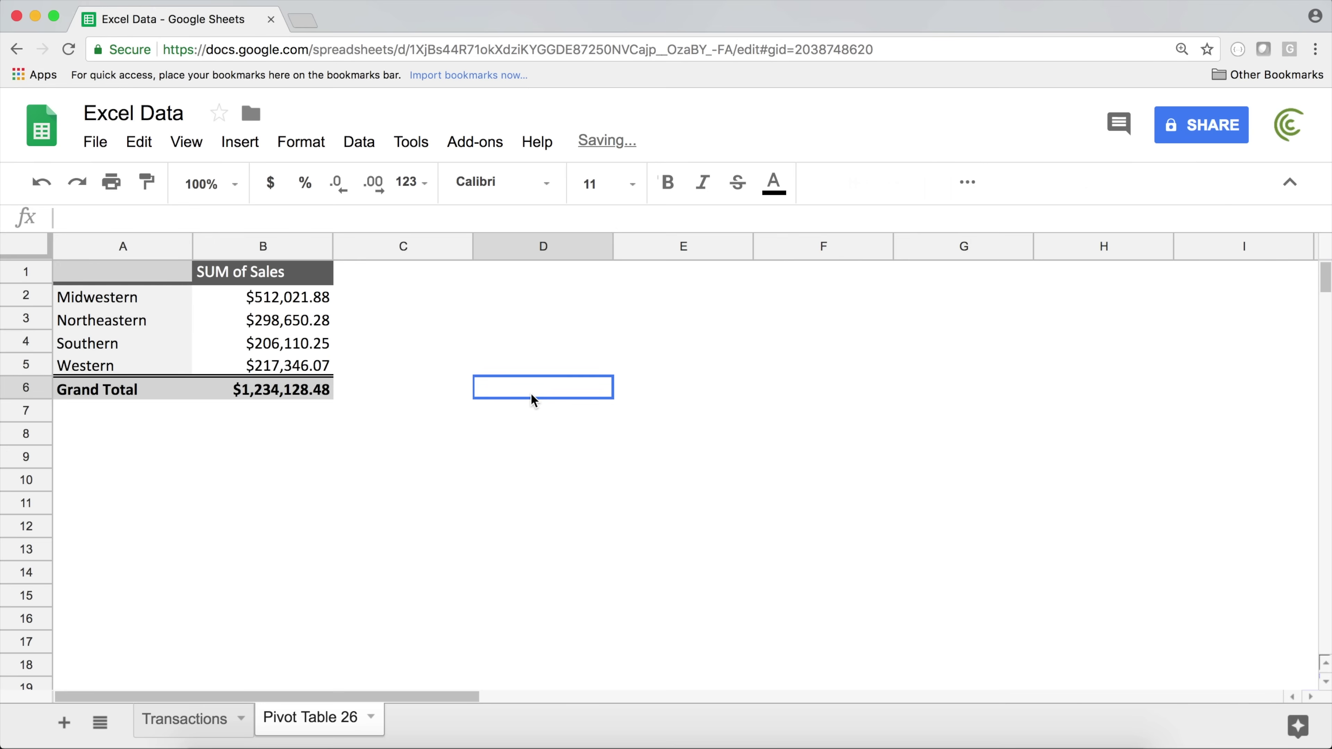
click(290, 301)
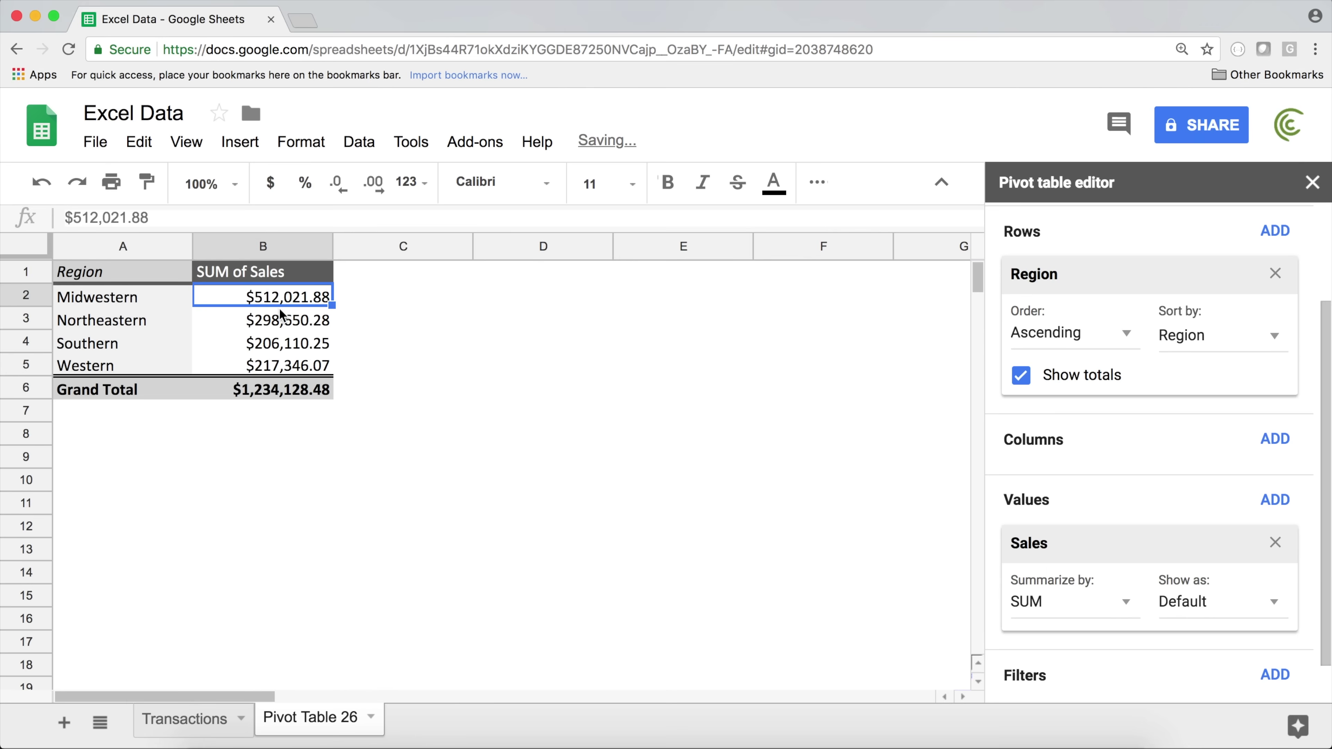
click(287, 321)
click(289, 344)
click(283, 389)
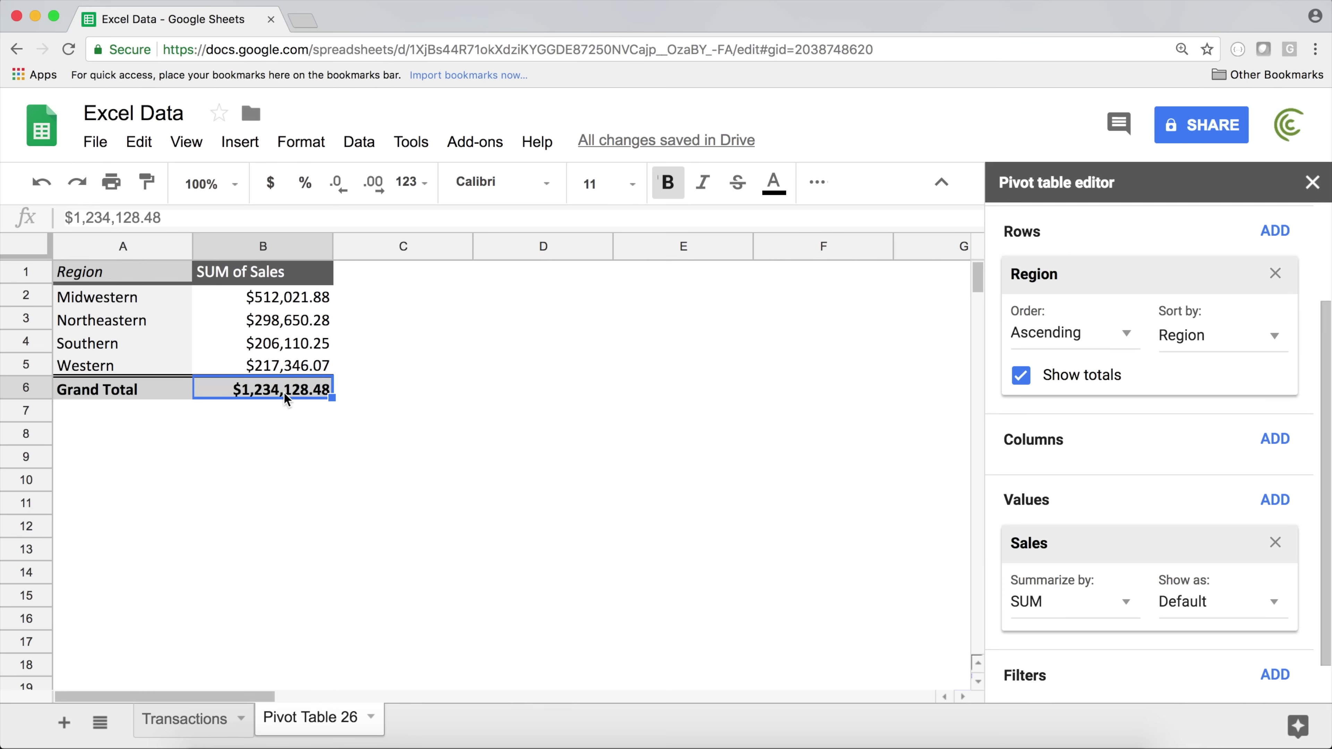
Show Sales as % of grand total: Midwestern 41.49%, Northeastern 24.20%, Southern 16.70%, Western 17.61%
click(1218, 611)
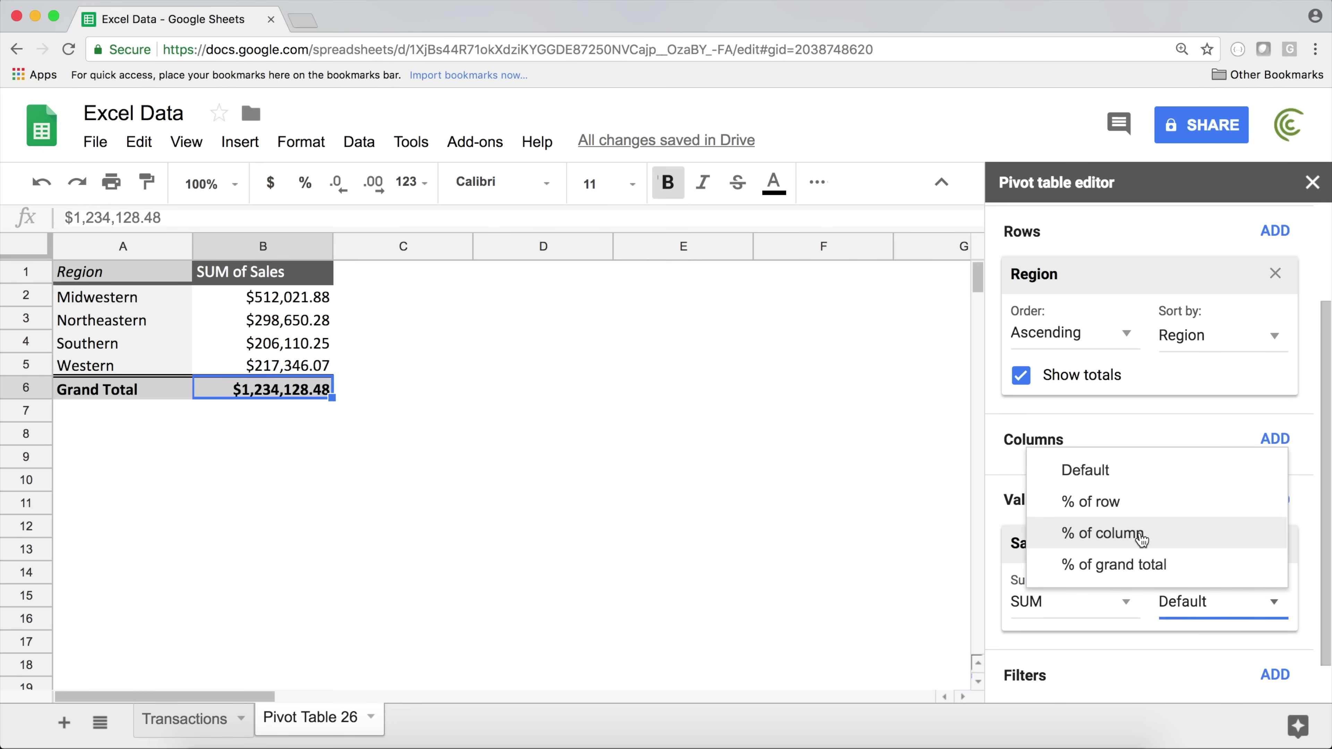
click(1122, 537)
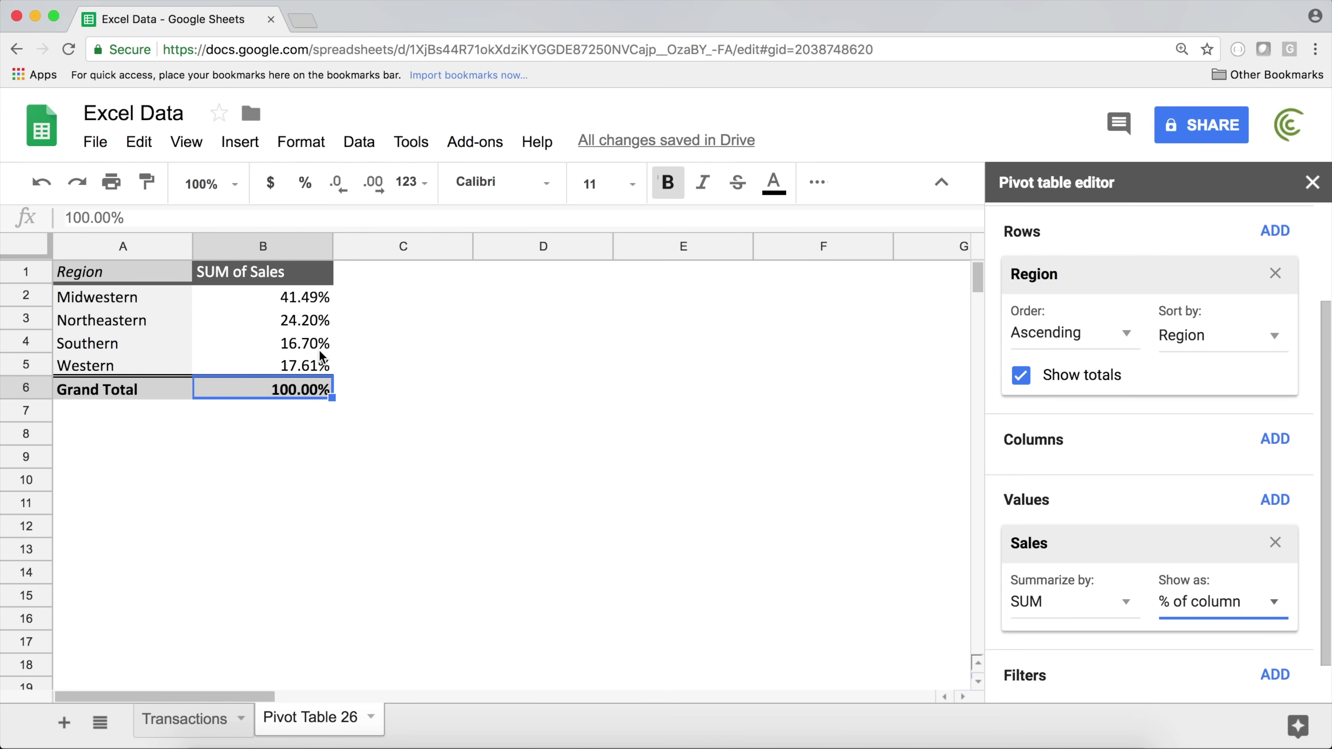
click(1173, 605)
click(1148, 566)
click(1272, 501)
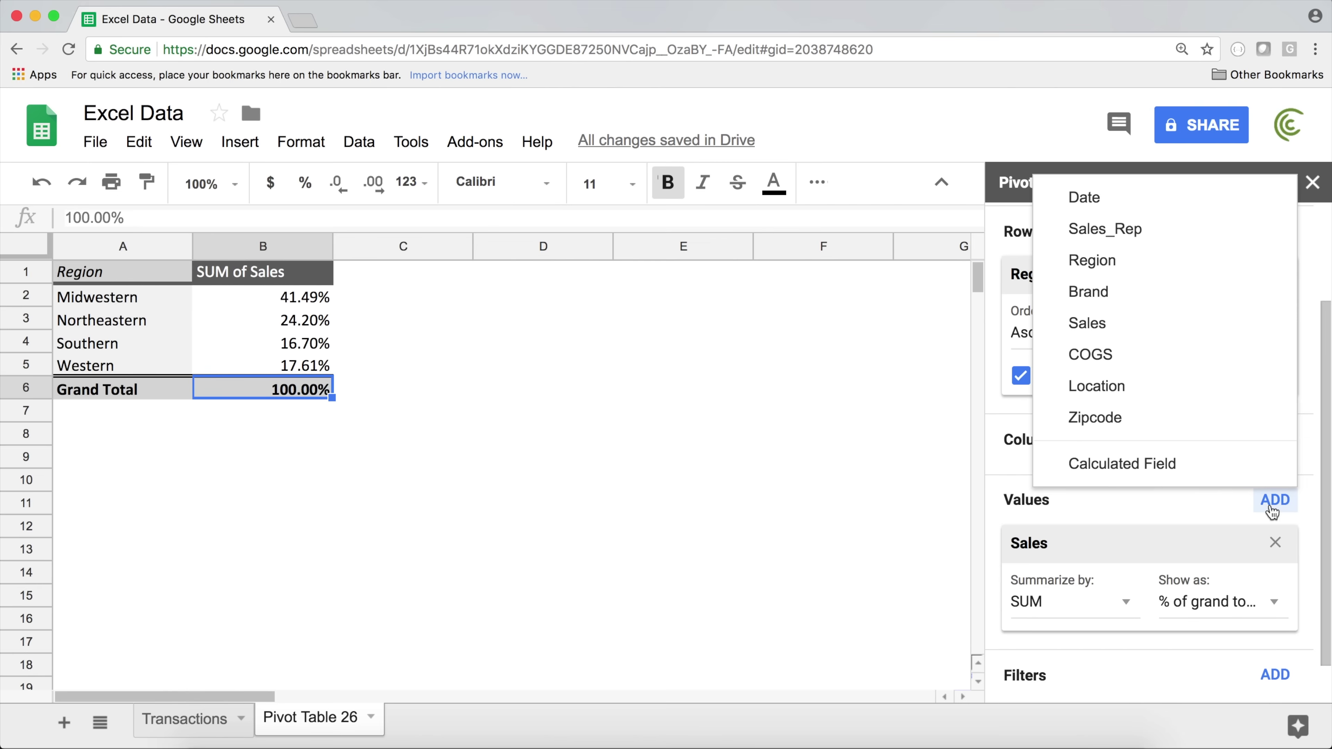
Add a second Sales sum and place dollar totals in column B before the percentages
click(1118, 340)
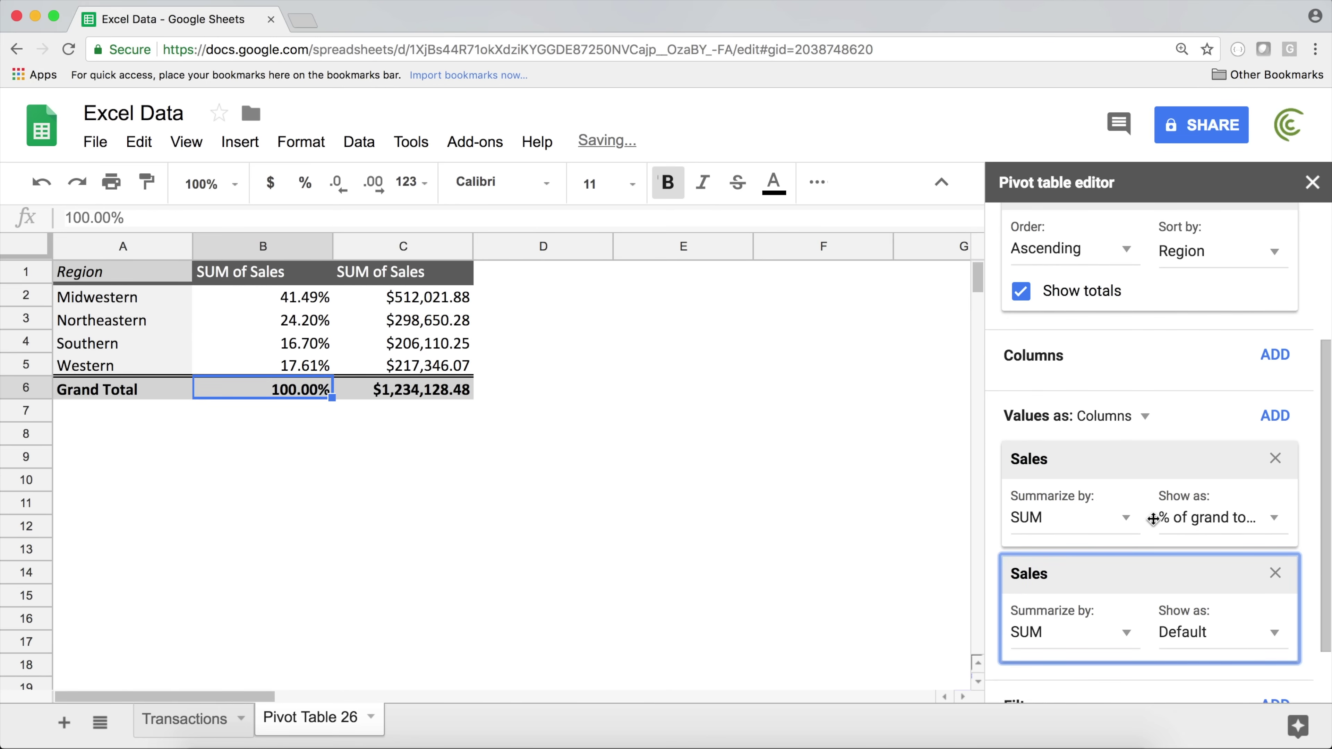
drag(1068, 571, 1091, 450)
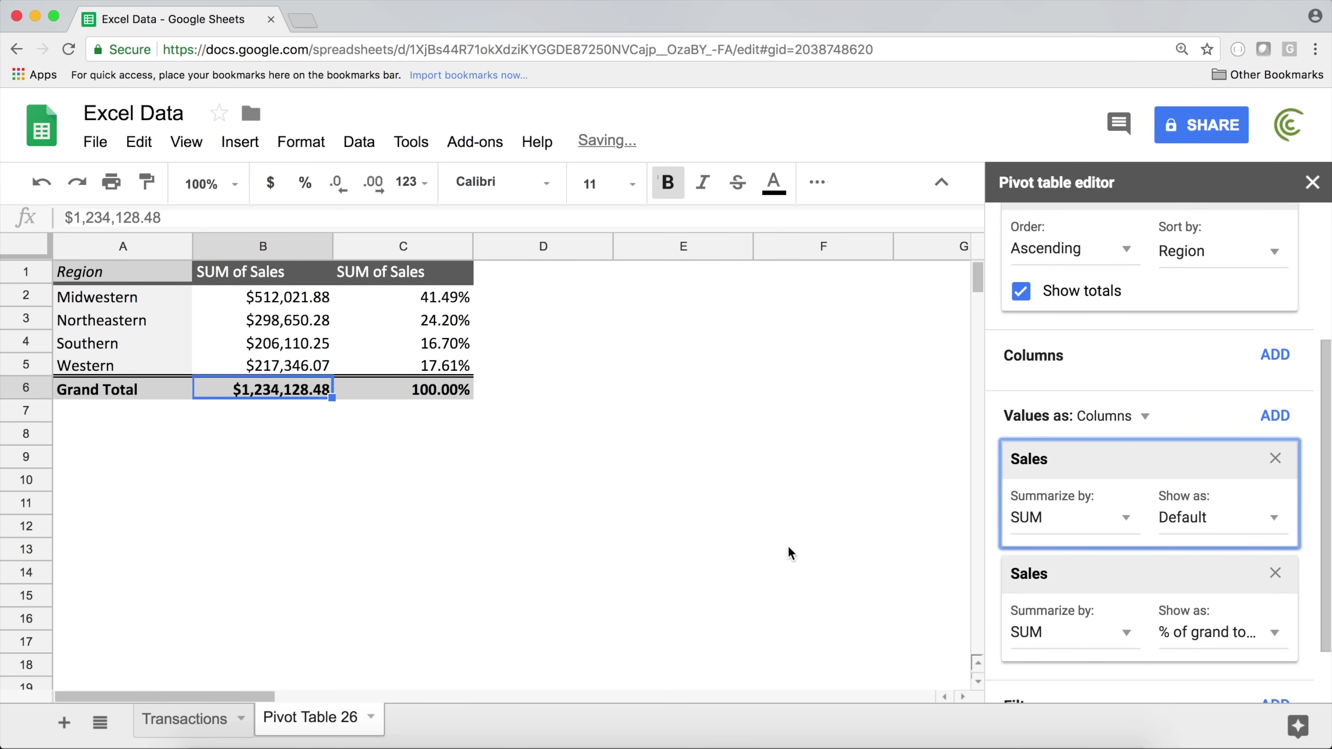
click(404, 365)
click(1172, 651)
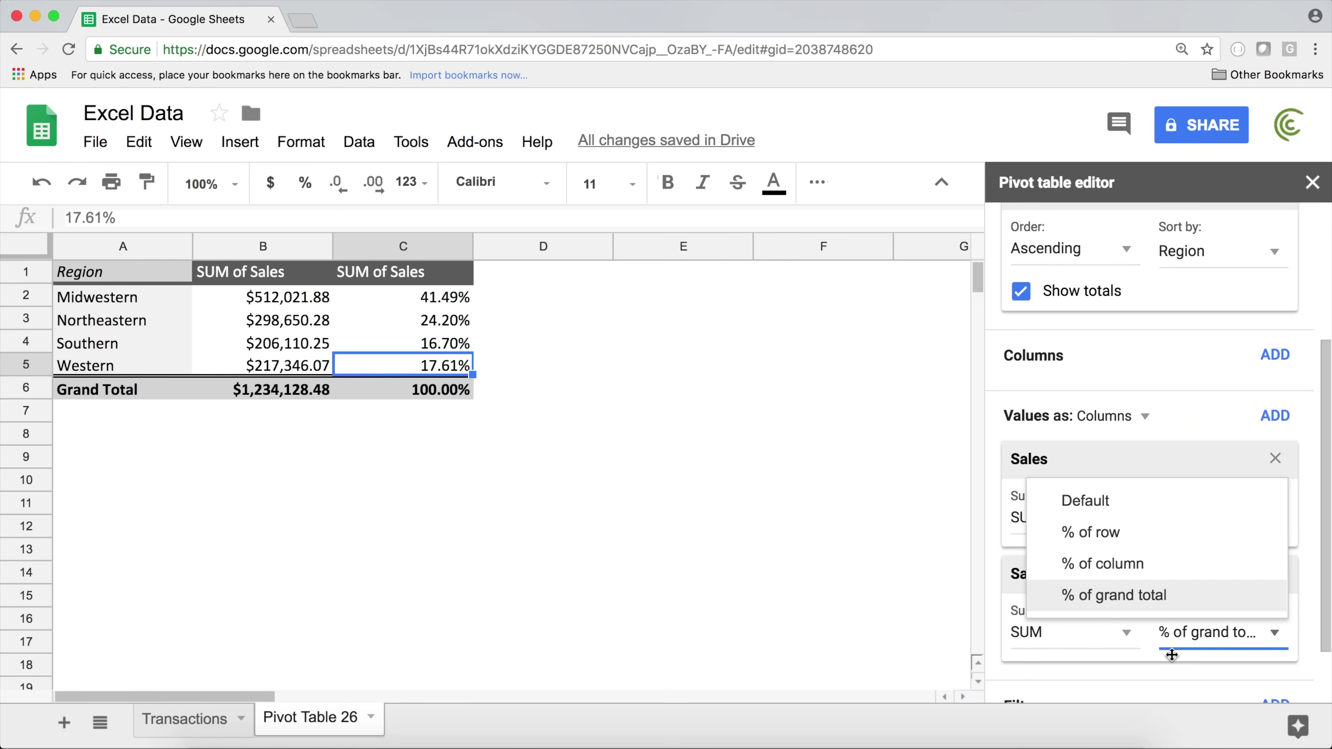
click(328, 297)
scroll(1097, 315, down, 3)
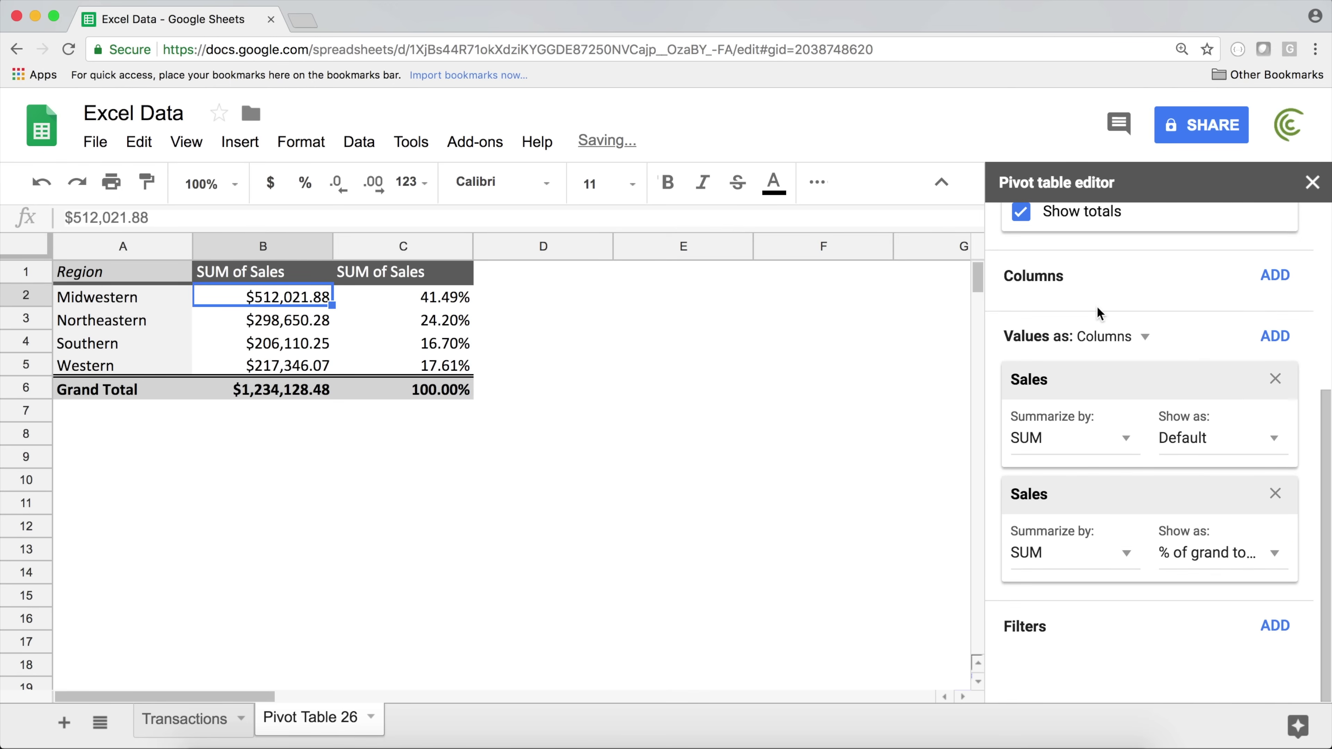
scroll(1097, 316, up, 10)
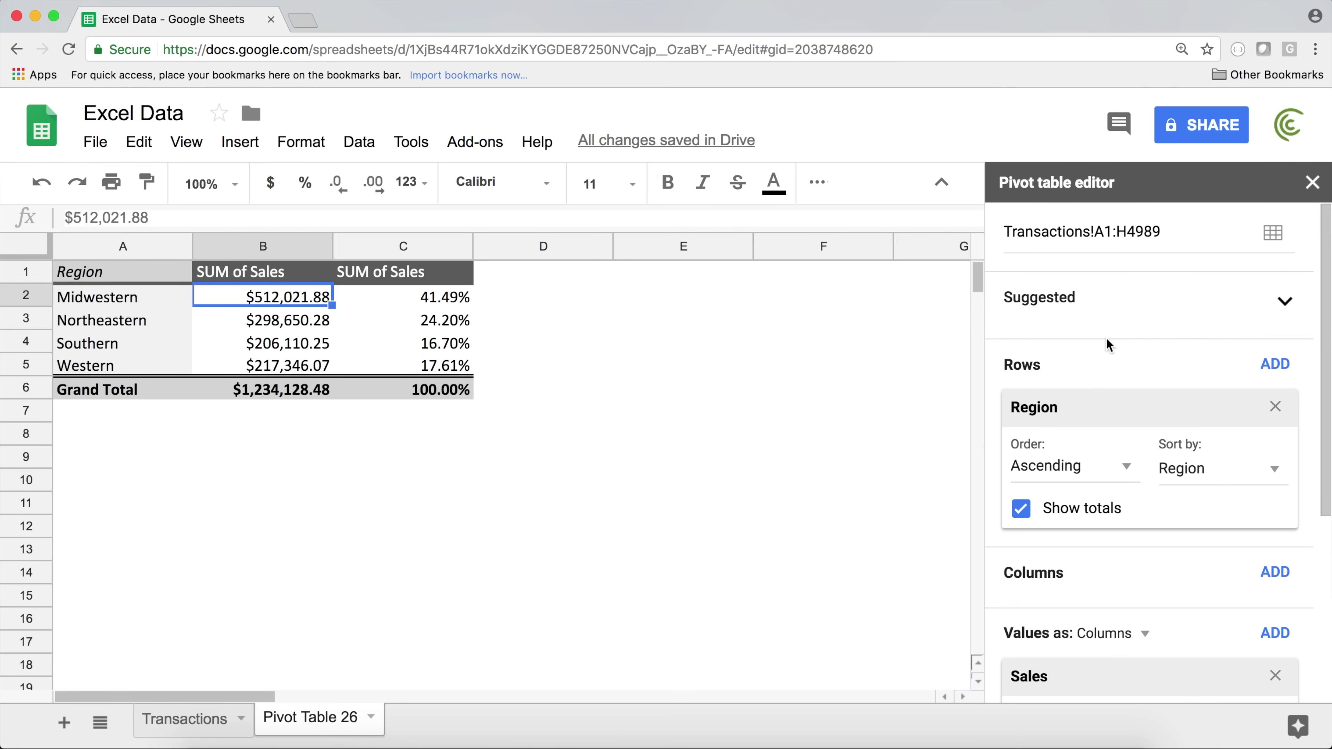
Add Brand to the pivot and move it to Columns, e.g. ADIDAS $146,520.66 (11.87%)
click(1277, 362)
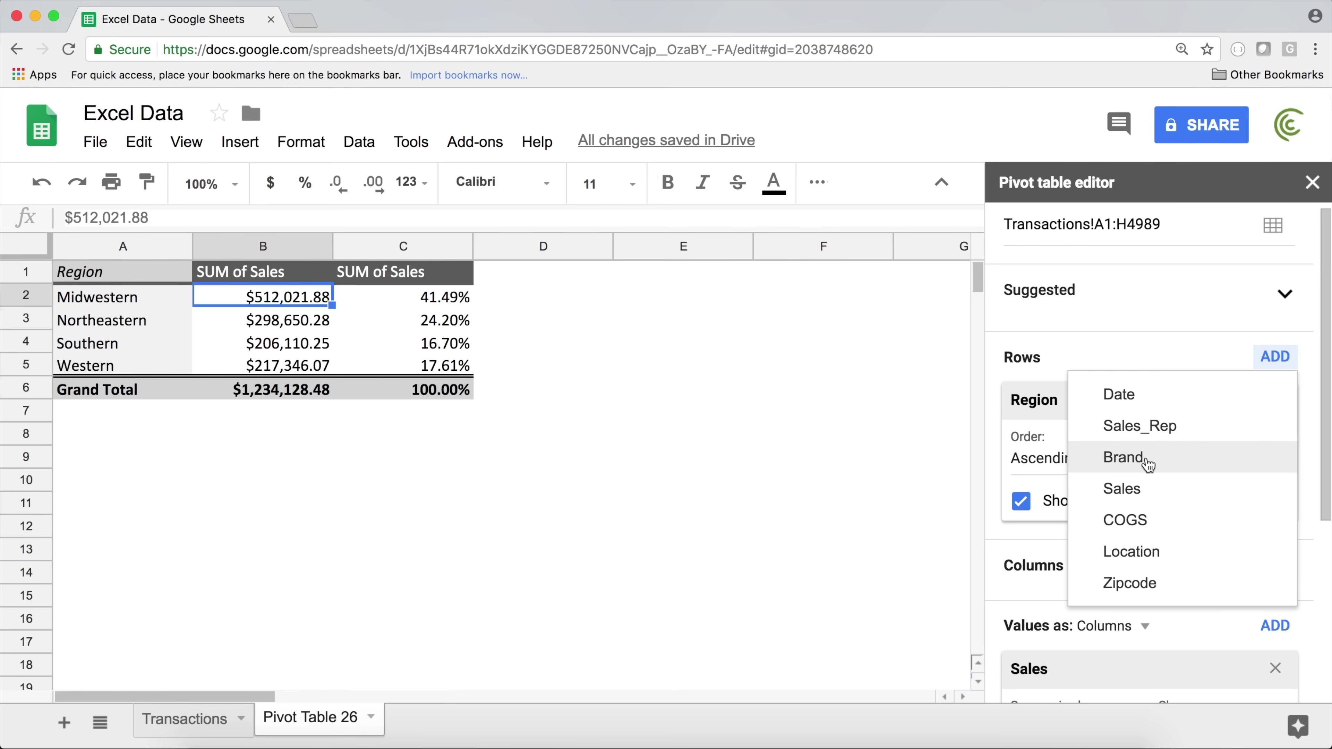
click(1127, 457)
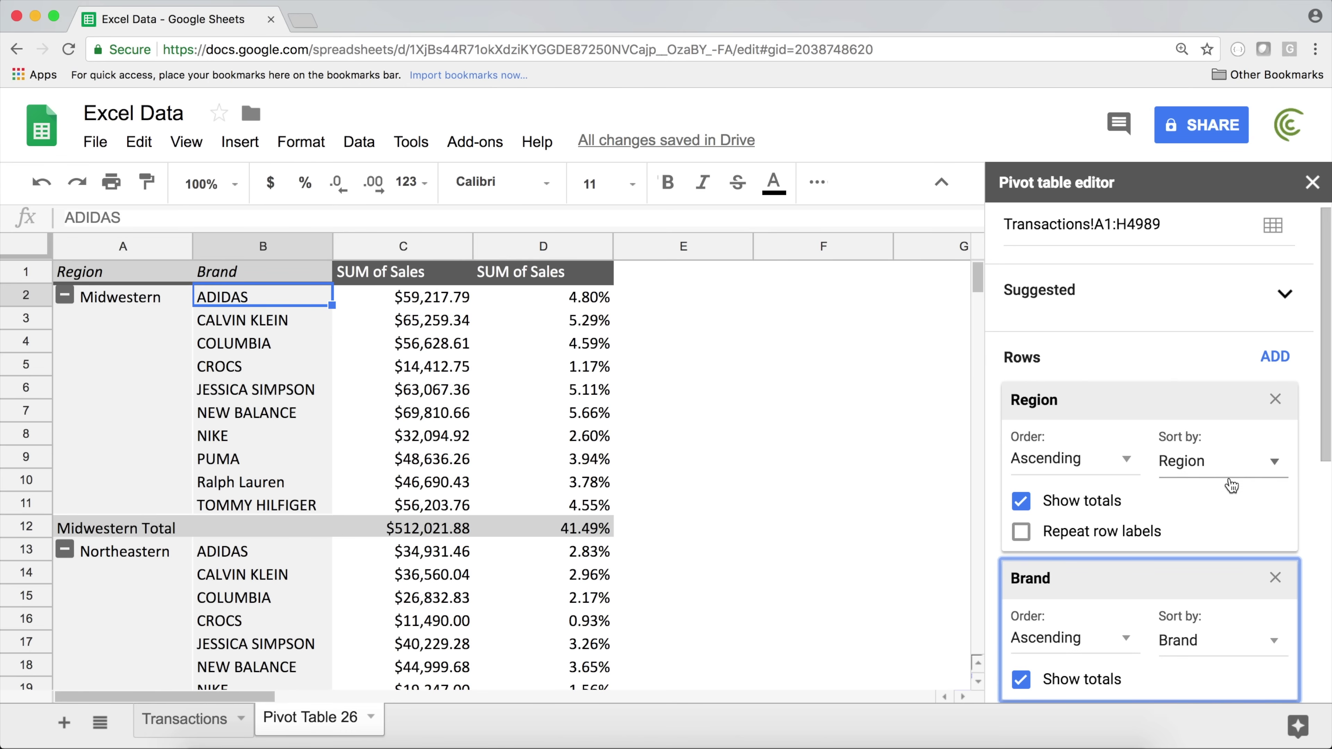
drag(1109, 578, 1162, 610)
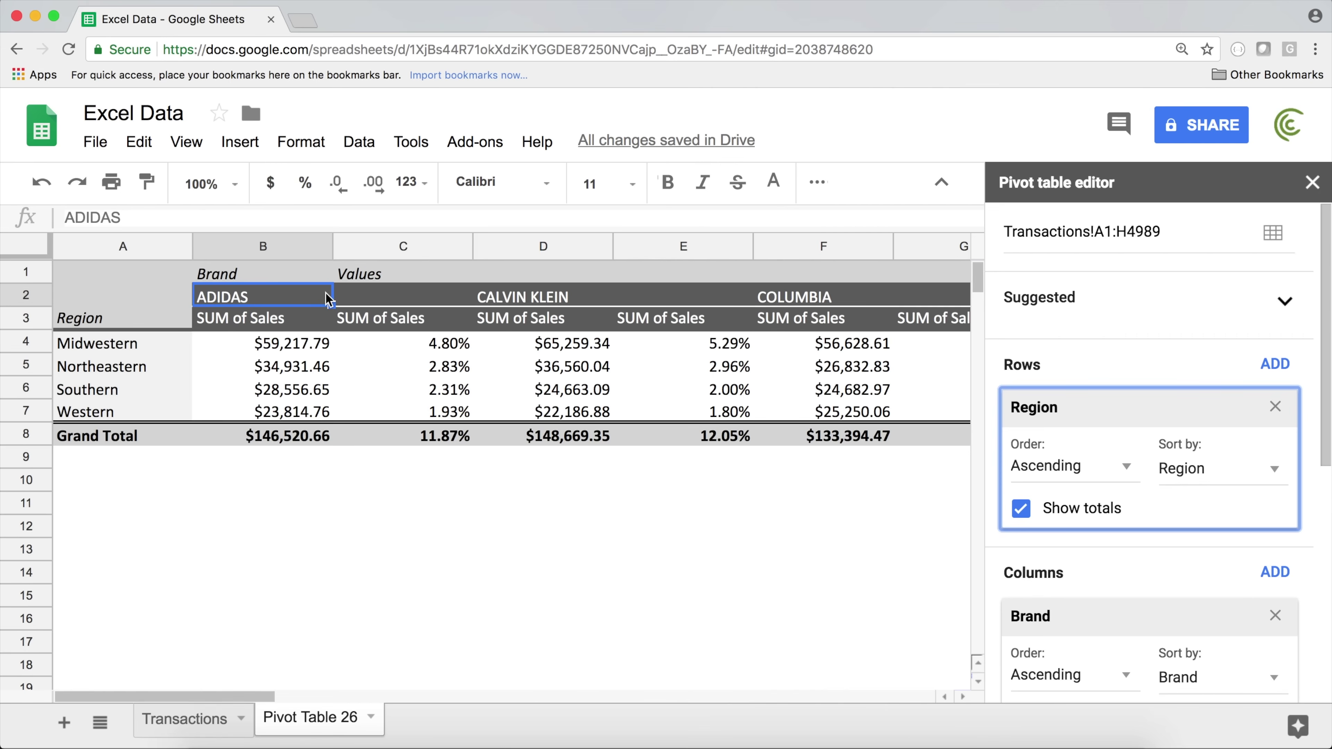
click(442, 446)
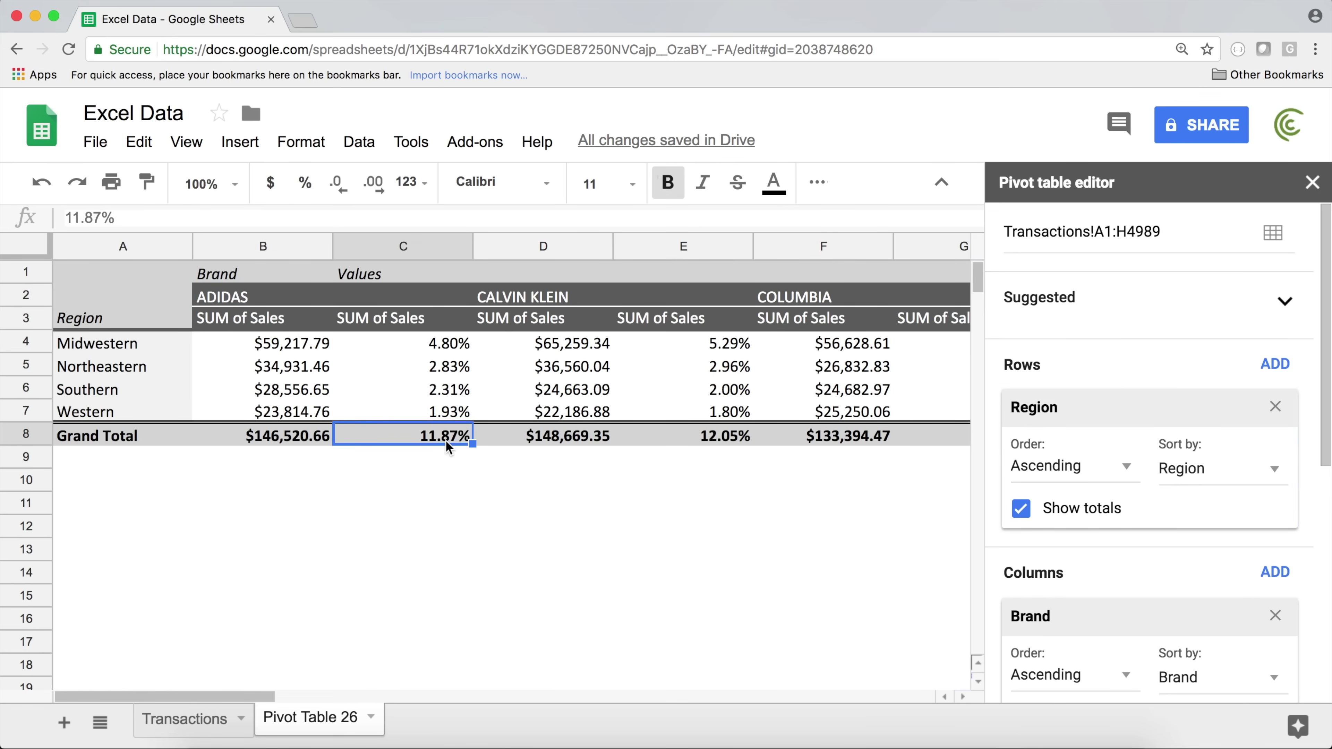
click(456, 349)
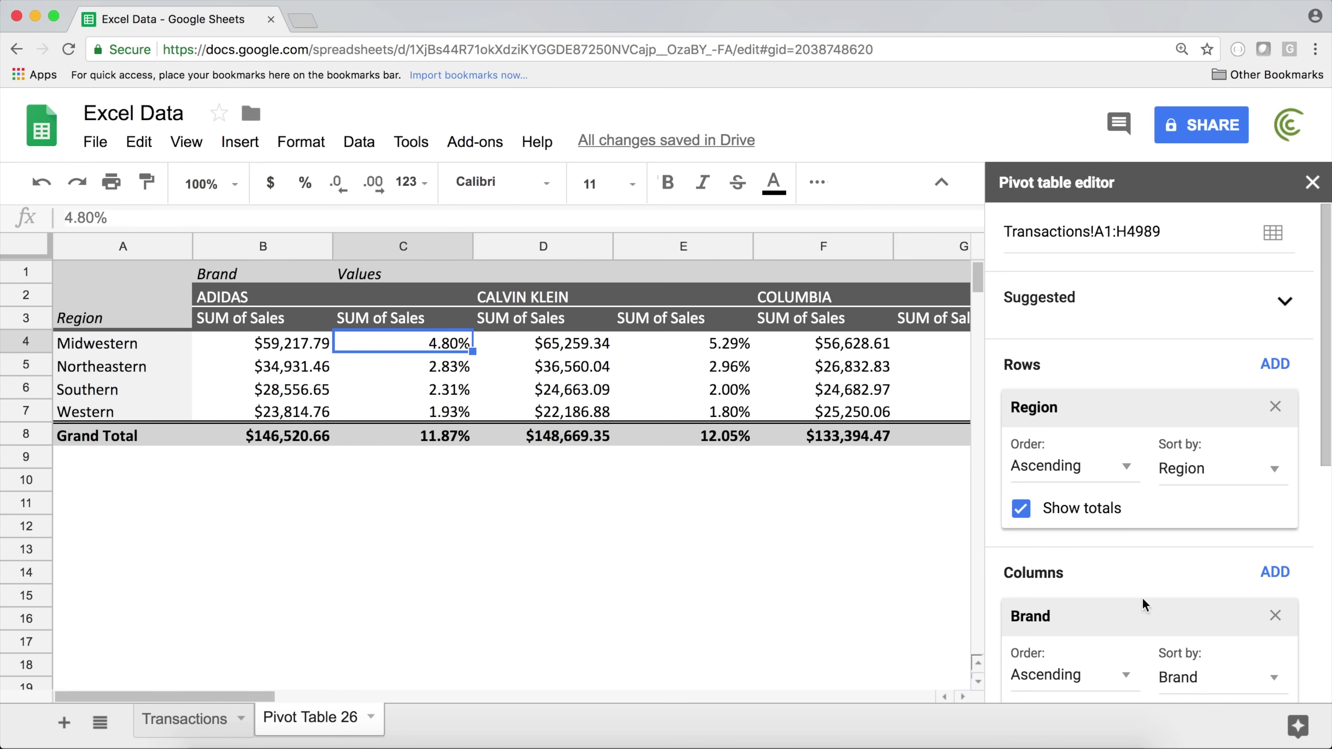
scroll(1186, 587, down, 1)
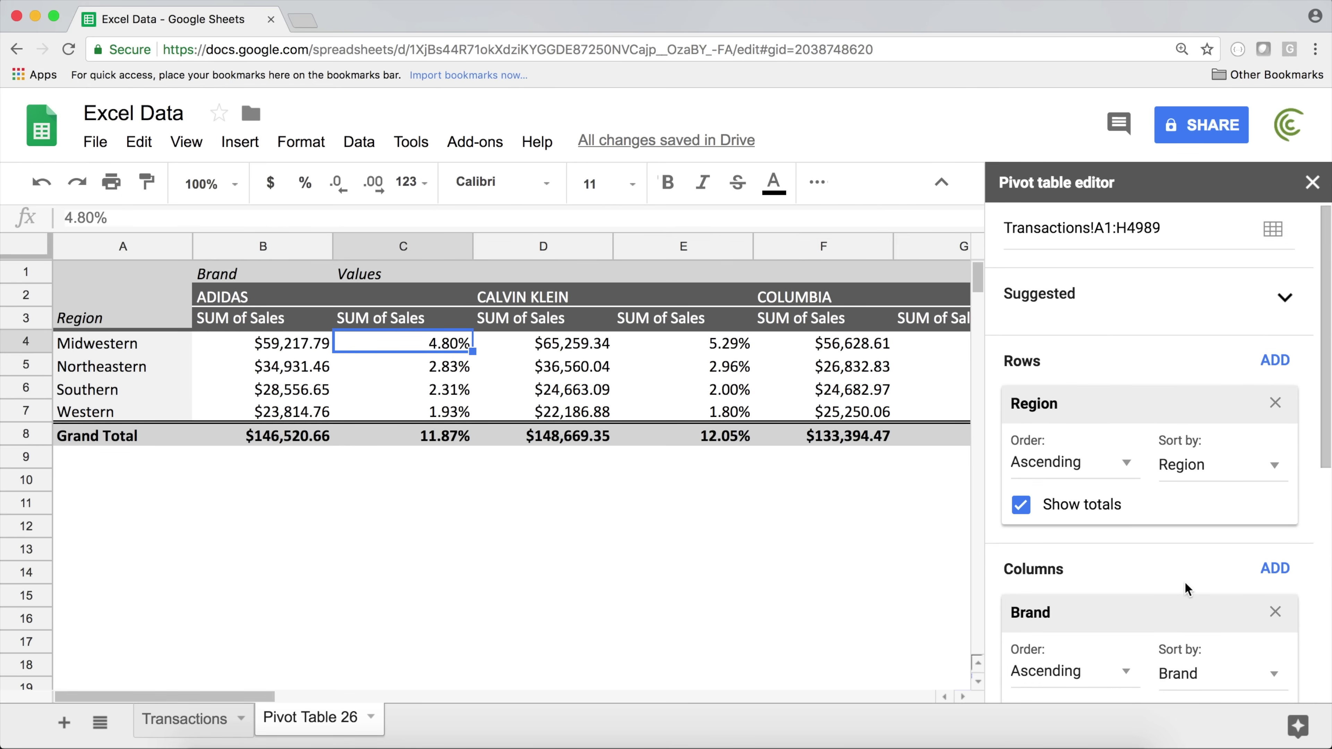
scroll(1186, 587, down, 10)
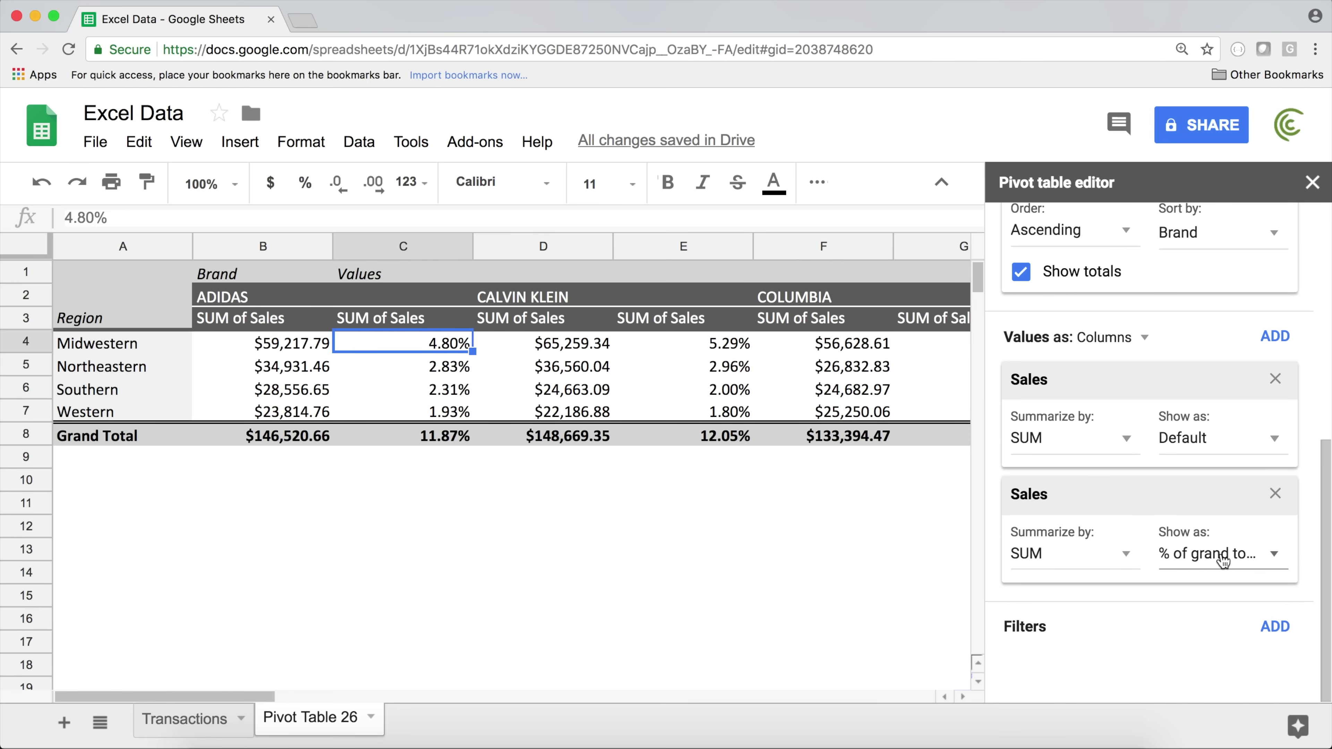
drag(272, 695, 843, 687)
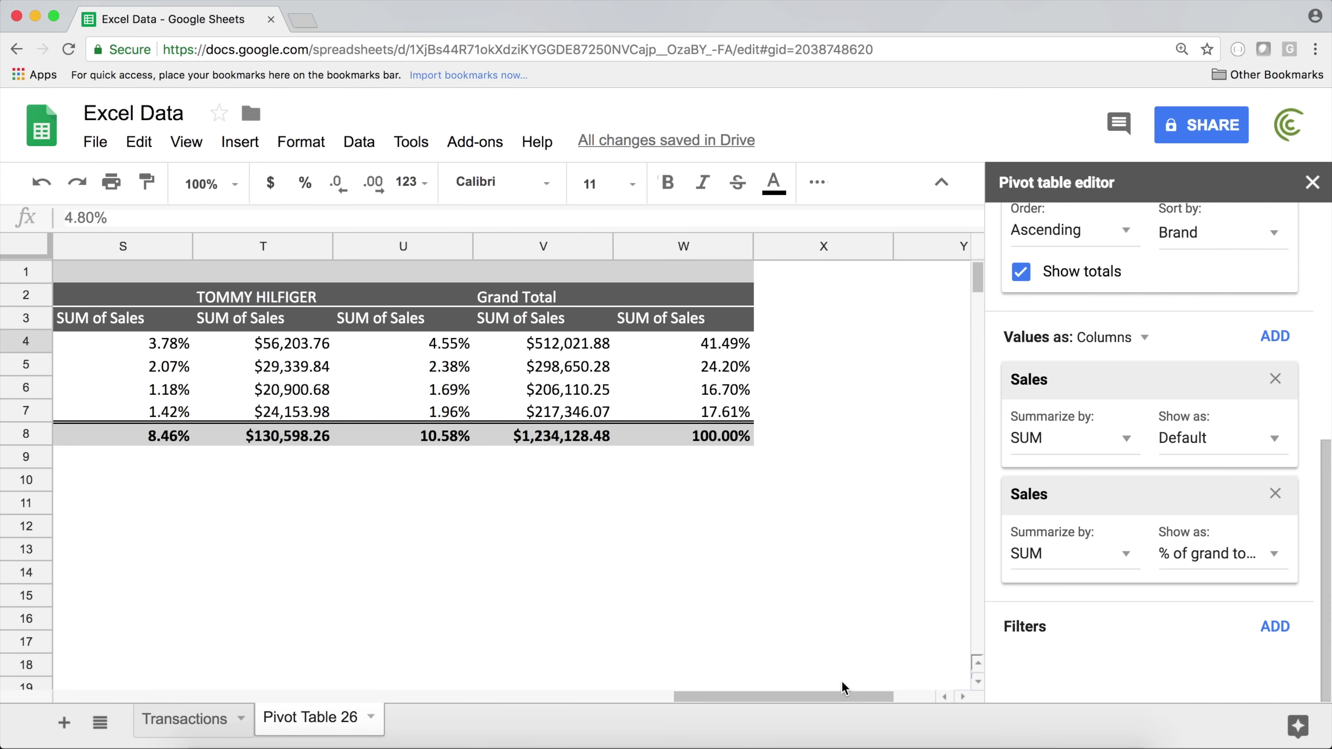
click(554, 437)
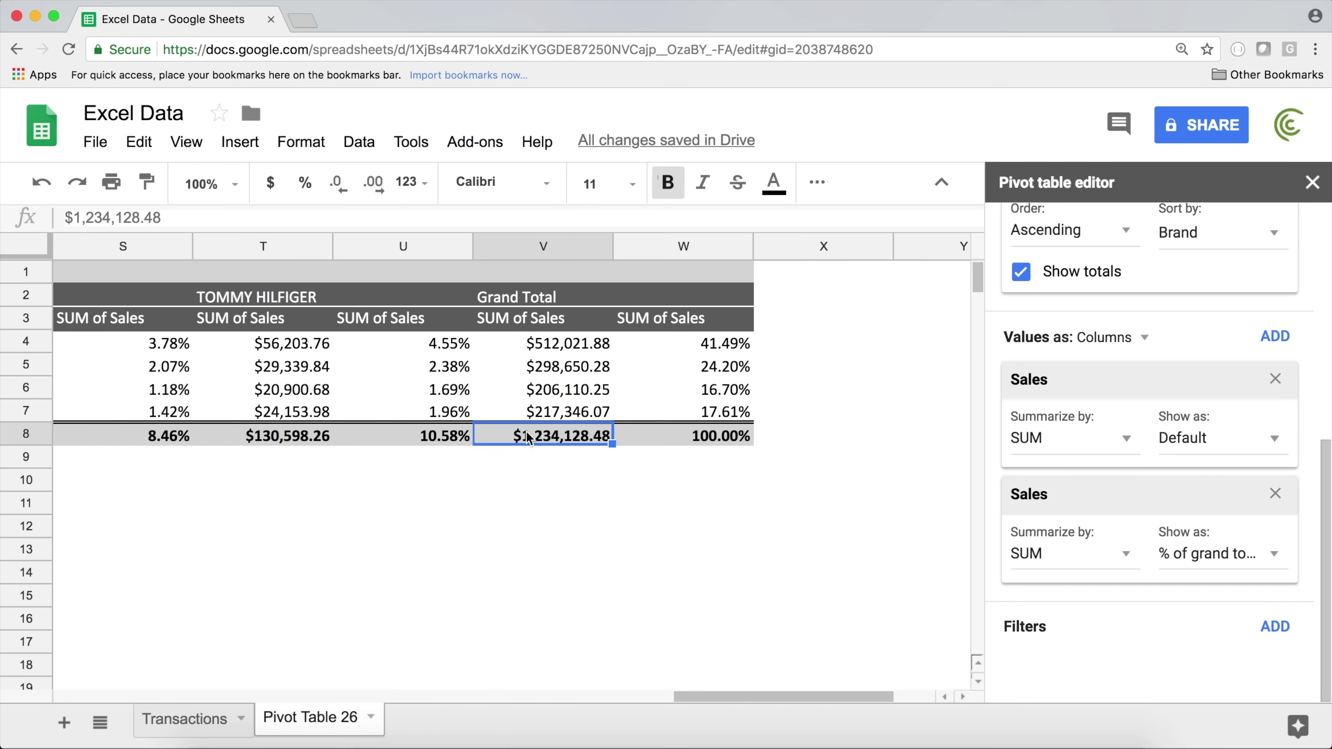
drag(779, 697, 78, 719)
click(296, 348)
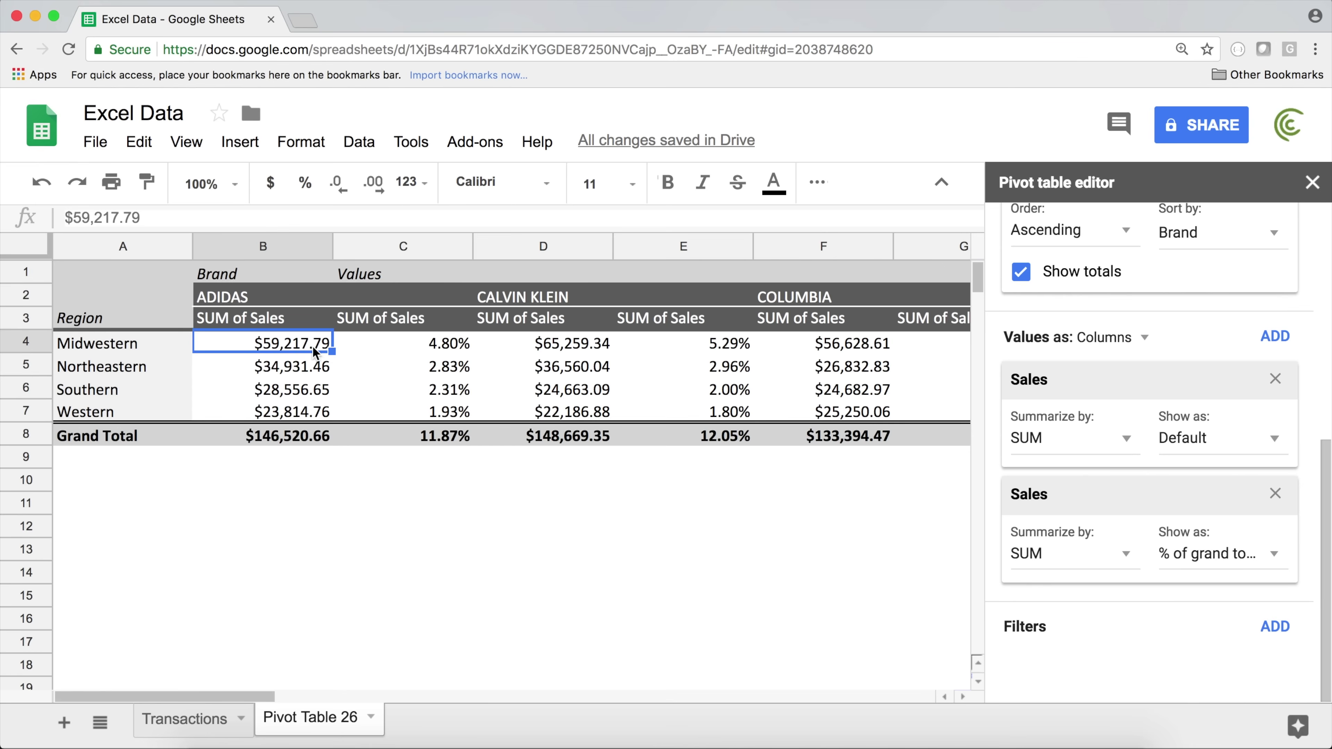
click(453, 350)
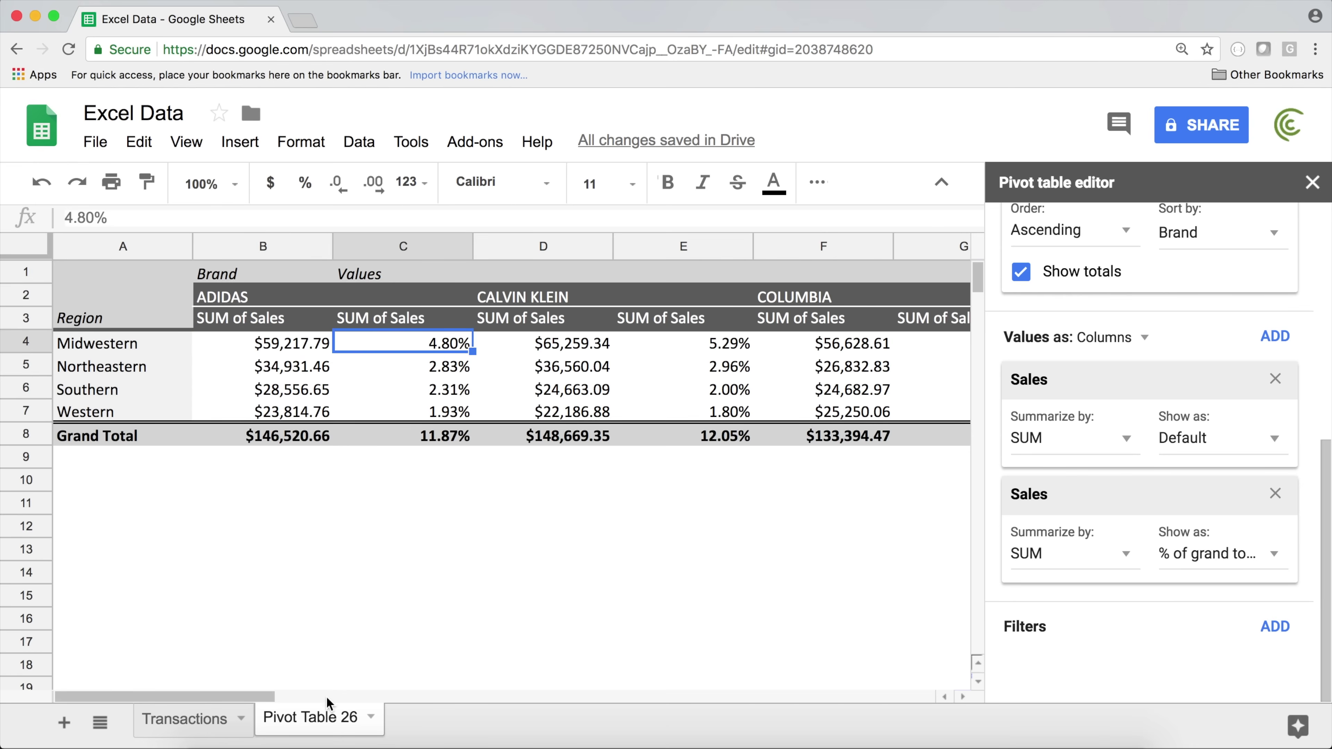
Switch the second Sales value to display as % of column
drag(268, 704, 906, 681)
click(556, 442)
drag(804, 701, 125, 678)
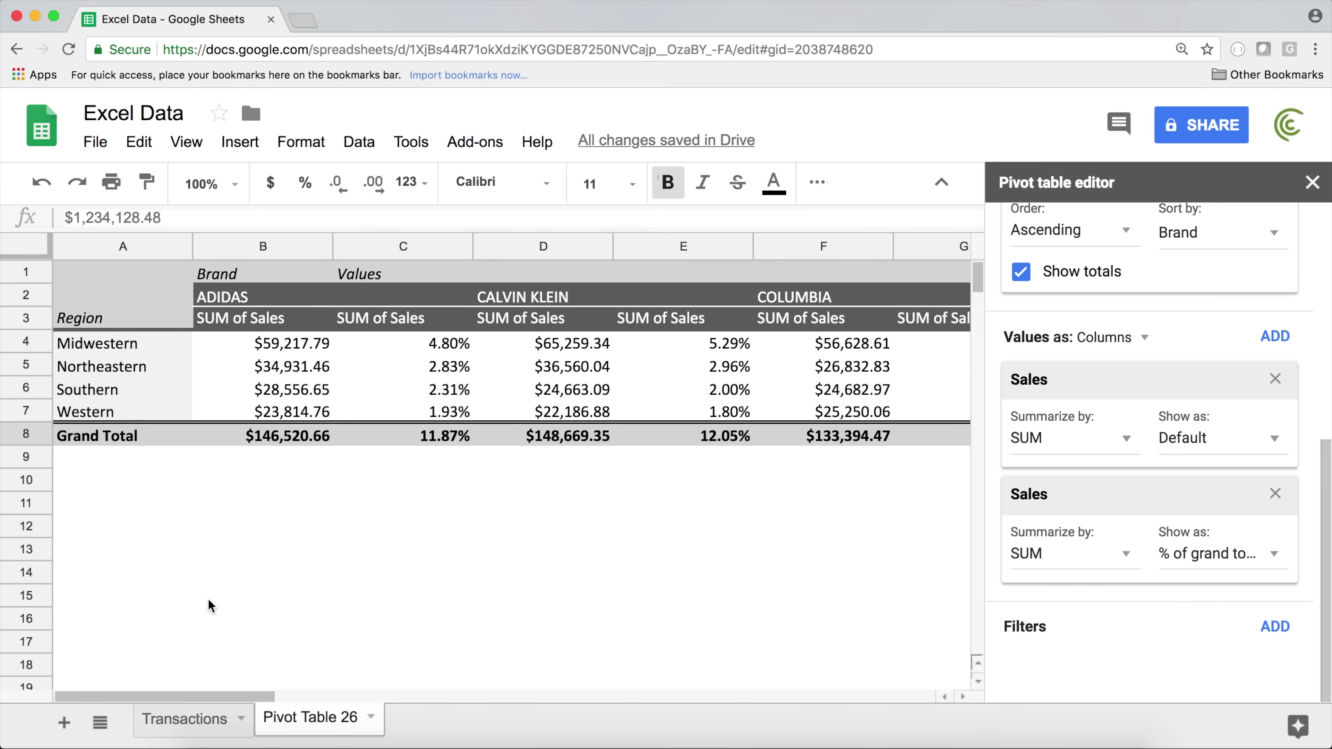
click(1258, 564)
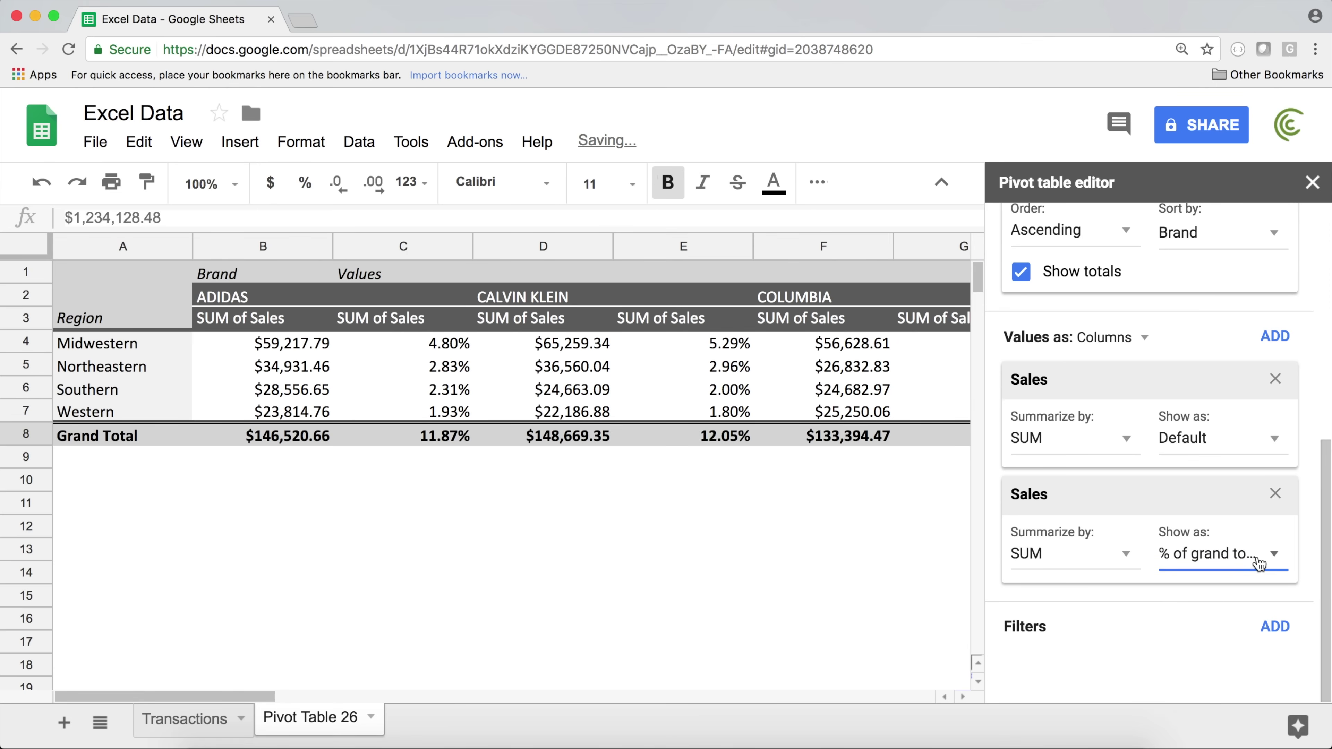
click(1124, 656)
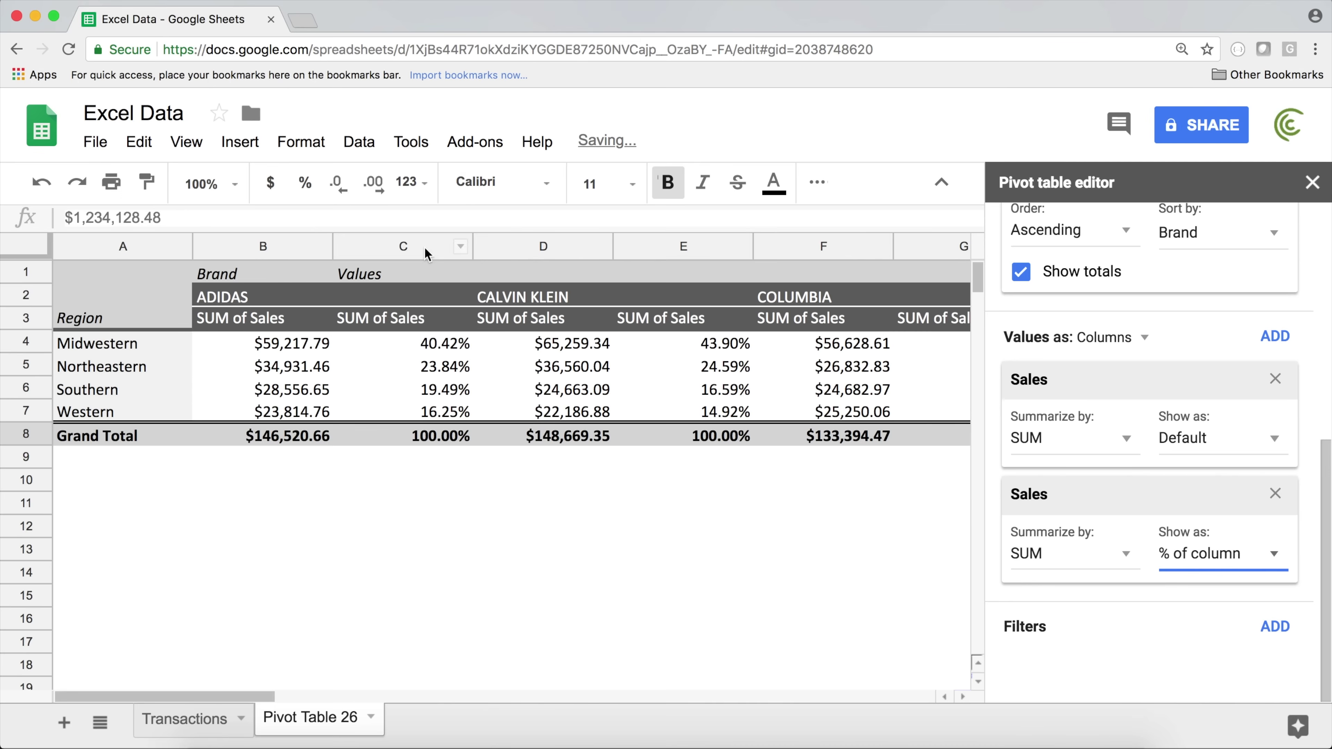
Confirm ADIDAS regional percentages total 100.00%, then remove Brand from the columns
click(434, 437)
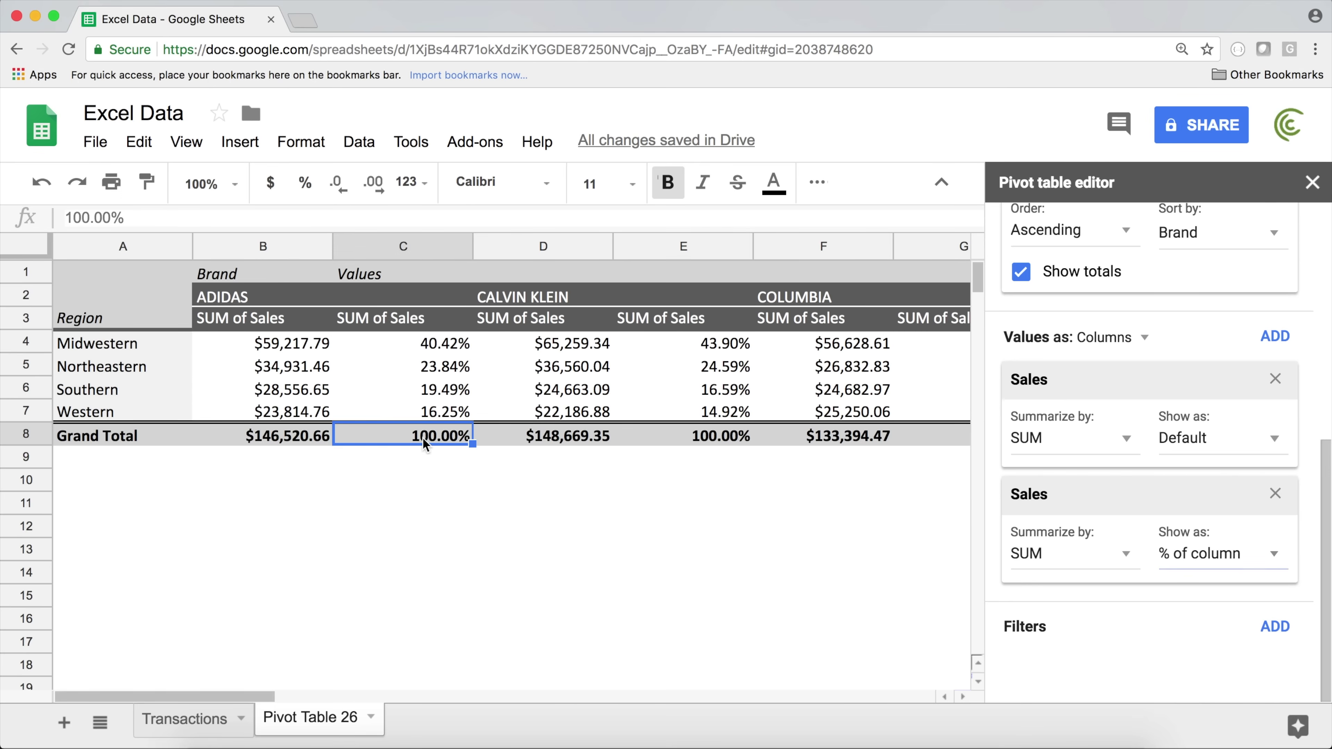
click(430, 344)
click(435, 374)
click(438, 396)
click(441, 417)
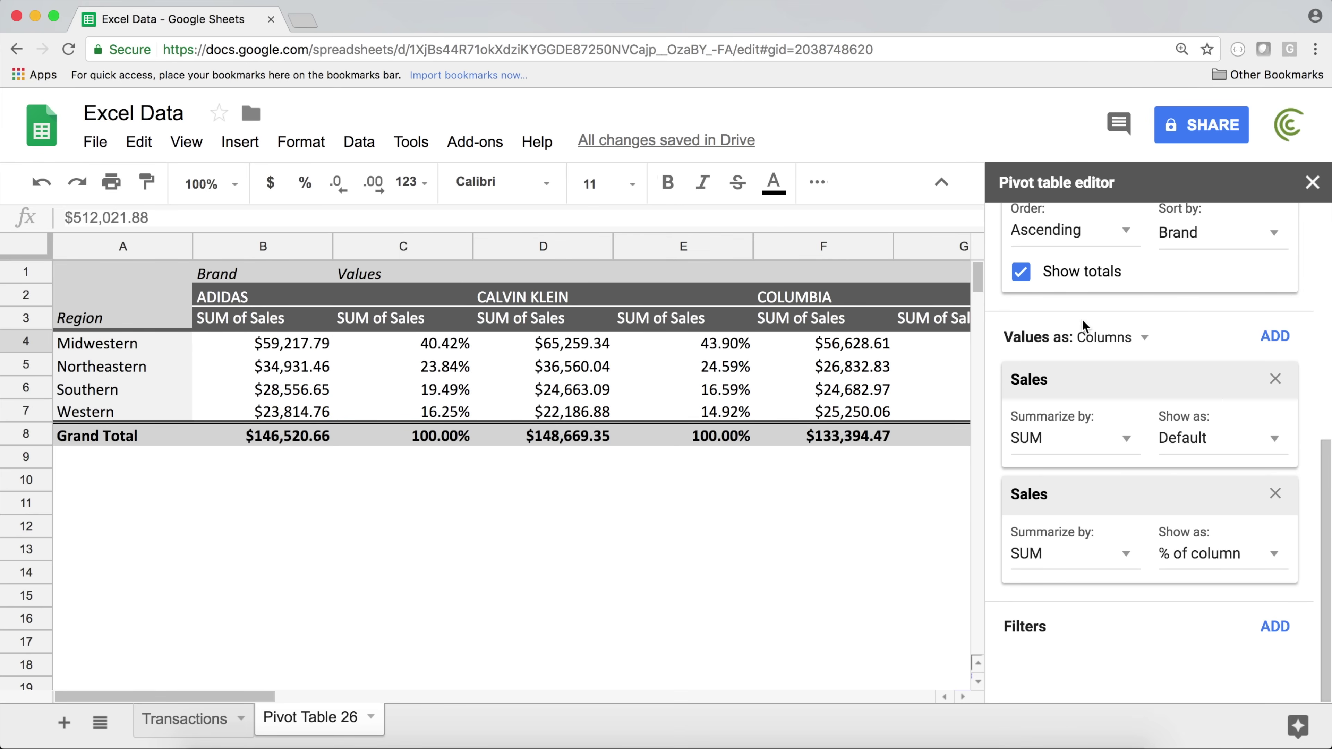
scroll(1101, 336, up, 3)
click(1274, 260)
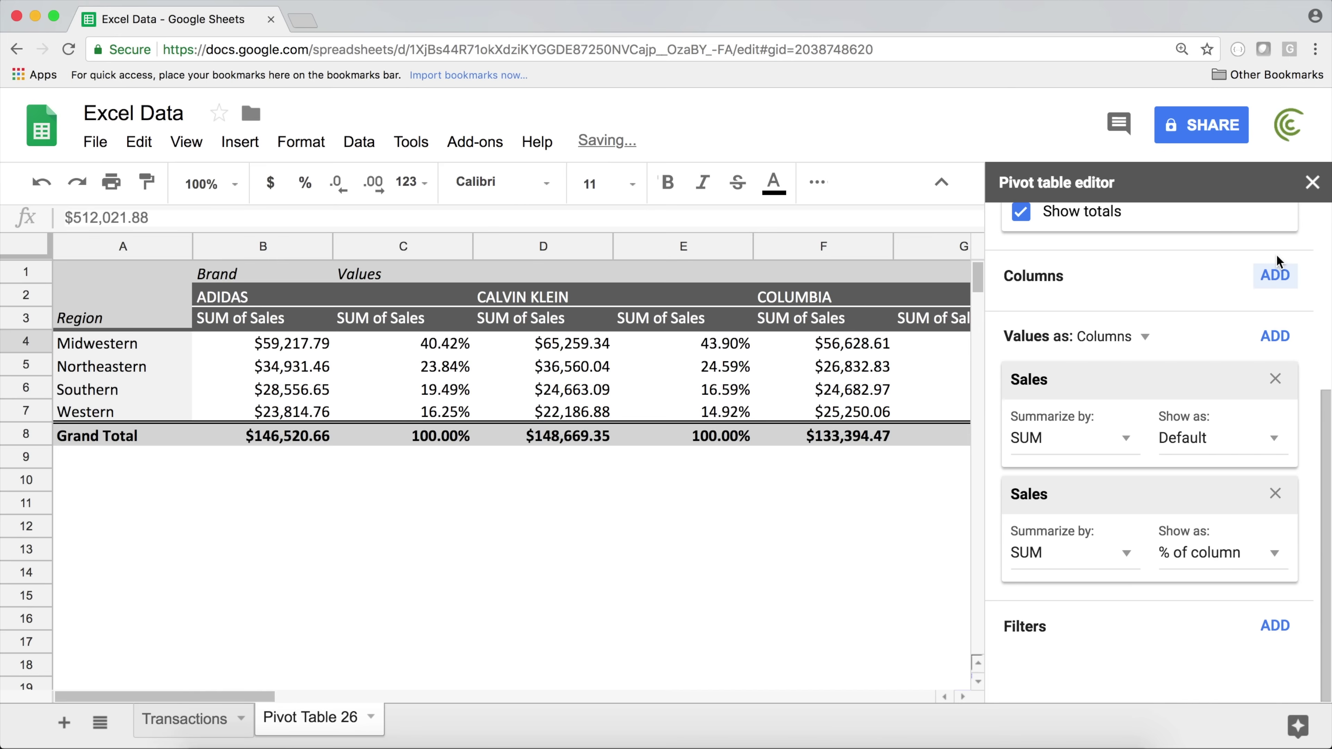
Review the regions' % of column shares, leaving the display options unchanged
click(433, 325)
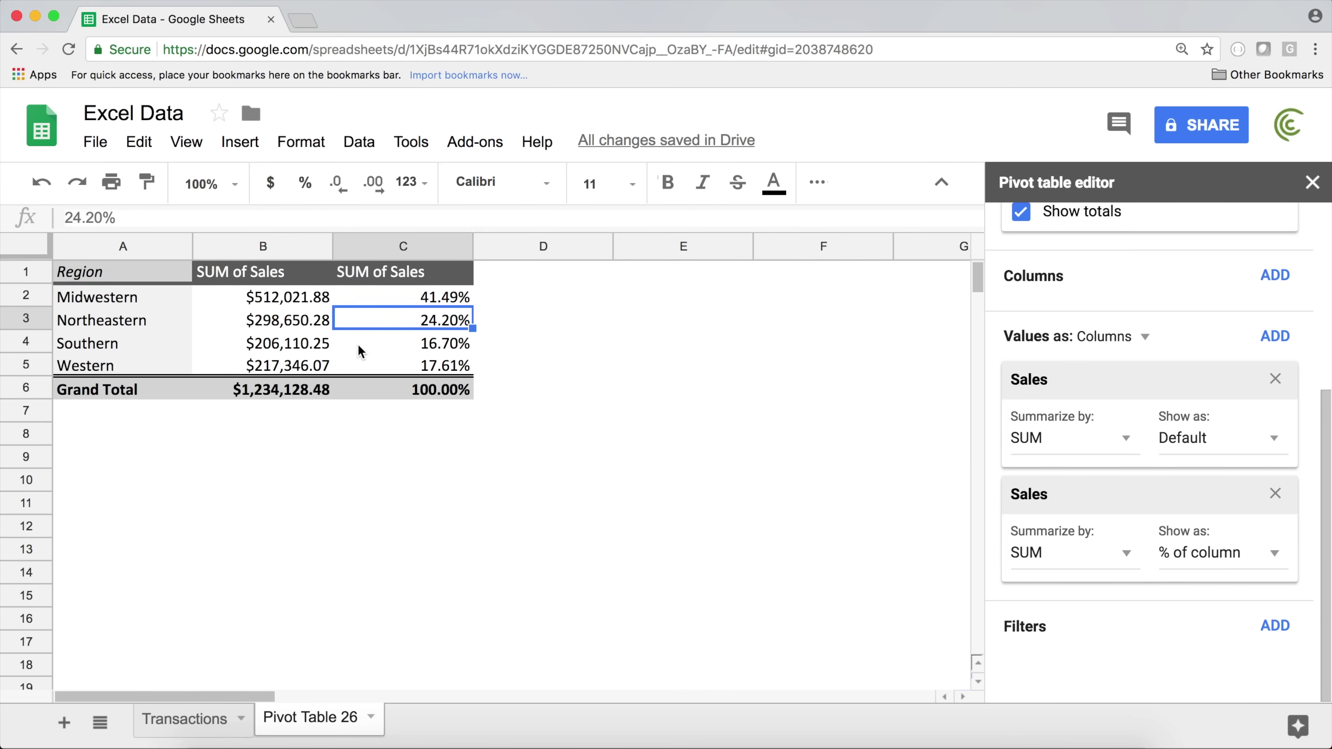
click(1242, 560)
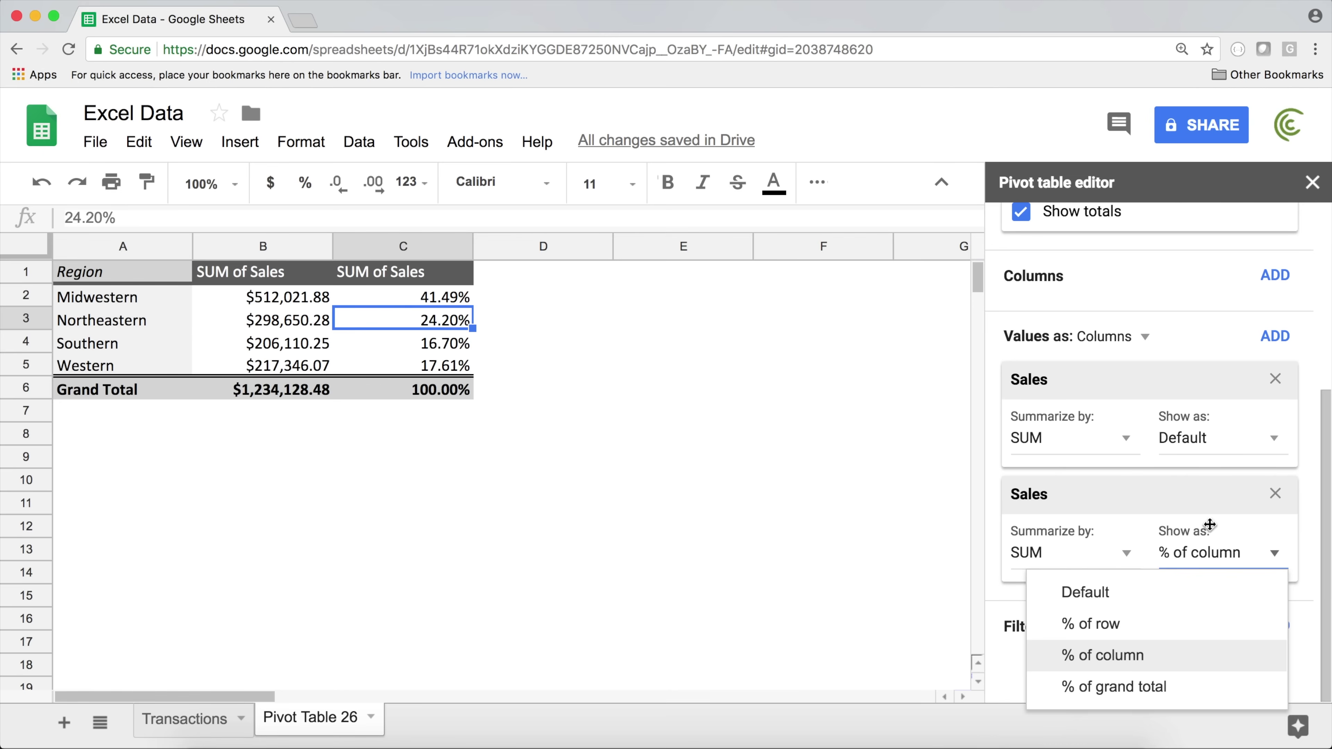
click(391, 331)
click(418, 370)
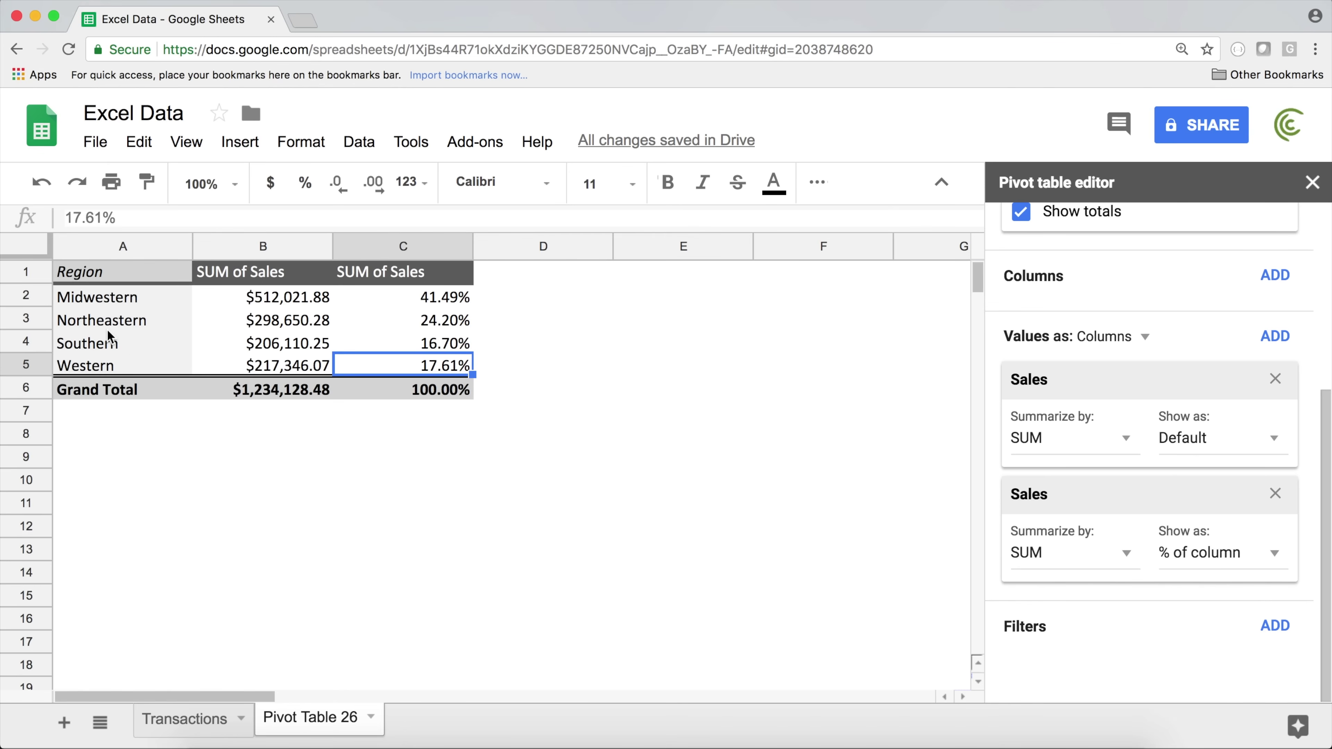
Select the Northeastern, Southern and Western region labels in A3:A5
click(107, 307)
click(121, 317)
click(121, 343)
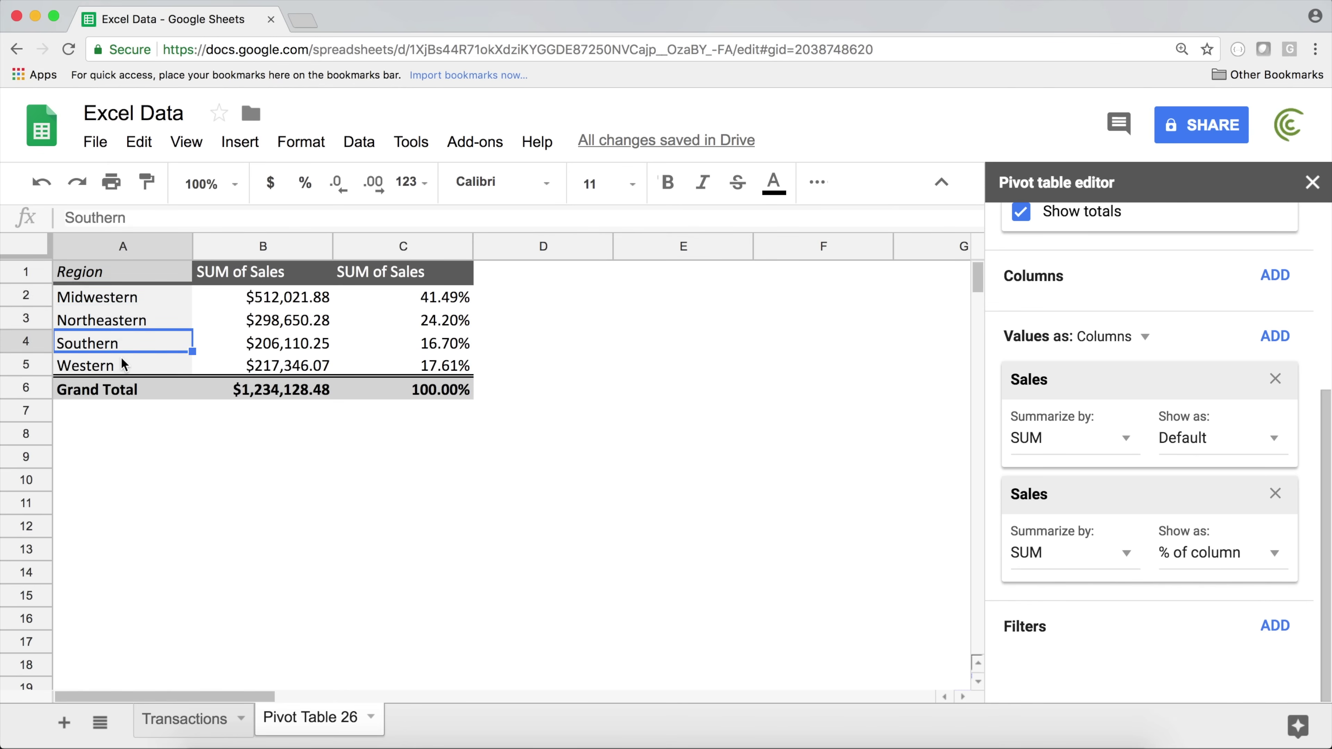
click(121, 363)
click(125, 307)
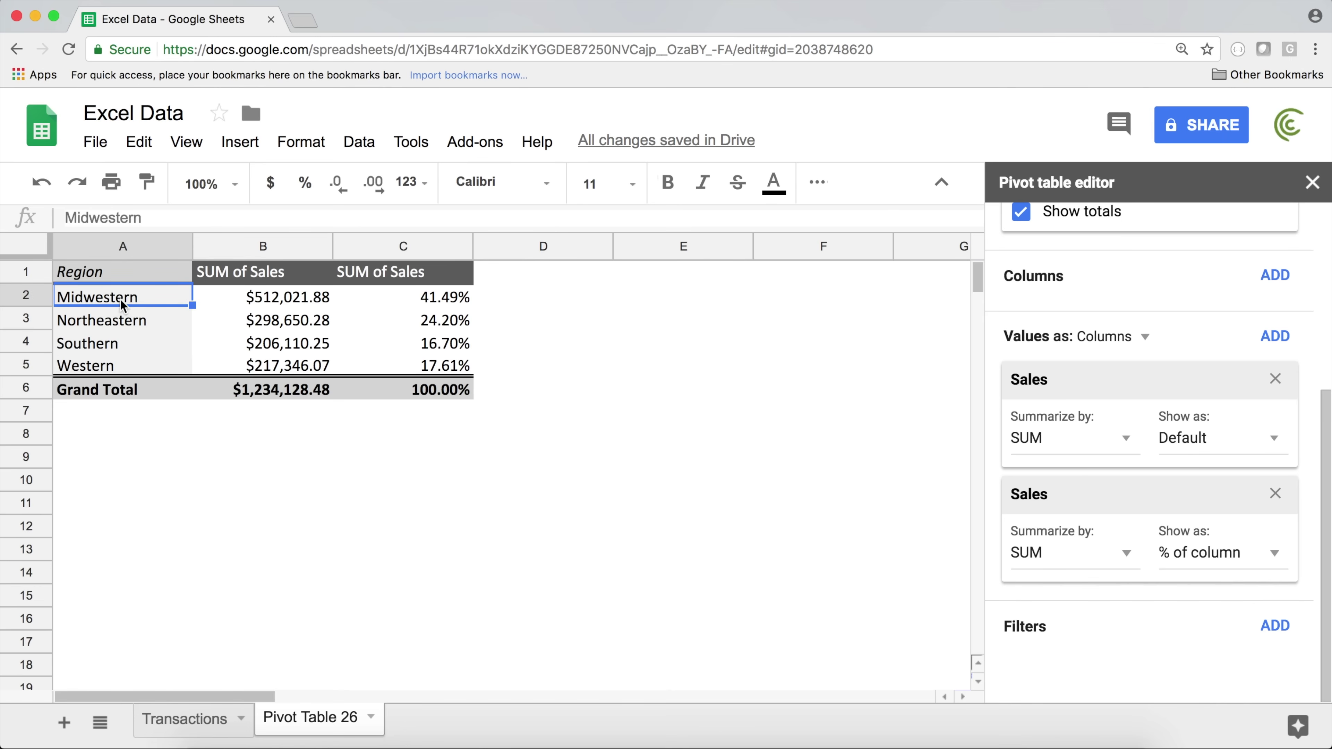
drag(124, 322, 130, 367)
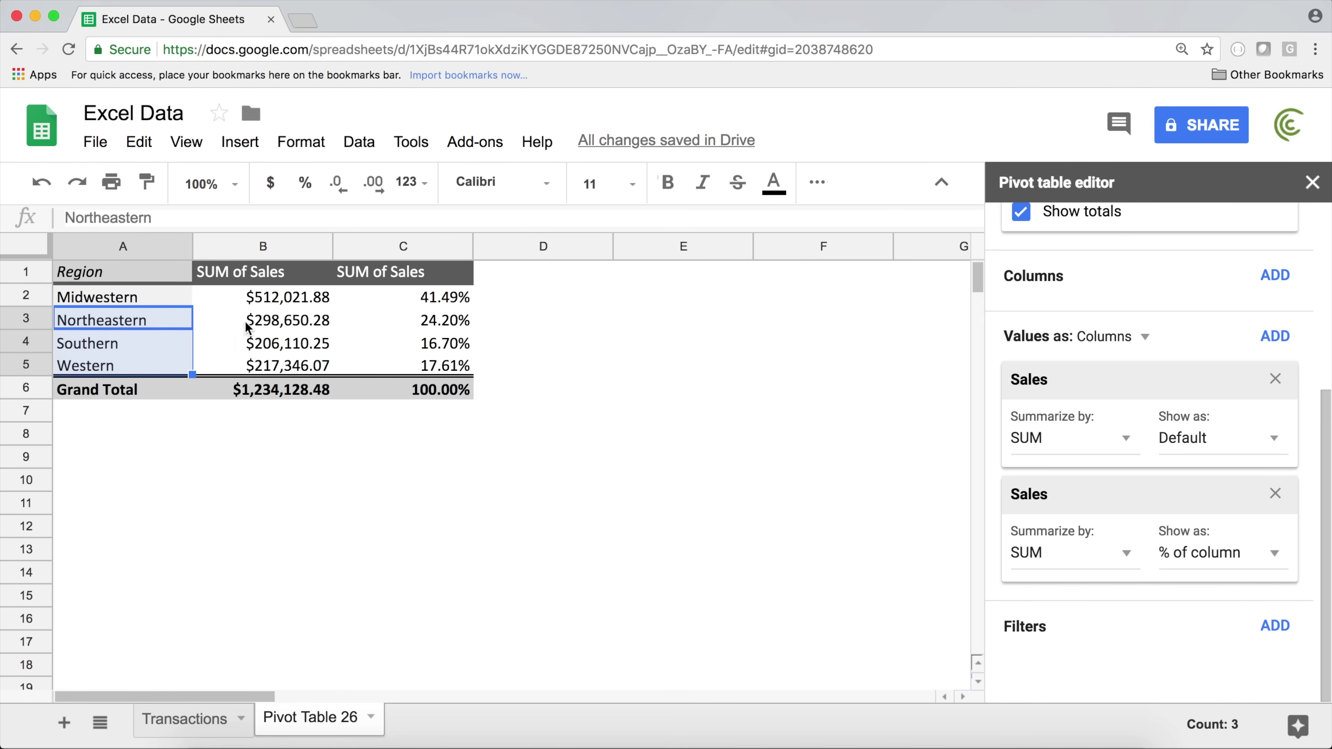
click(152, 342)
Create a pivot group from the Northeastern, Southern and Western regions
drag(132, 321, 139, 367)
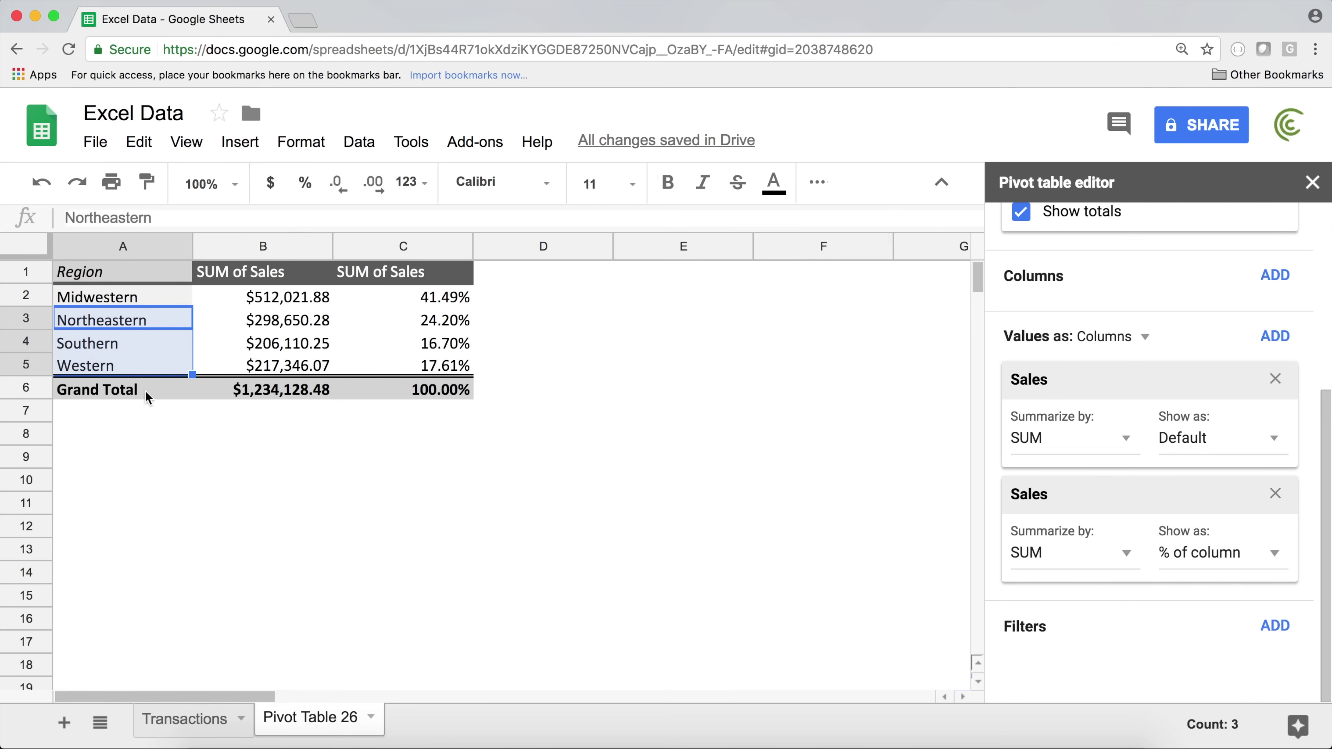
right_click(103, 327)
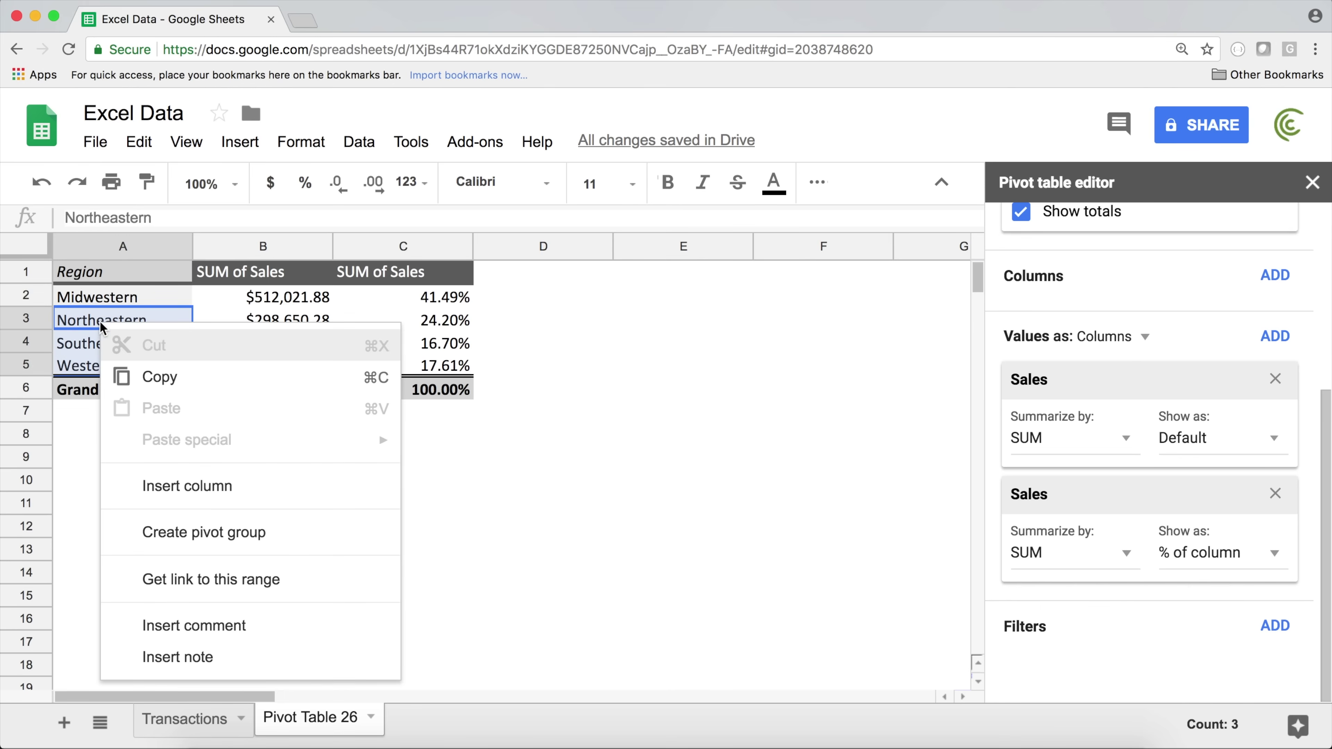
click(232, 538)
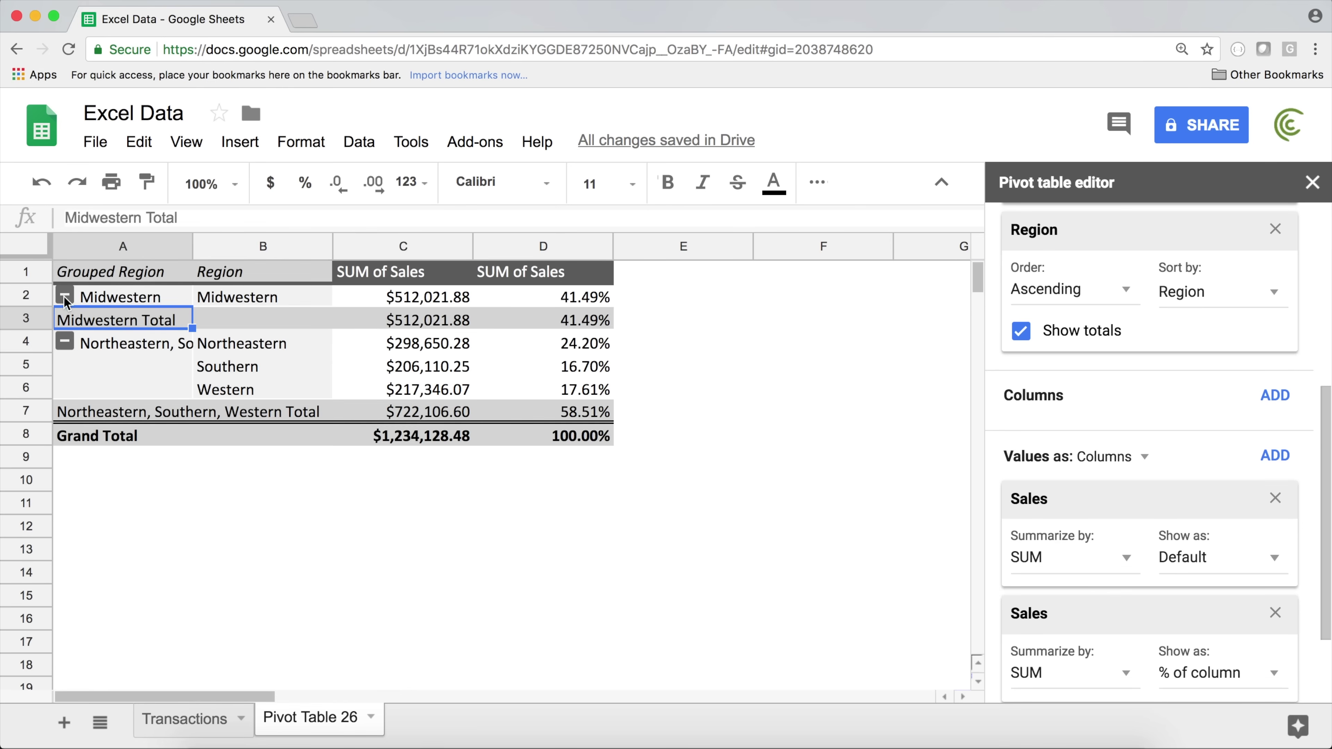
Collapse the group into one $722,106.60 (58.51%) row beside Midwestern
click(64, 343)
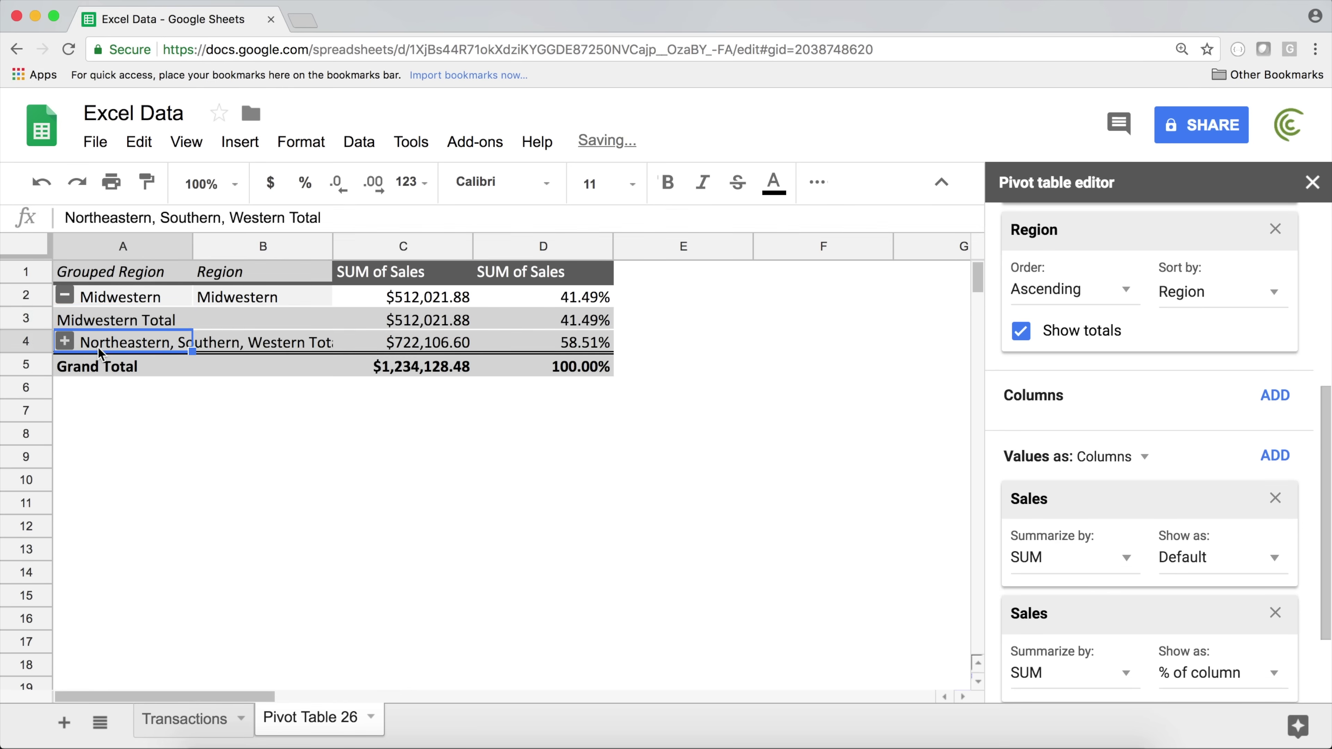
click(65, 342)
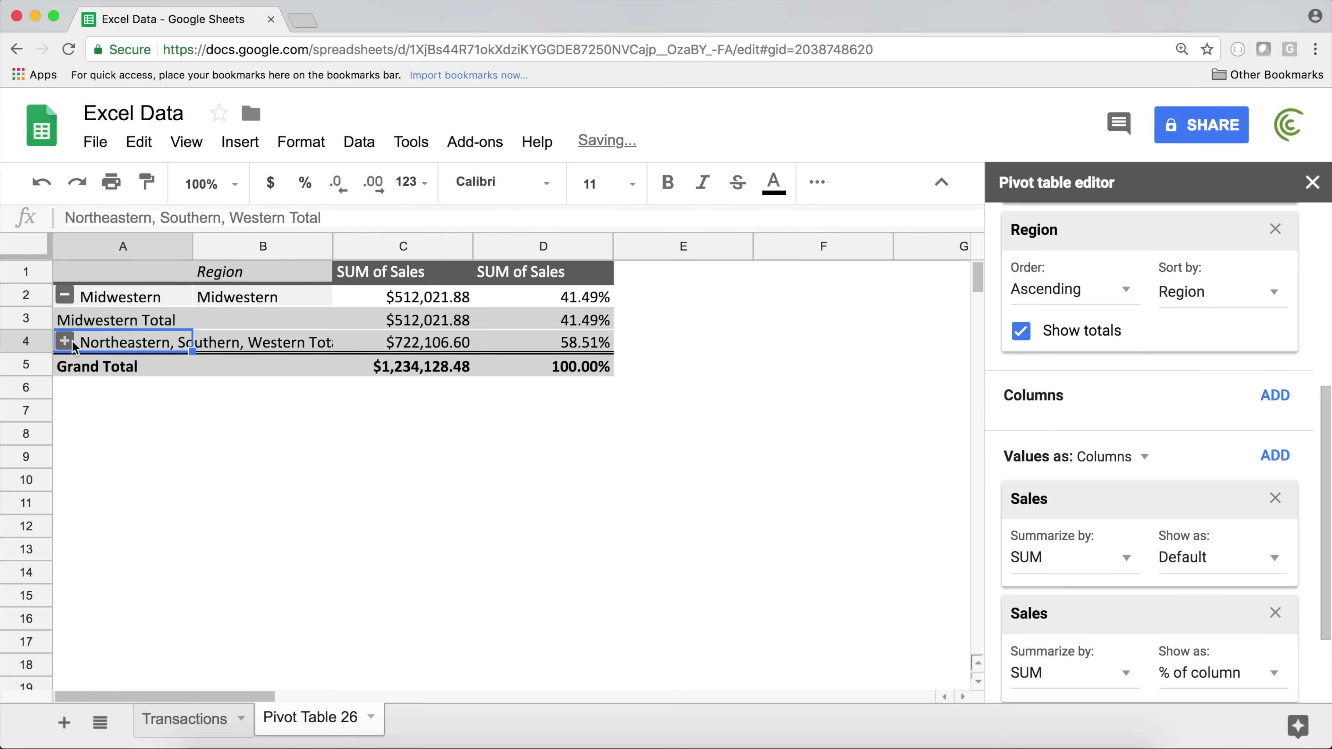
click(65, 342)
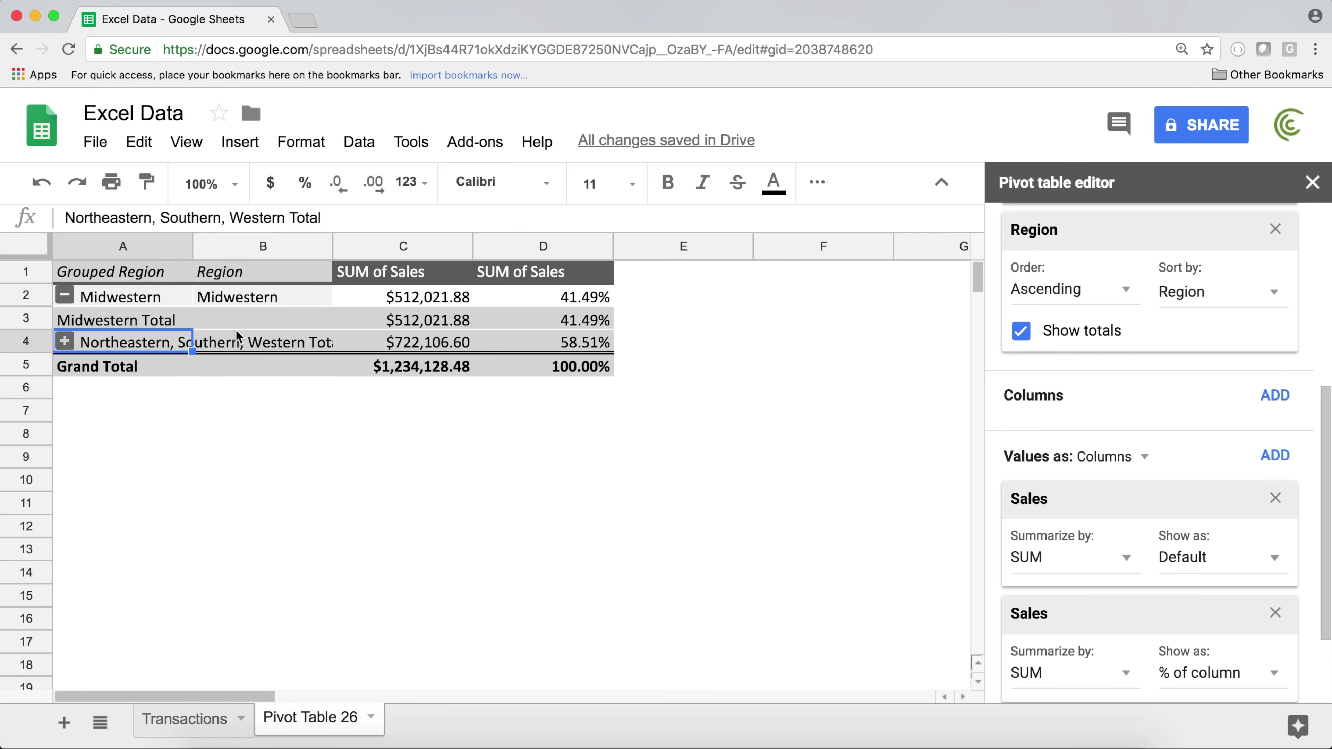
drag(113, 324, 529, 322)
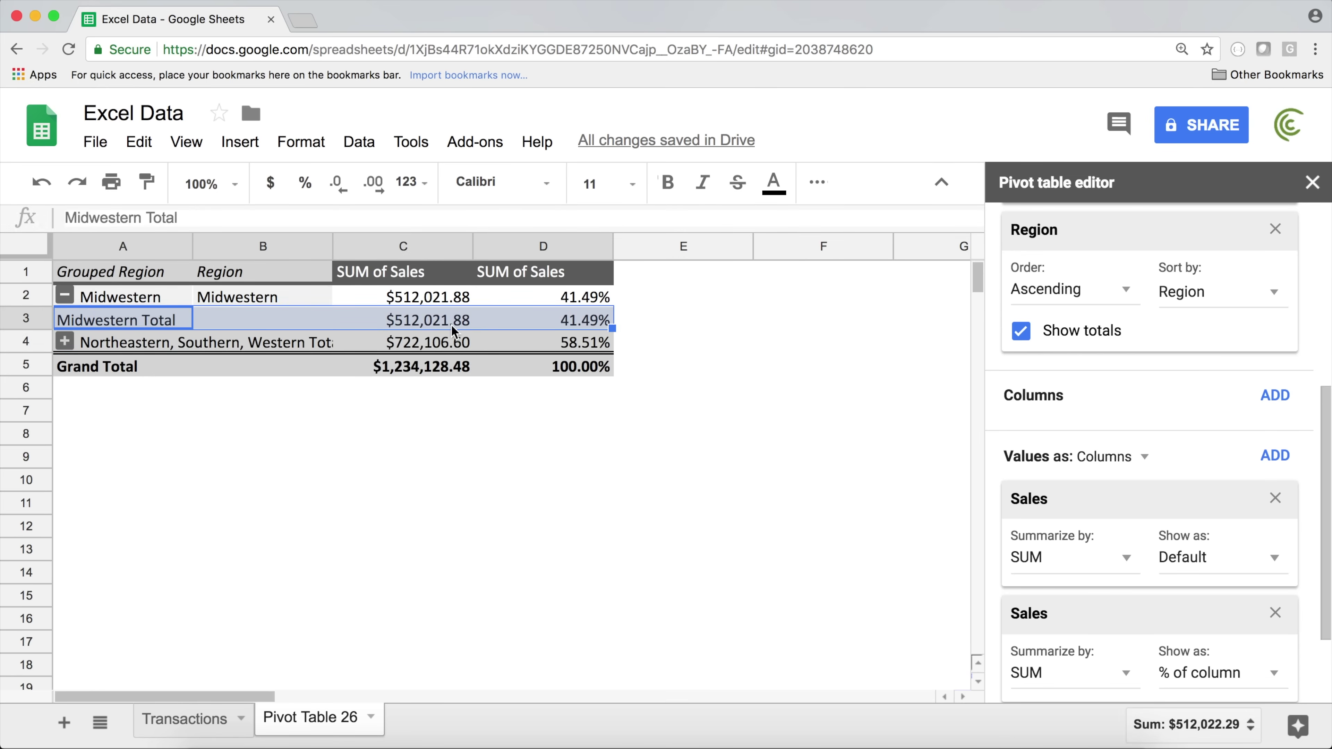
key(Right)
scroll(1044, 393, down, 5)
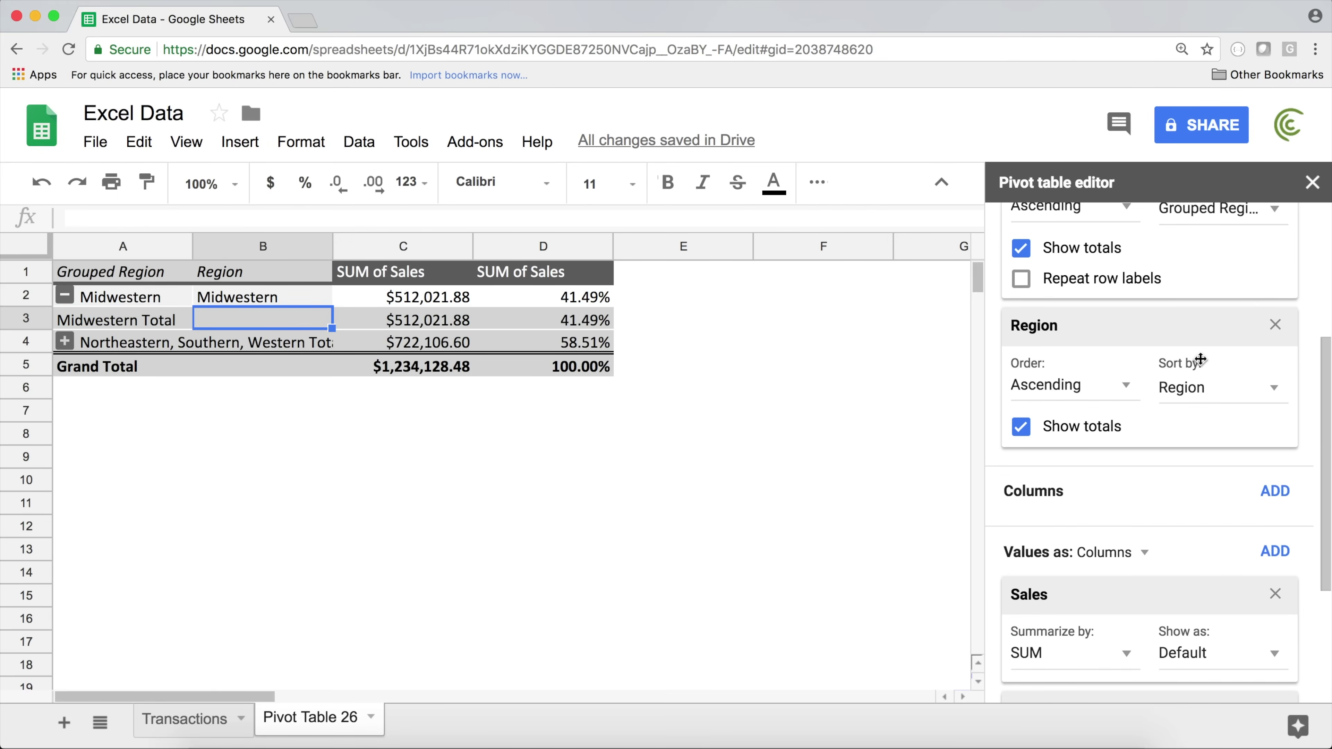
Hide the per-region subtotal rows in the pivot
scroll(1185, 372, up, 4)
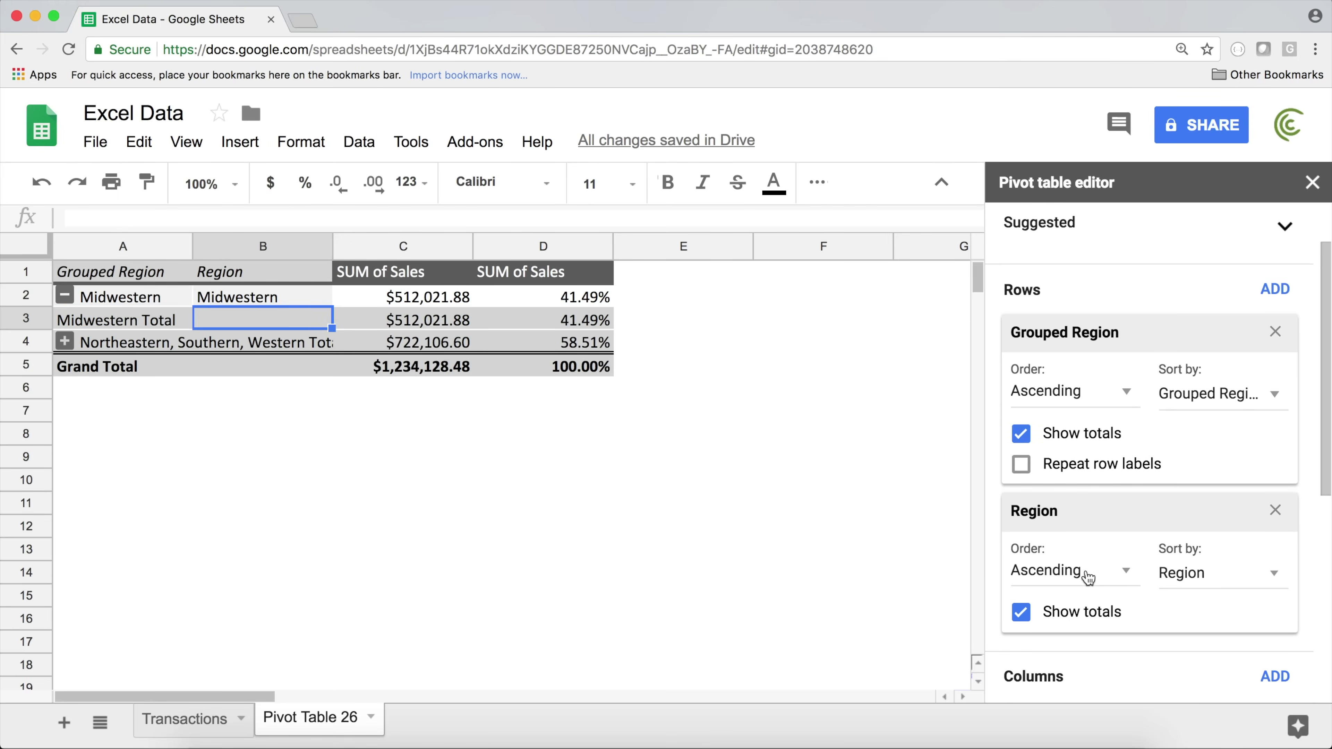
click(1070, 614)
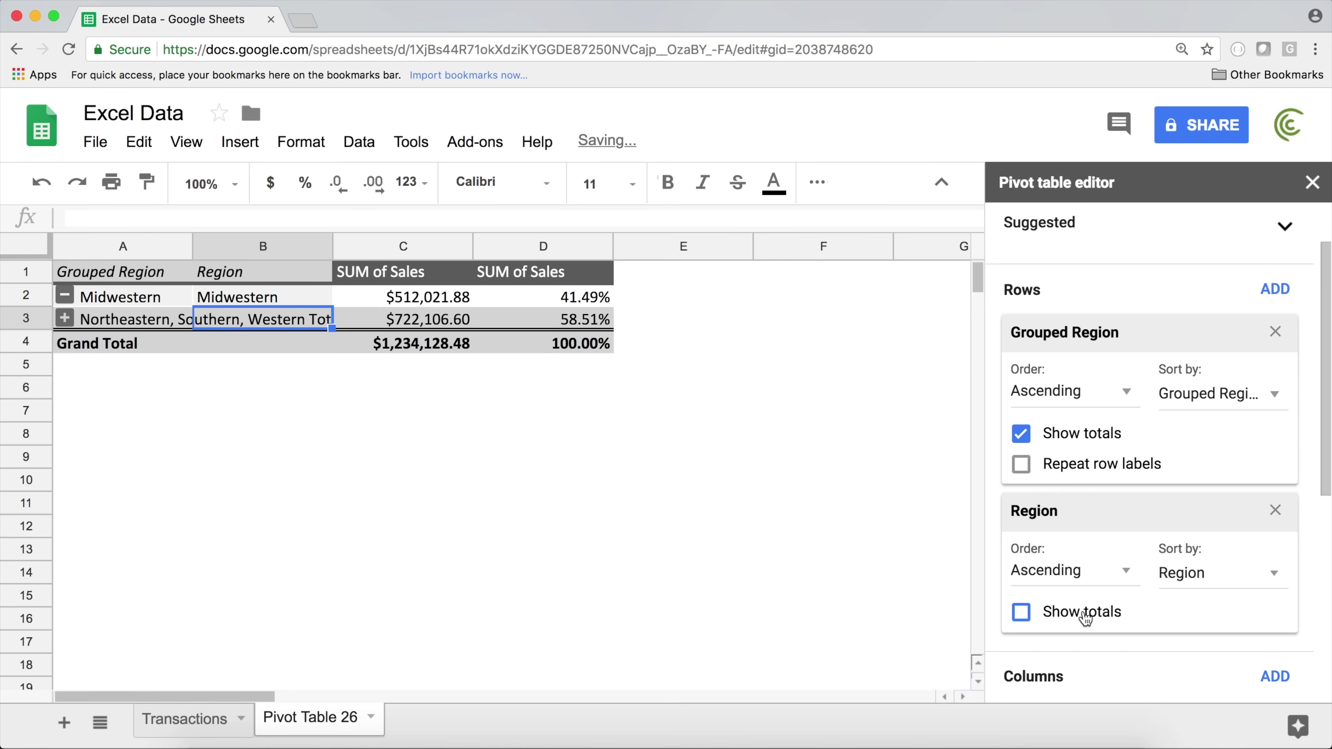
key(Up)
key(Left)
Widen column A to show the full group label and expand the group
click(181, 319)
key(Up)
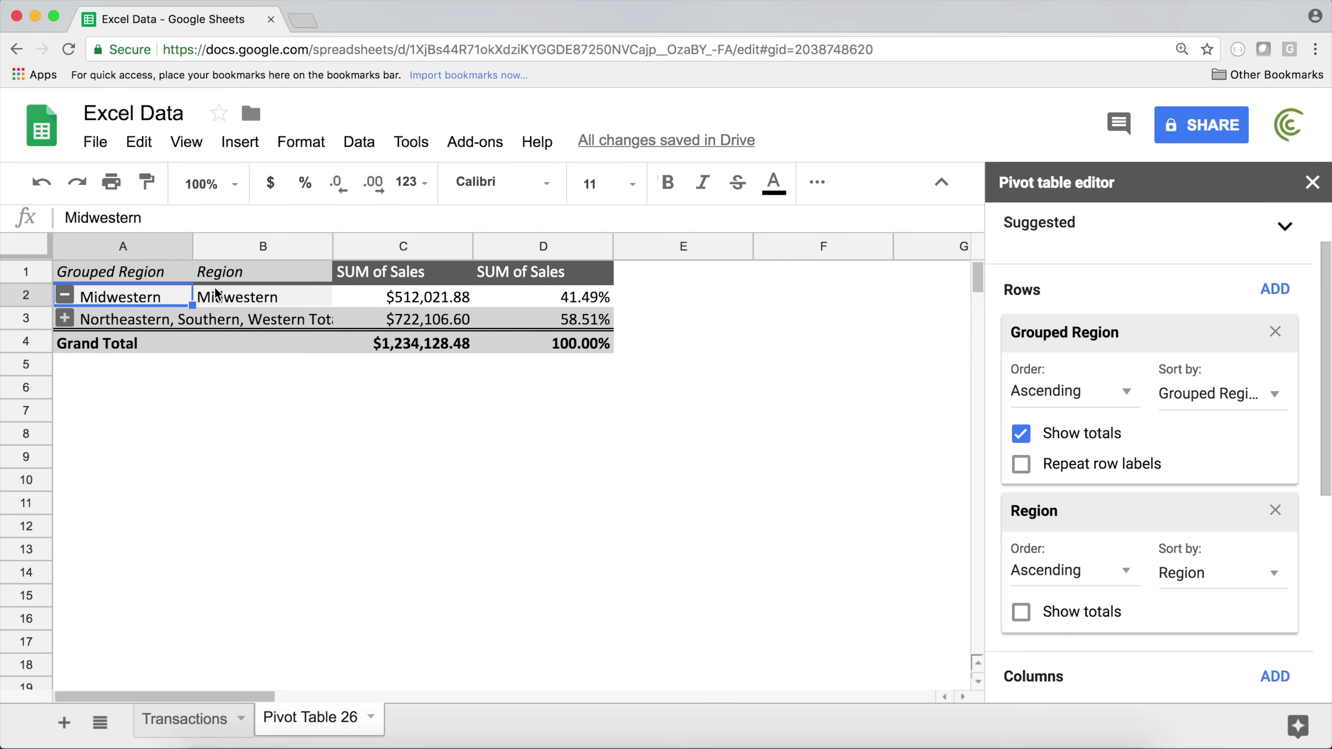
drag(192, 246, 370, 245)
click(297, 321)
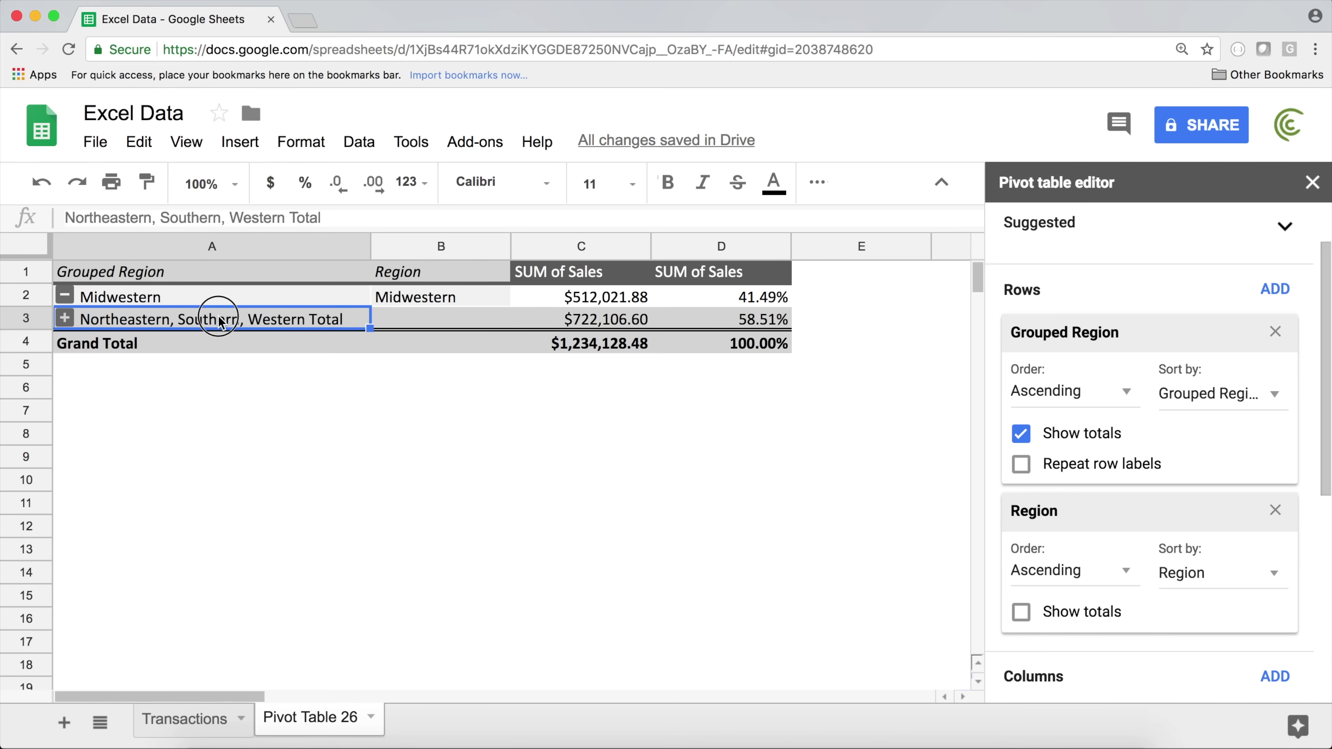
click(65, 319)
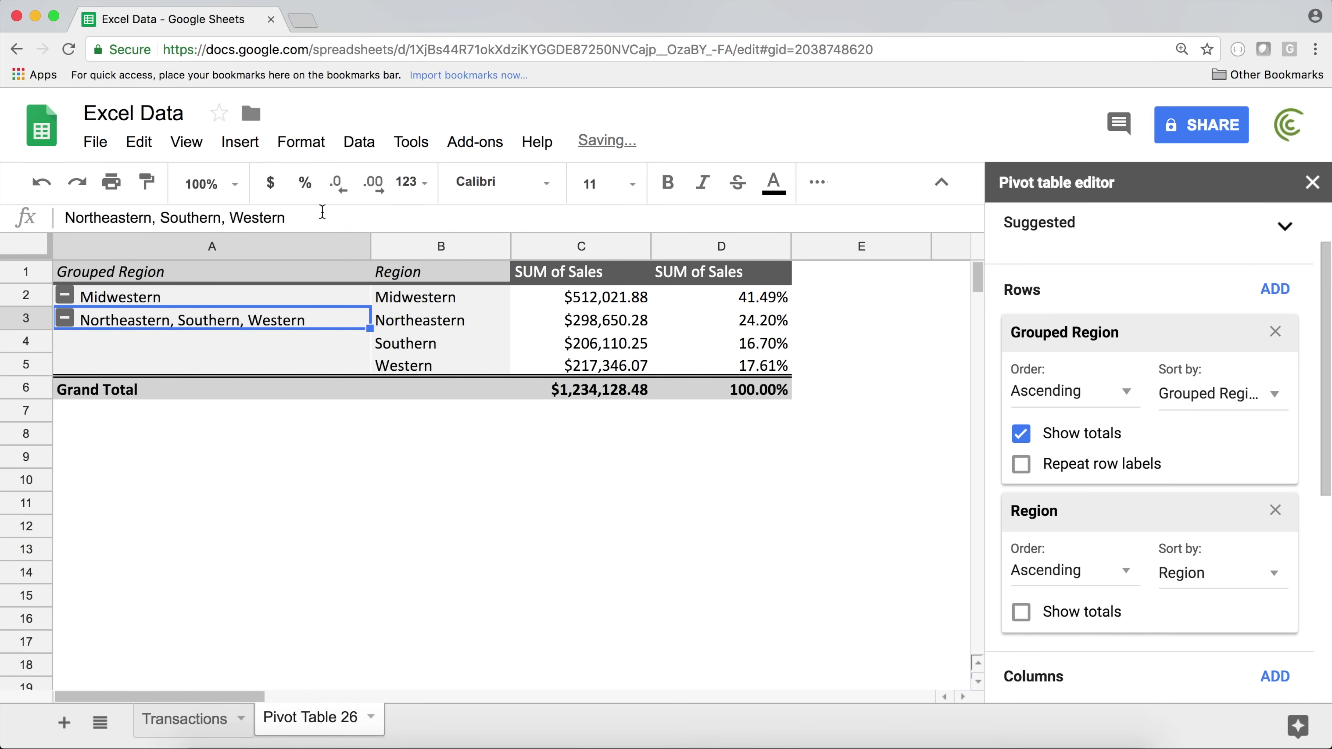
Rename the combined regions group to 'Other'
drag(286, 218, 3, 196)
key(BackSpace)
text(O)
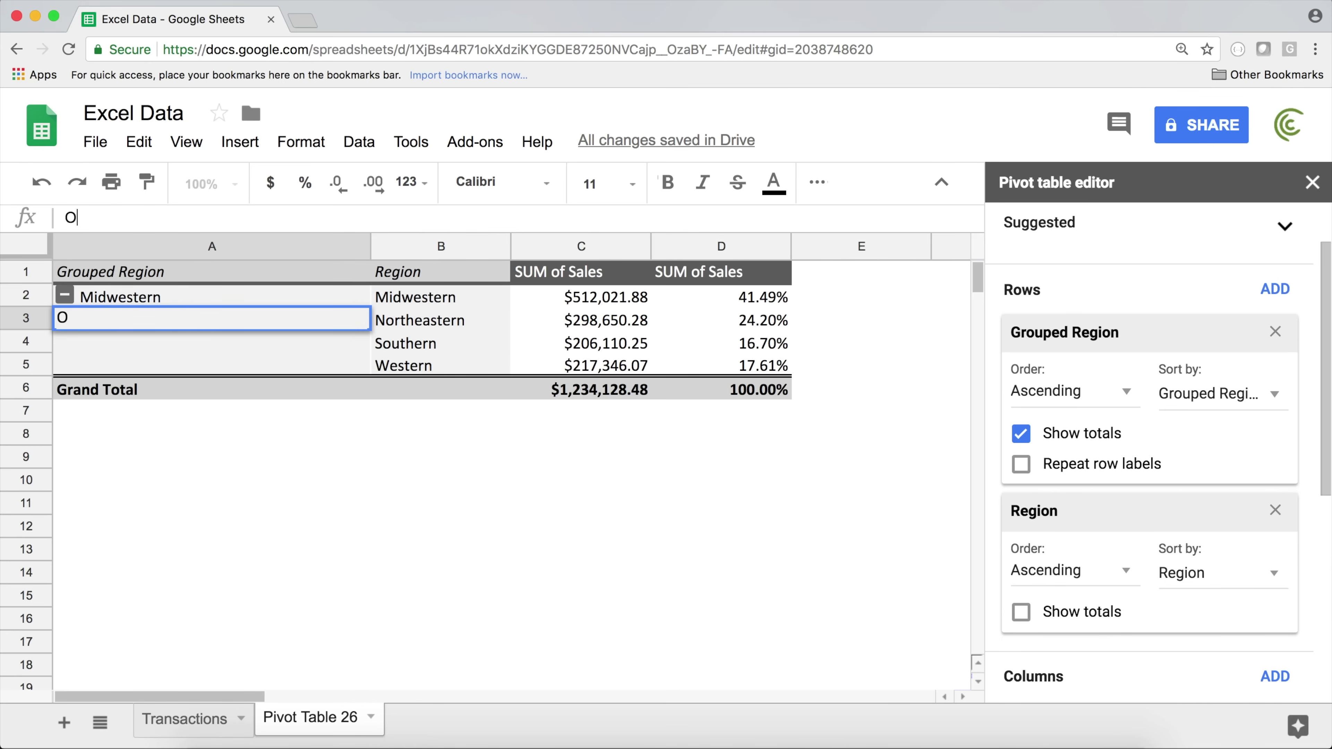
text(h)
text(ther)
key(Return)
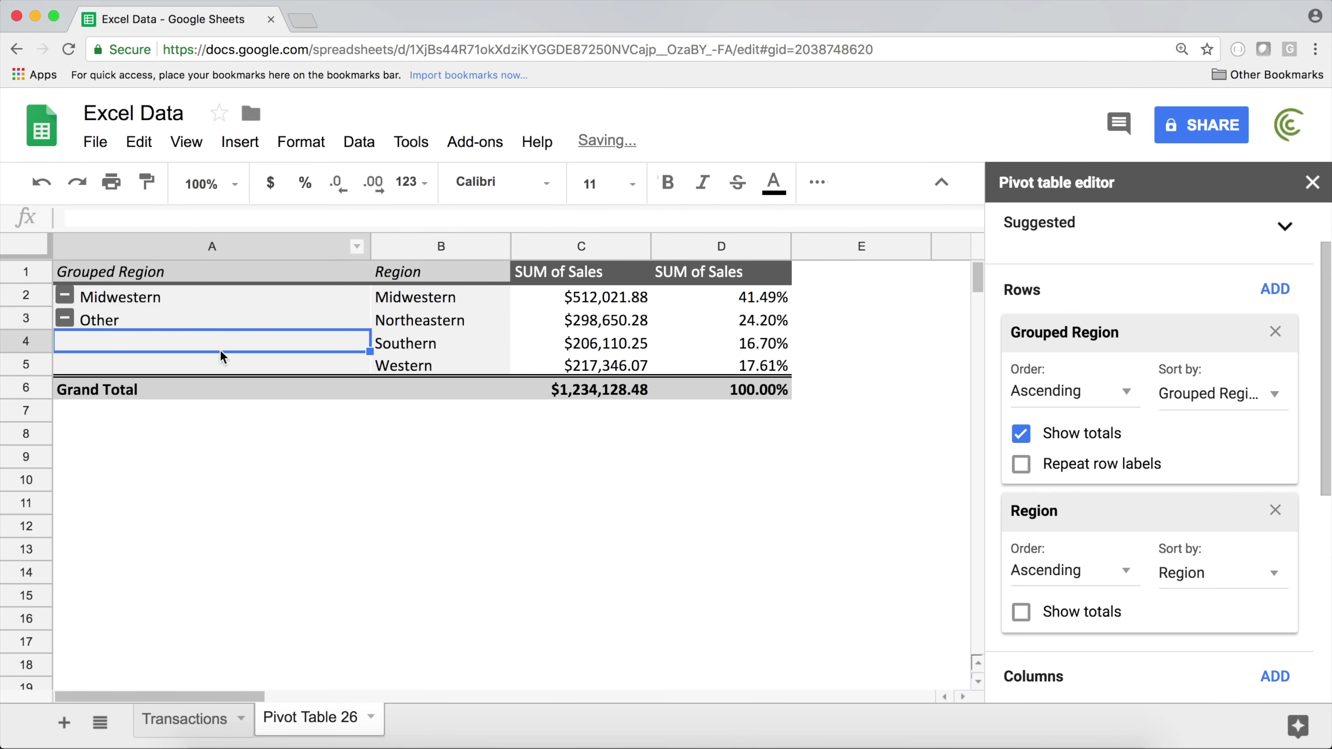
Remove the Grouped Region and Region row fields, leaving one $1,234,128.48 row at 100.00%
click(149, 324)
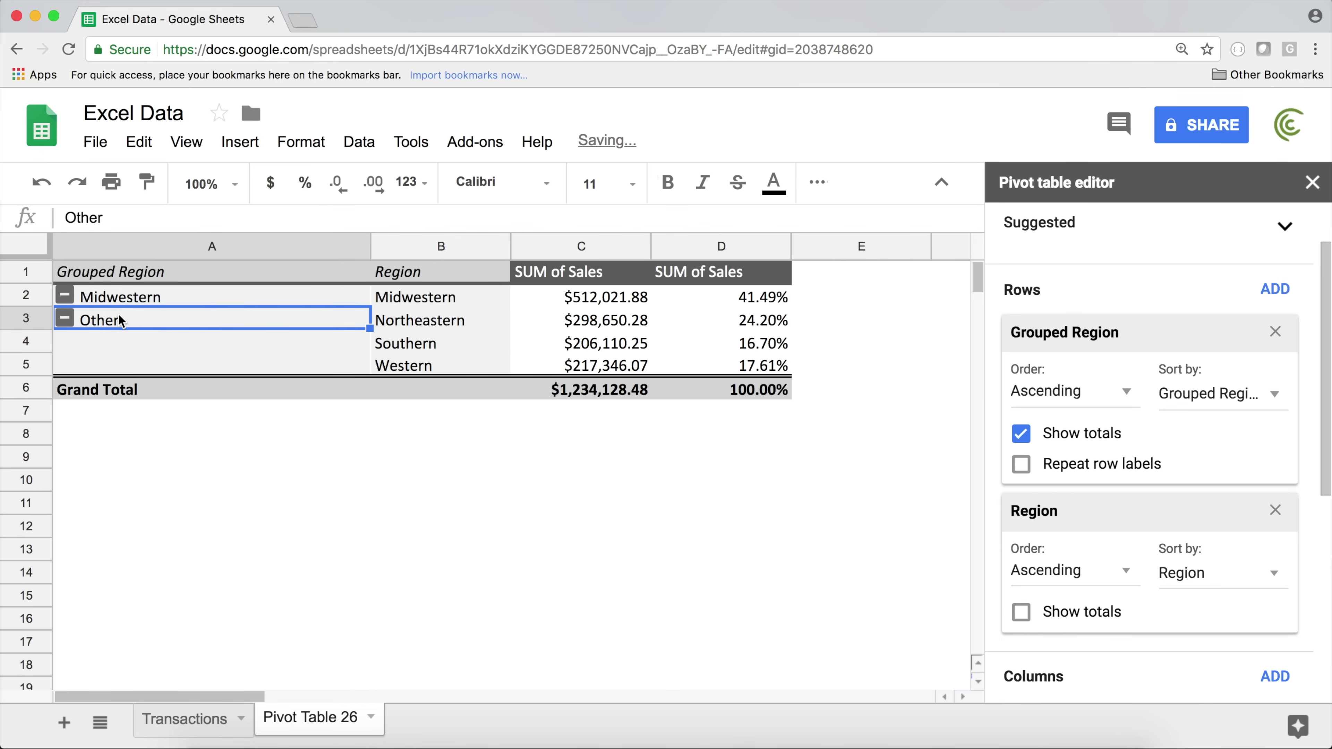
click(65, 318)
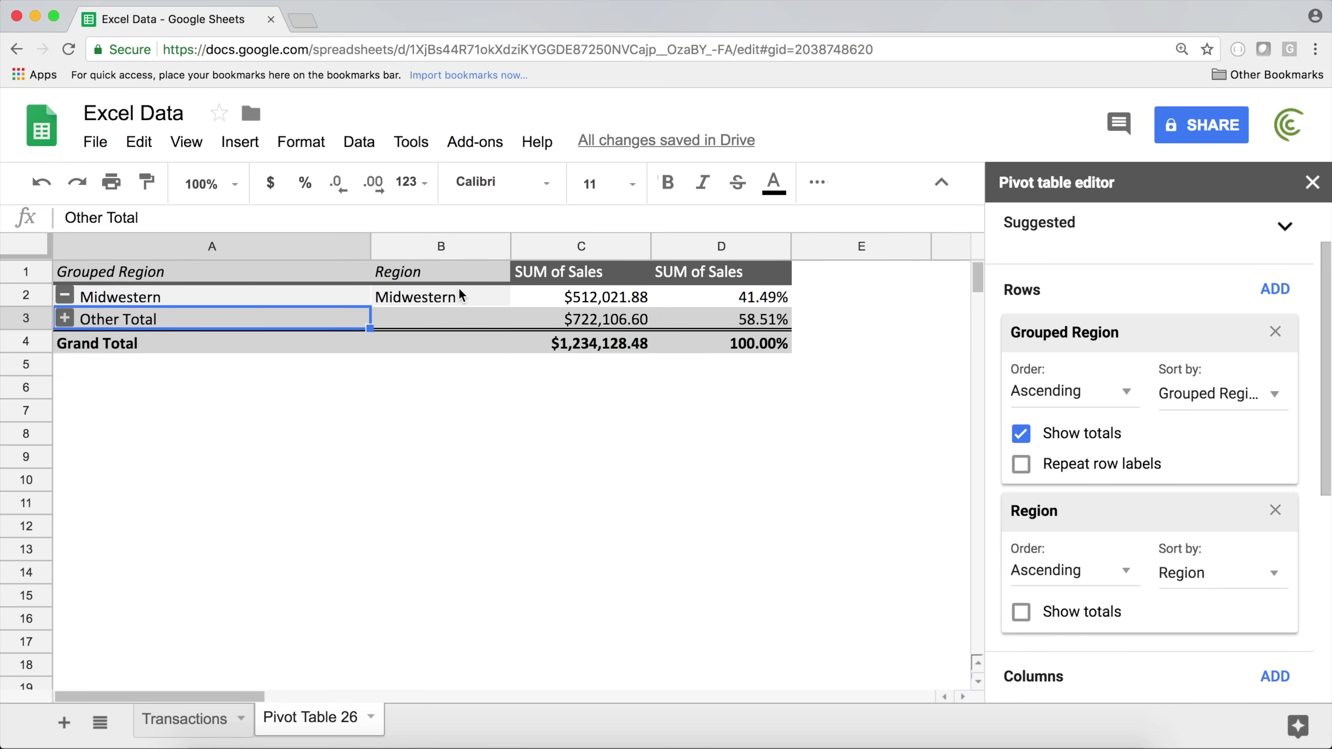
click(67, 320)
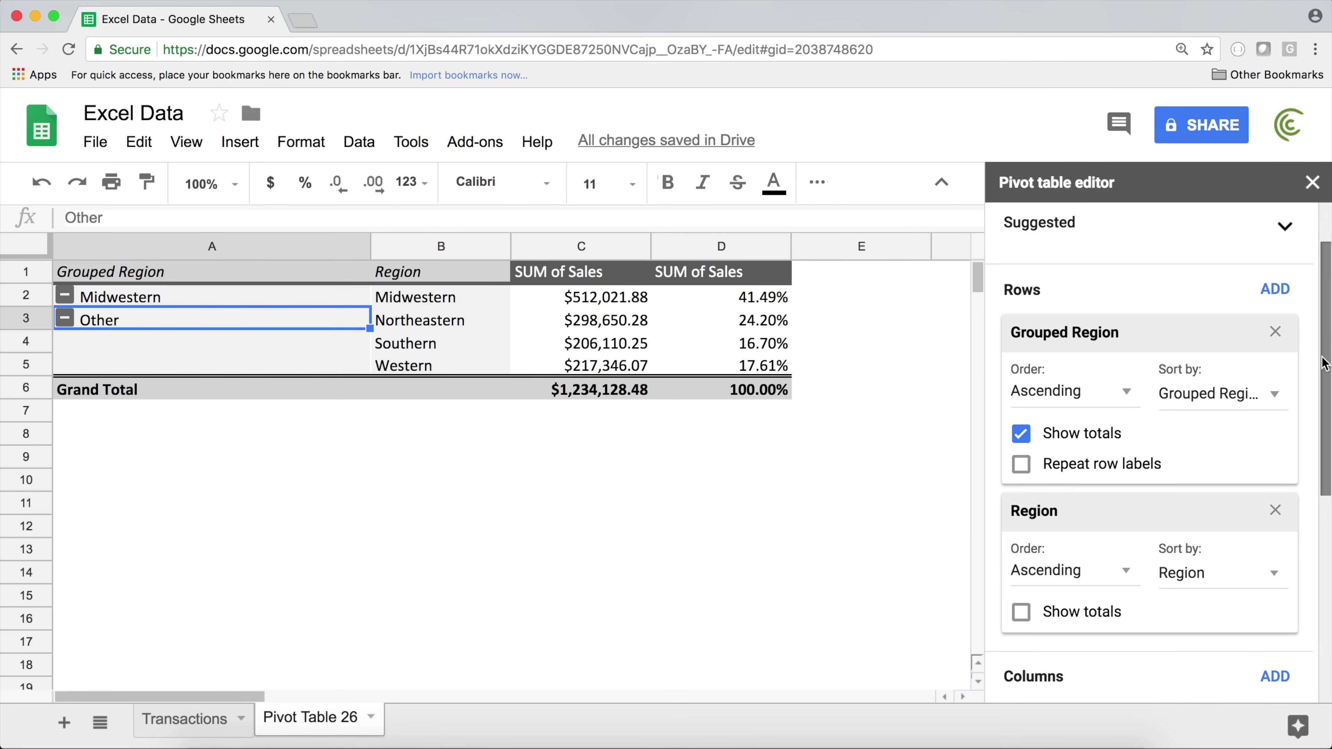
click(1275, 333)
click(1275, 335)
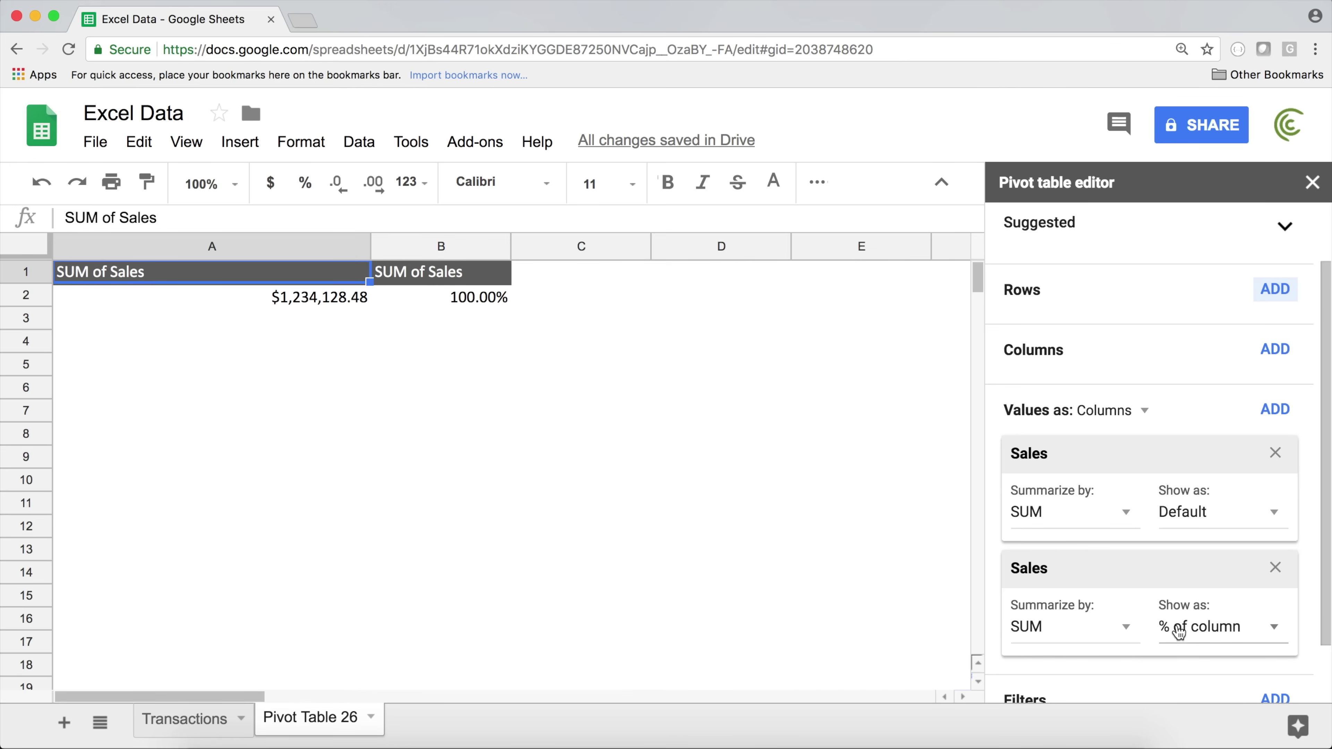
Remove the % of column Sales value and check the Date column on the Transactions sheet
click(1275, 567)
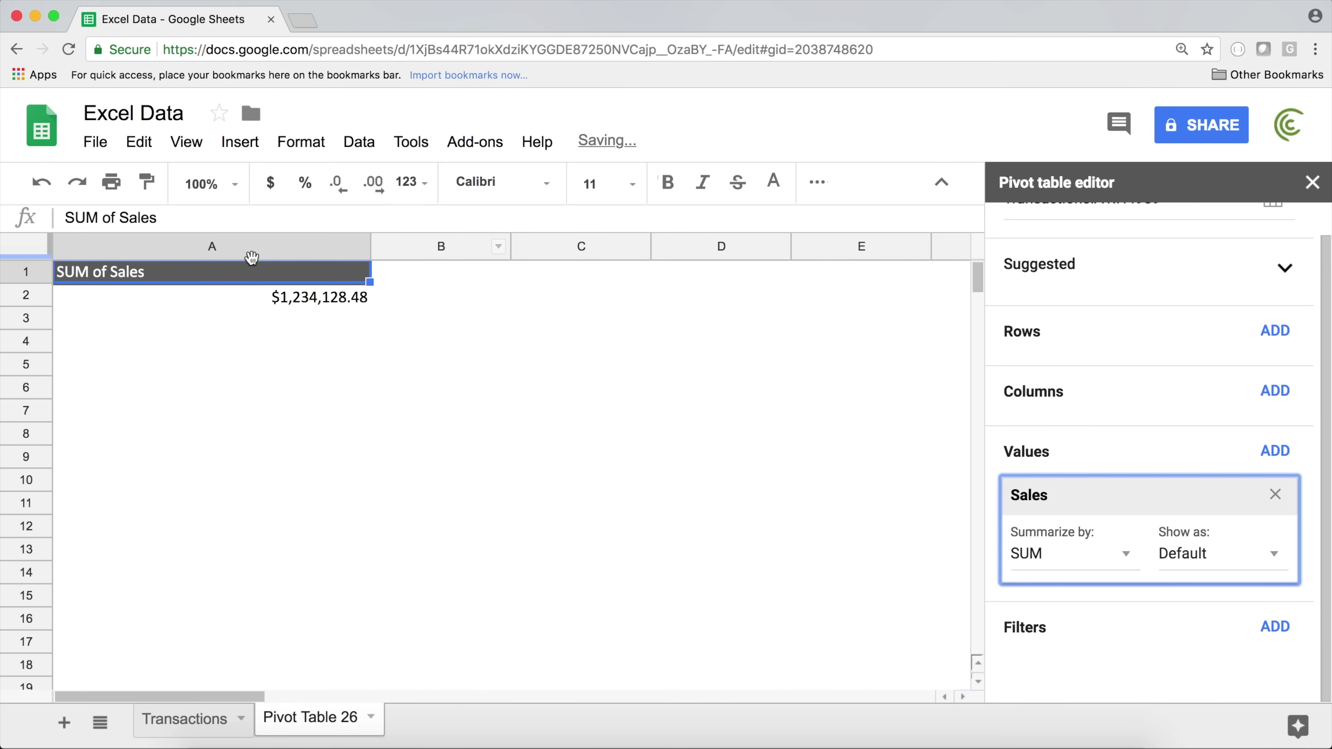
click(191, 724)
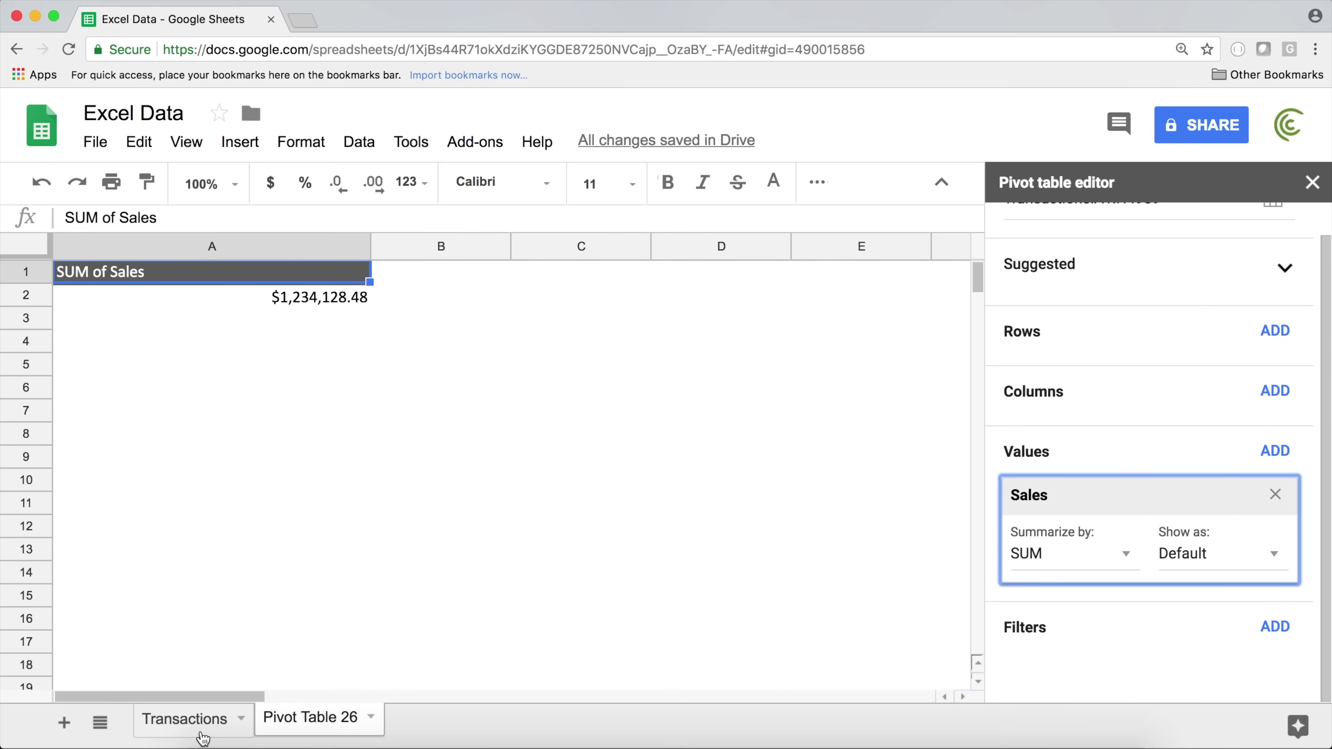
click(132, 275)
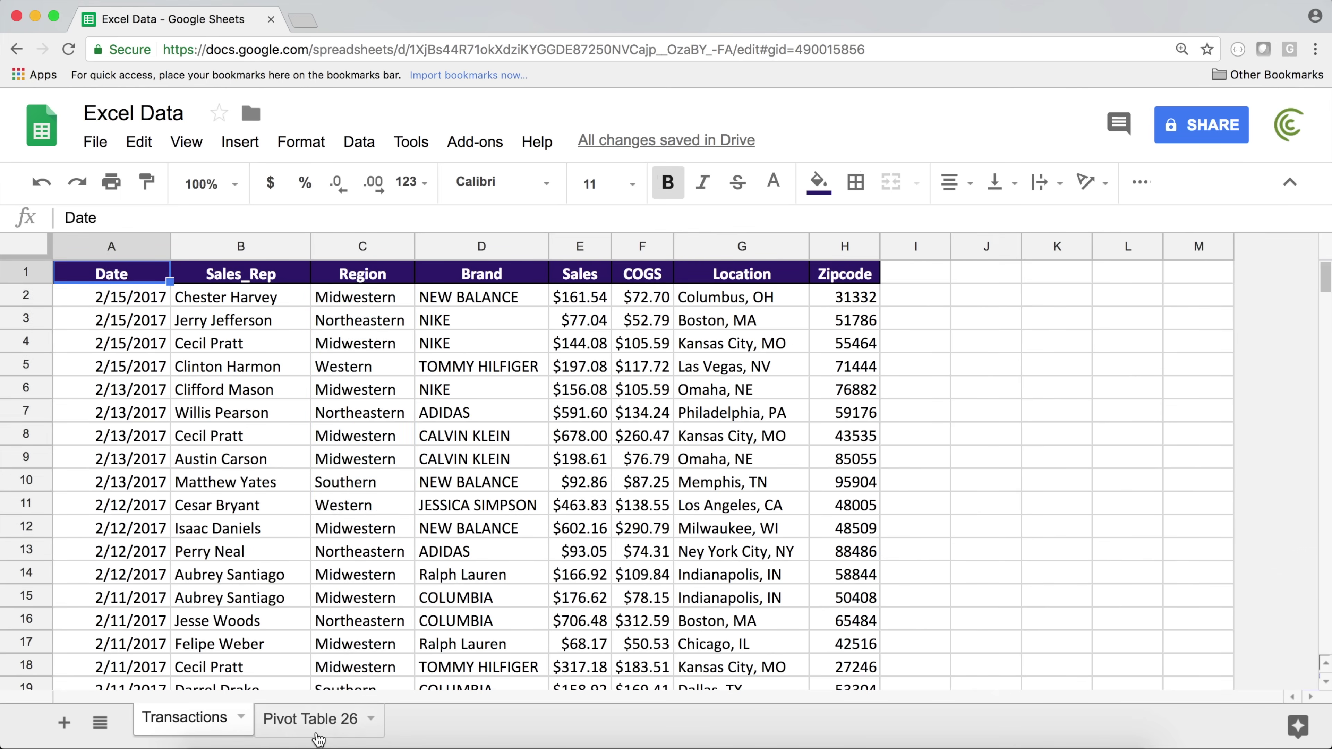
Add Date as the pivot row field, listing daily Sales sums from 2/5/2015 ($822.68)
click(315, 718)
click(1274, 332)
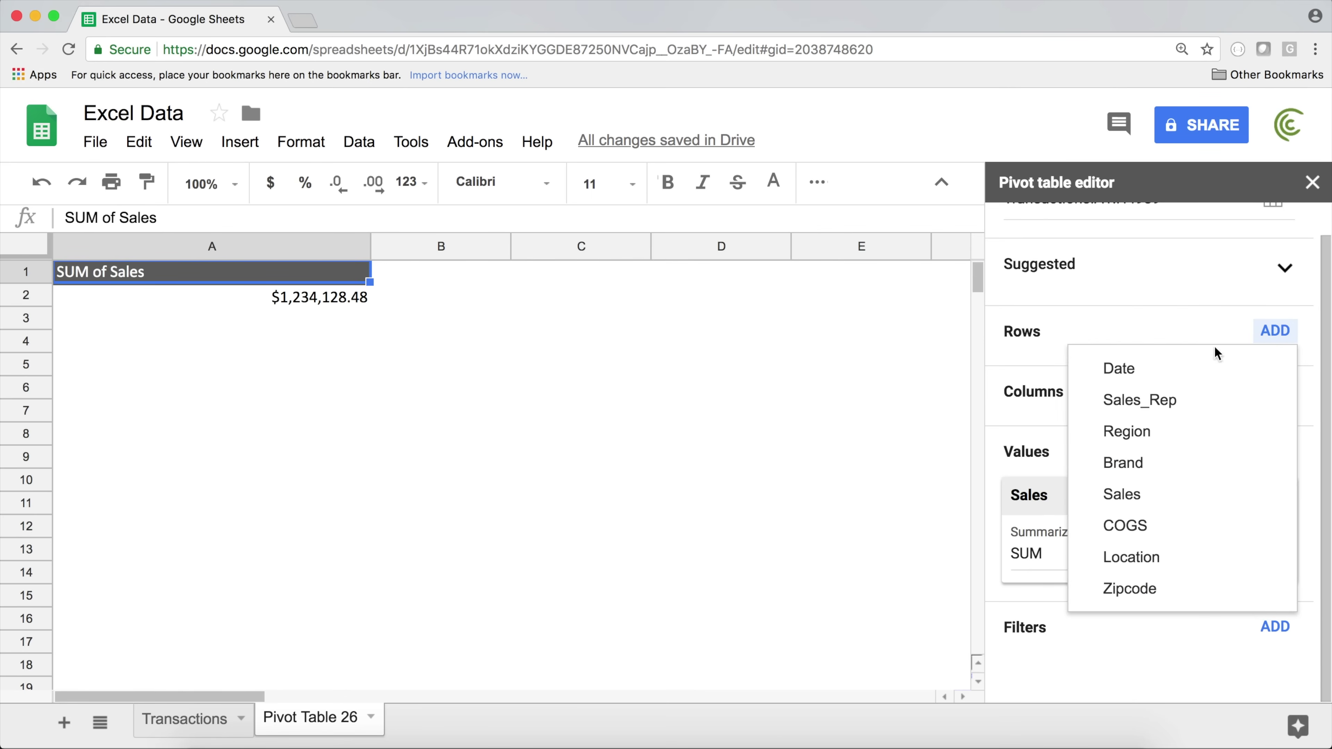
click(1165, 373)
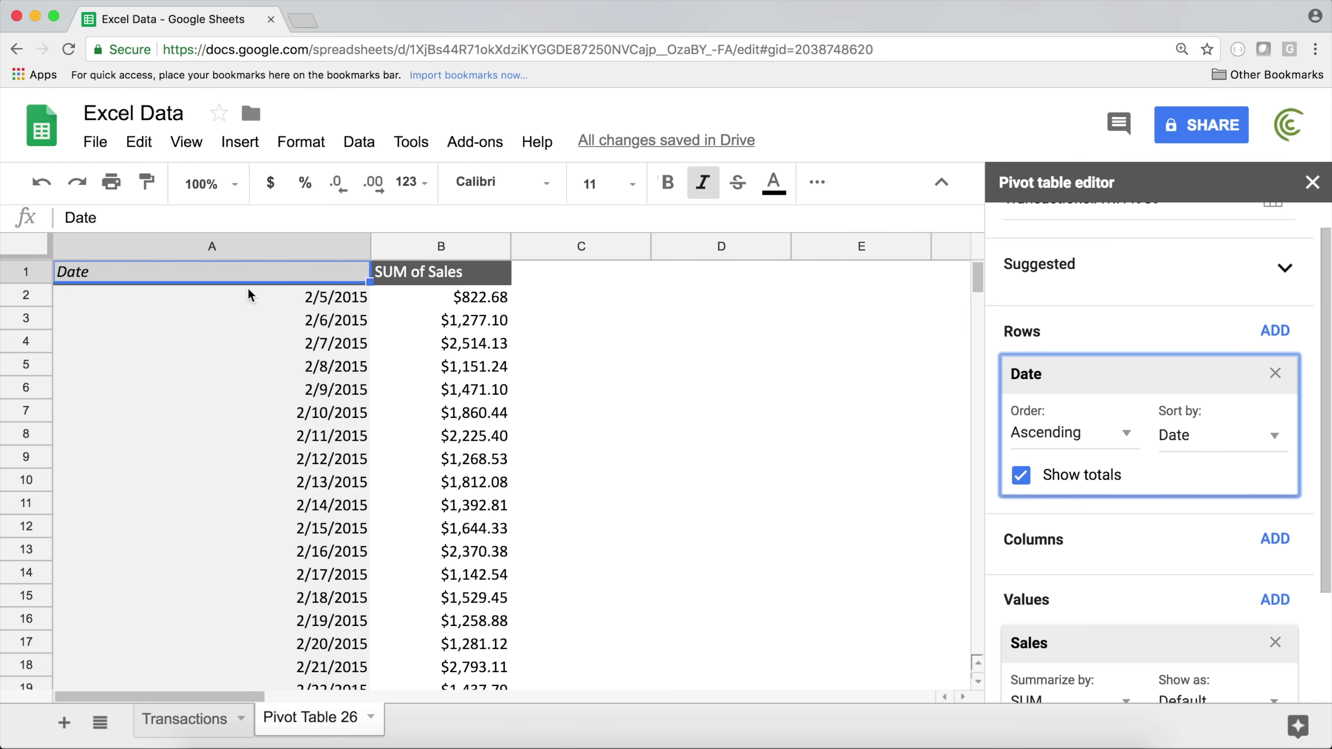
click(247, 322)
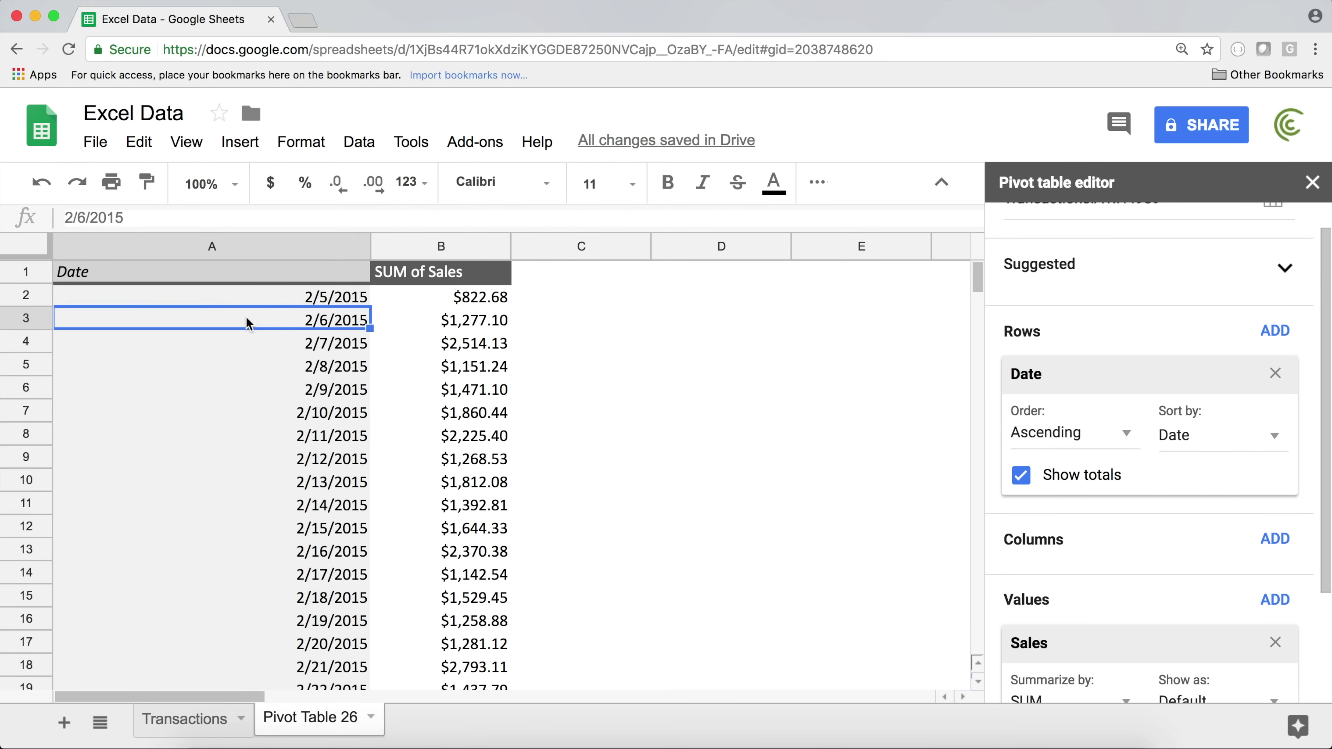
right_click(252, 318)
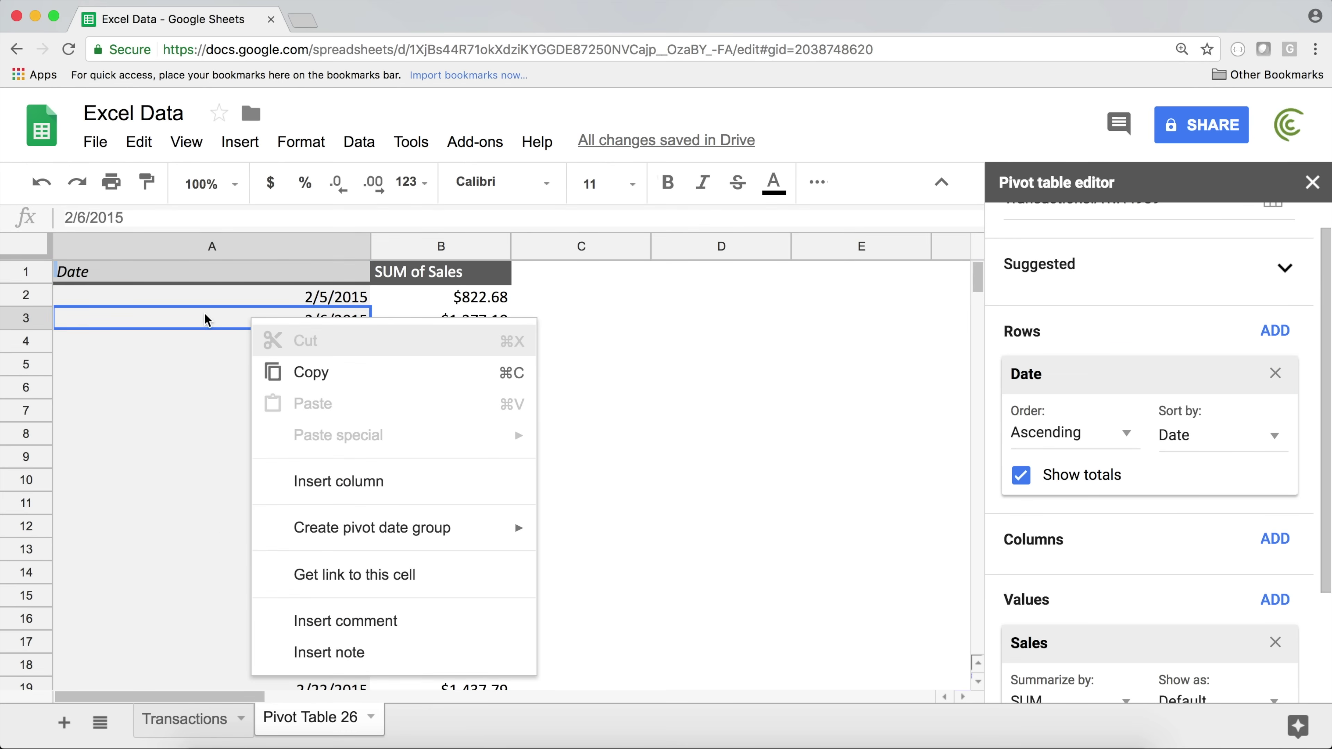
Group the pivot dates by day of the week, then regroup them by month, Jan ($114,180.57) through Dec
mouse_move(417, 541)
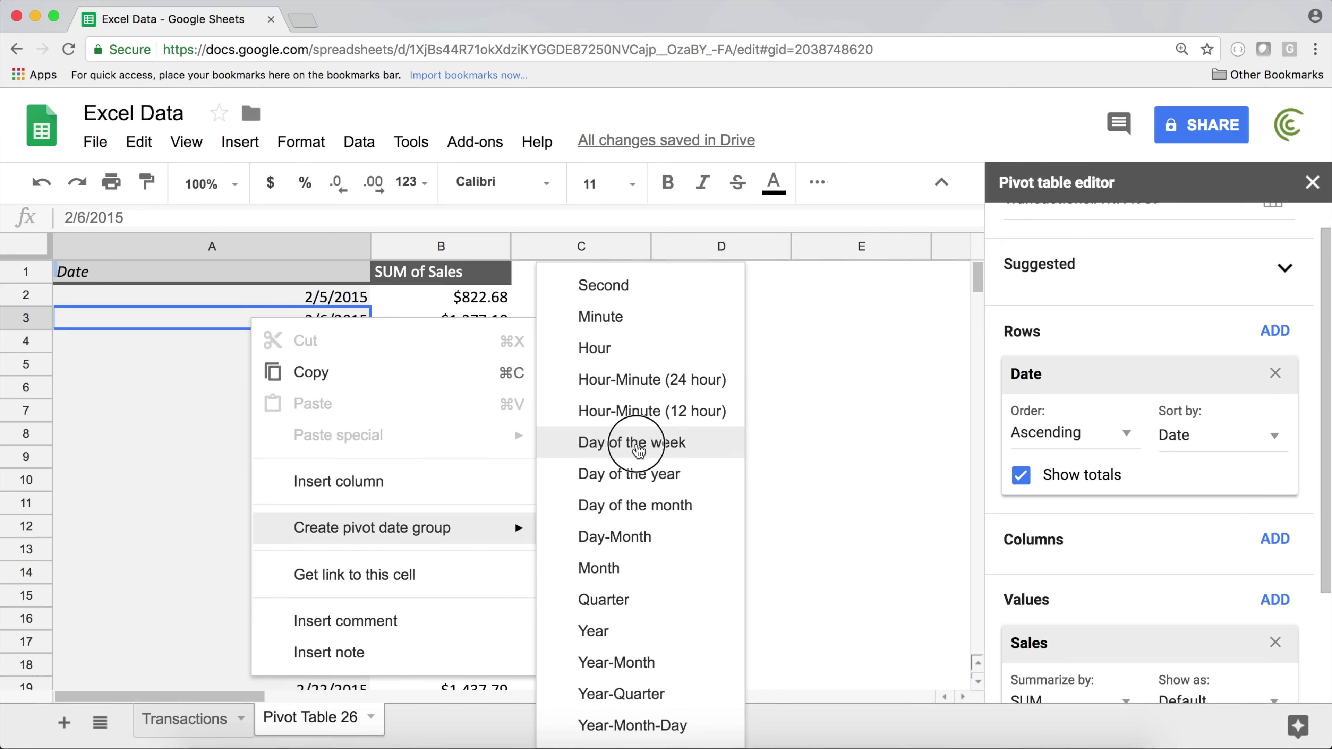
click(637, 445)
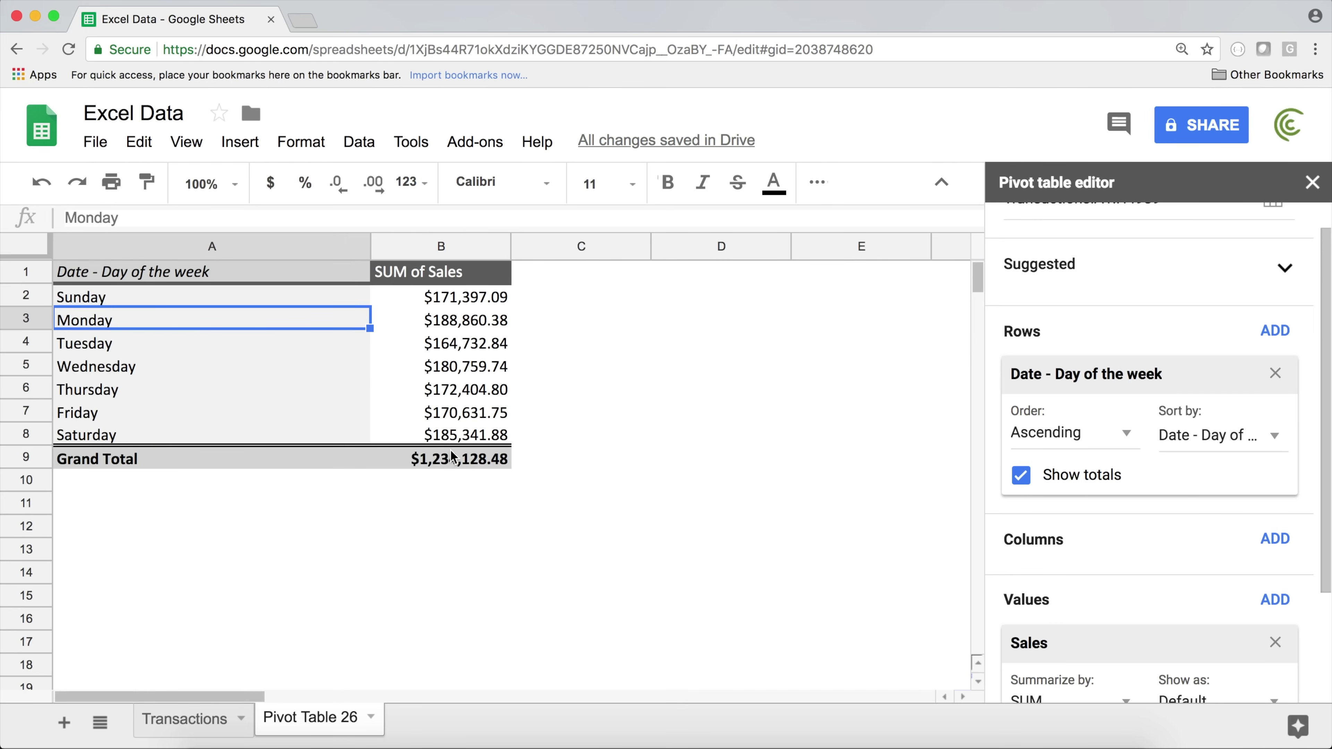
right_click(230, 321)
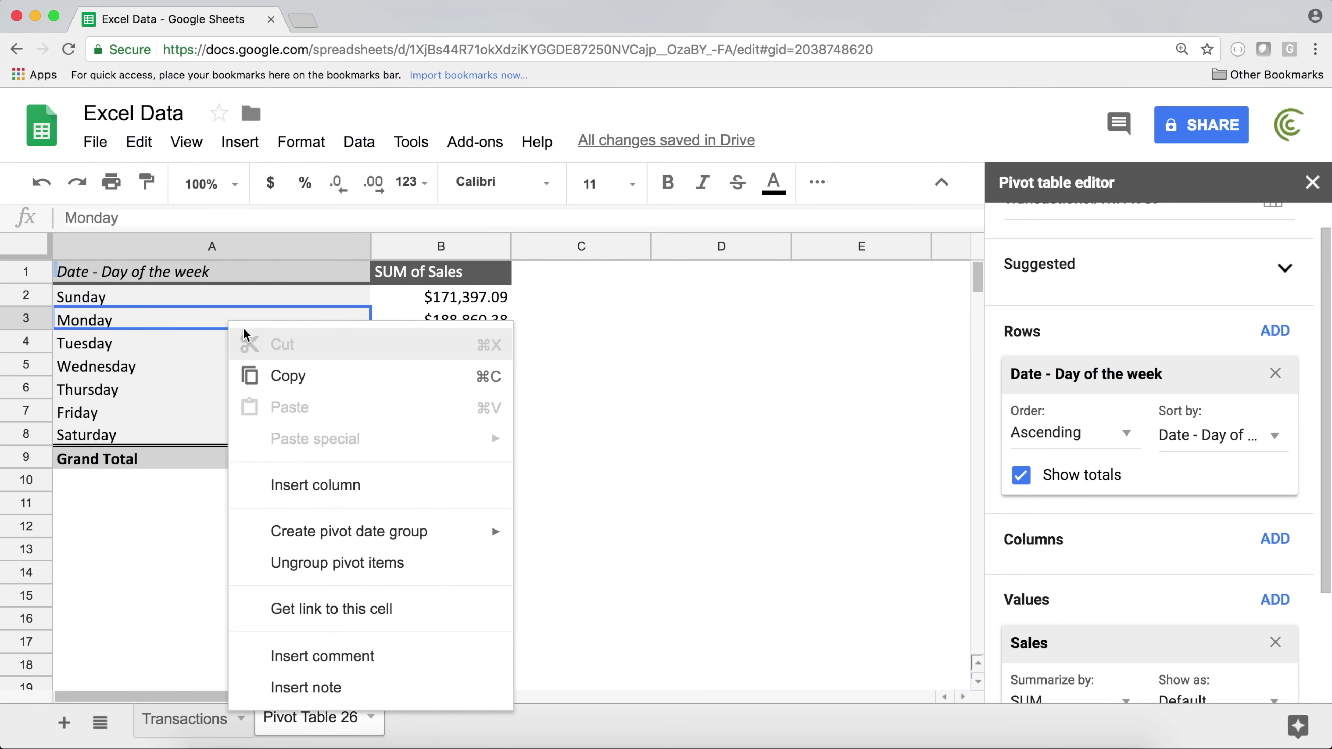
mouse_move(477, 531)
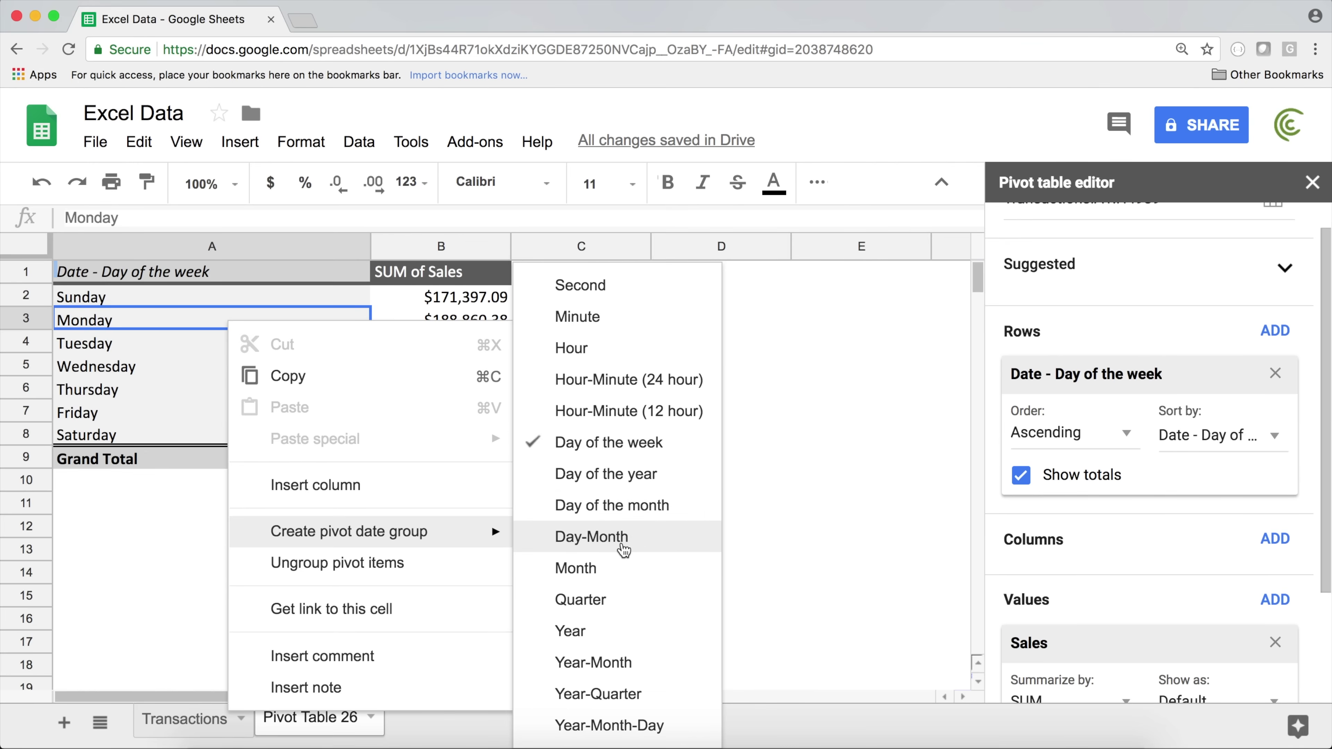
click(624, 568)
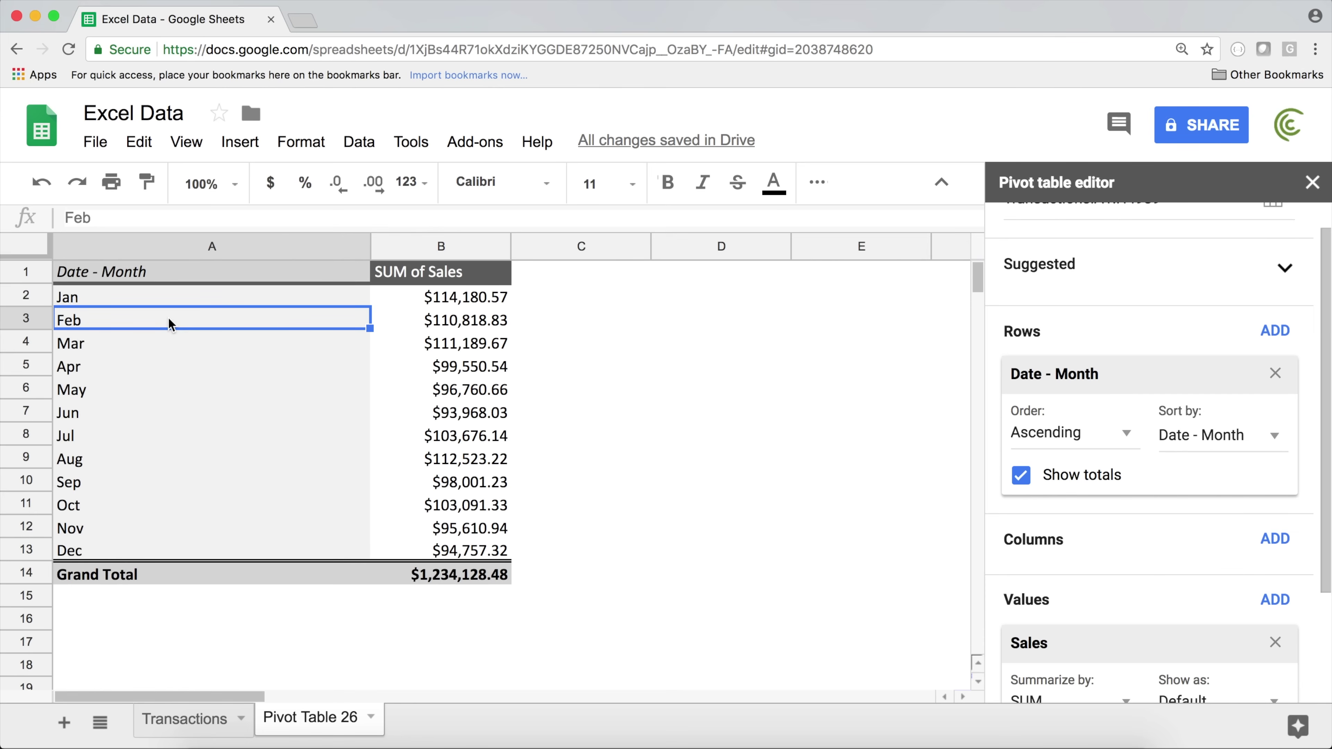
click(164, 297)
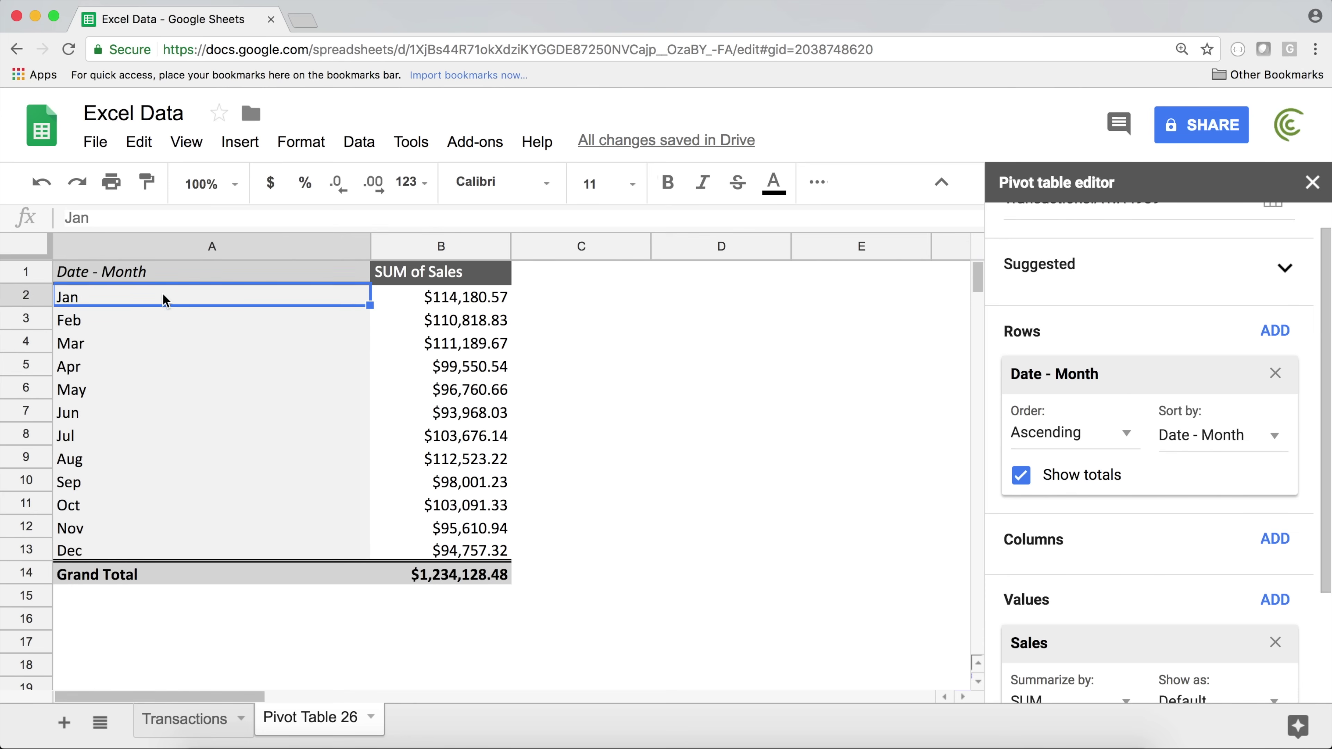
click(474, 302)
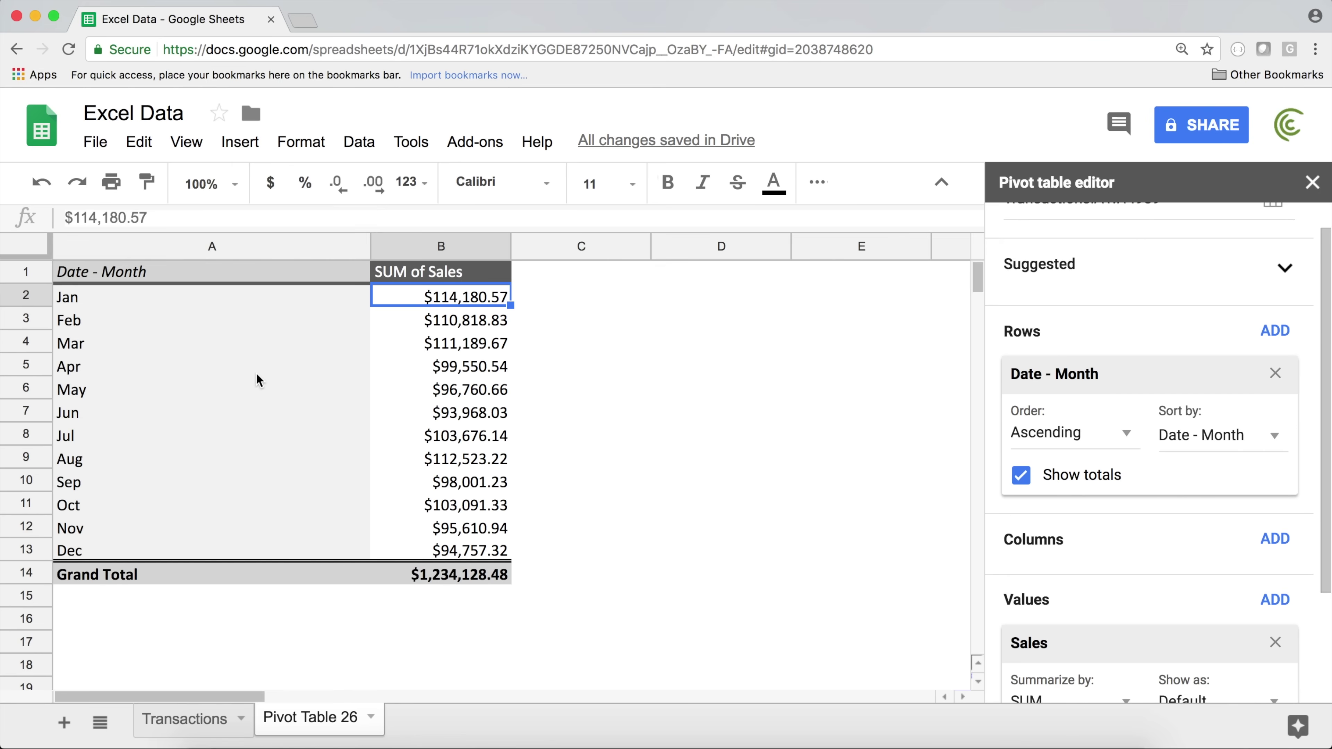
right_click(219, 347)
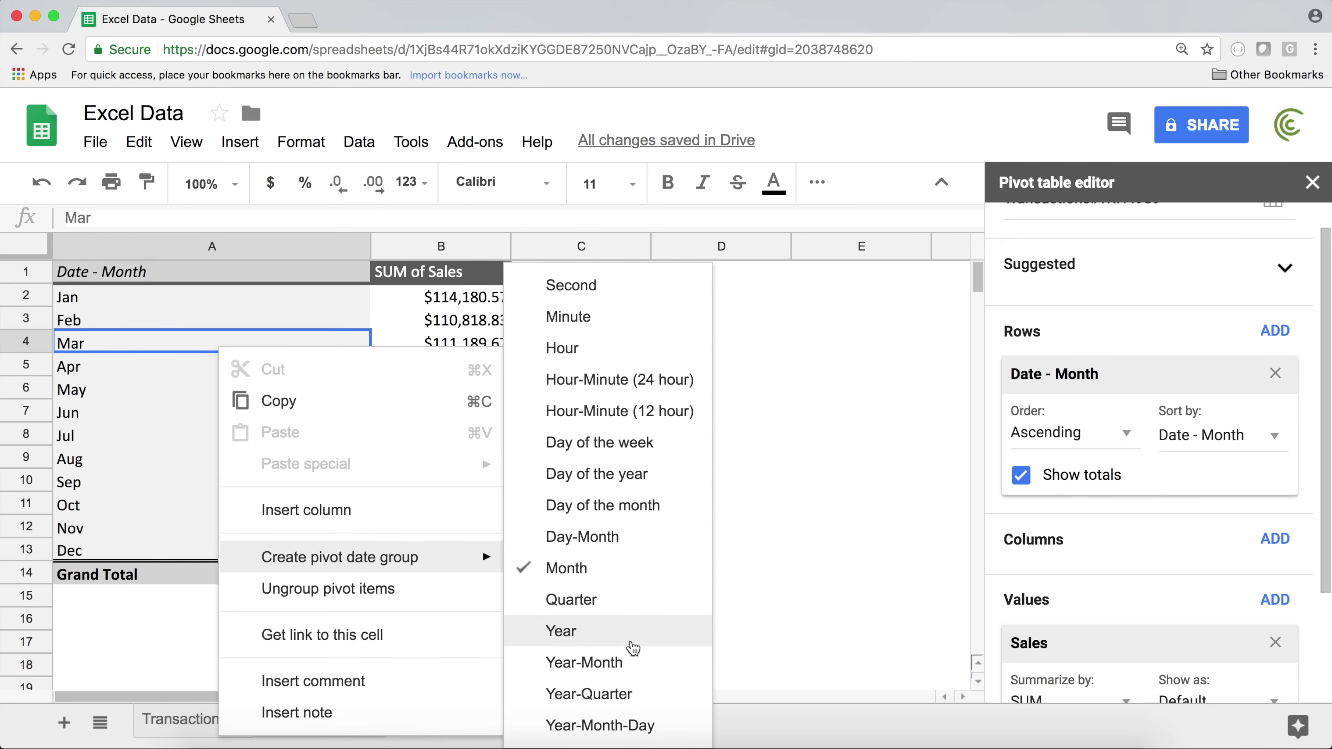
Regroup the pivot dates by year and month, then by year alone
click(596, 667)
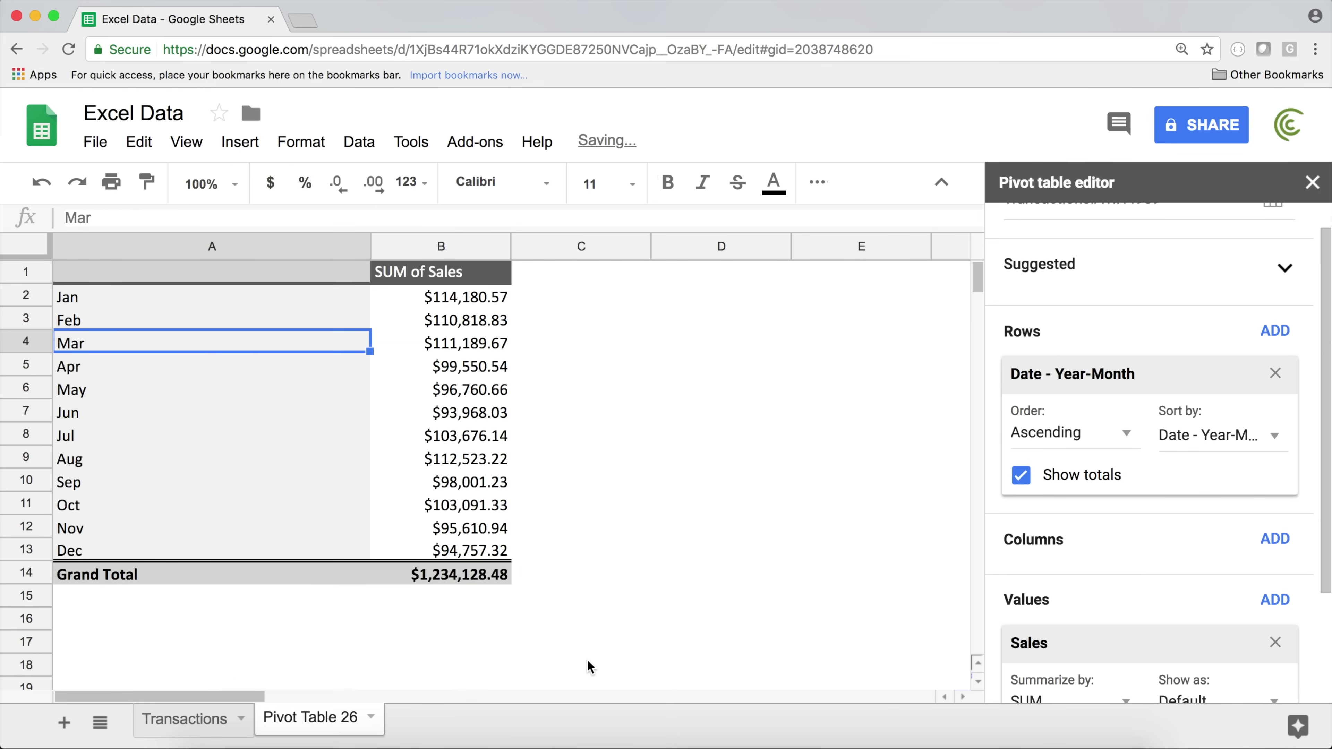
scroll(245, 456, down, 5)
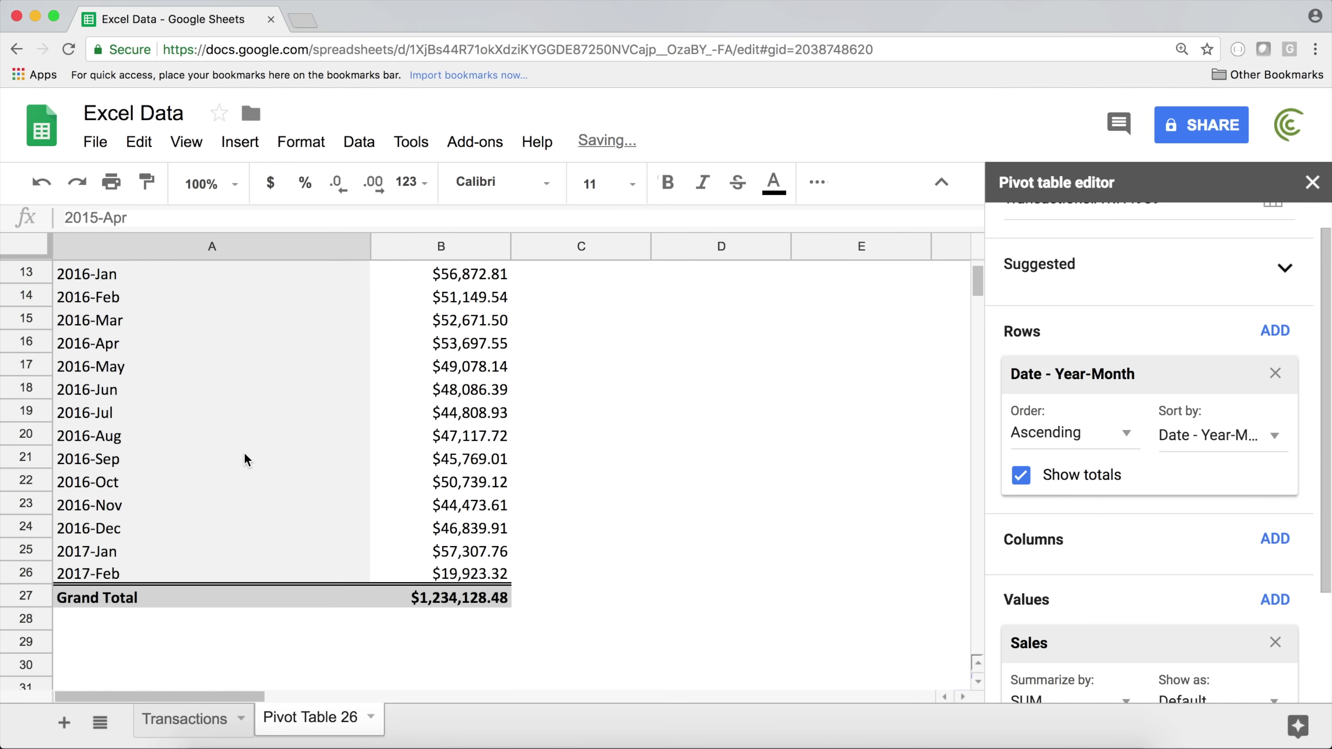
scroll(238, 452, up, 5)
right_click(189, 326)
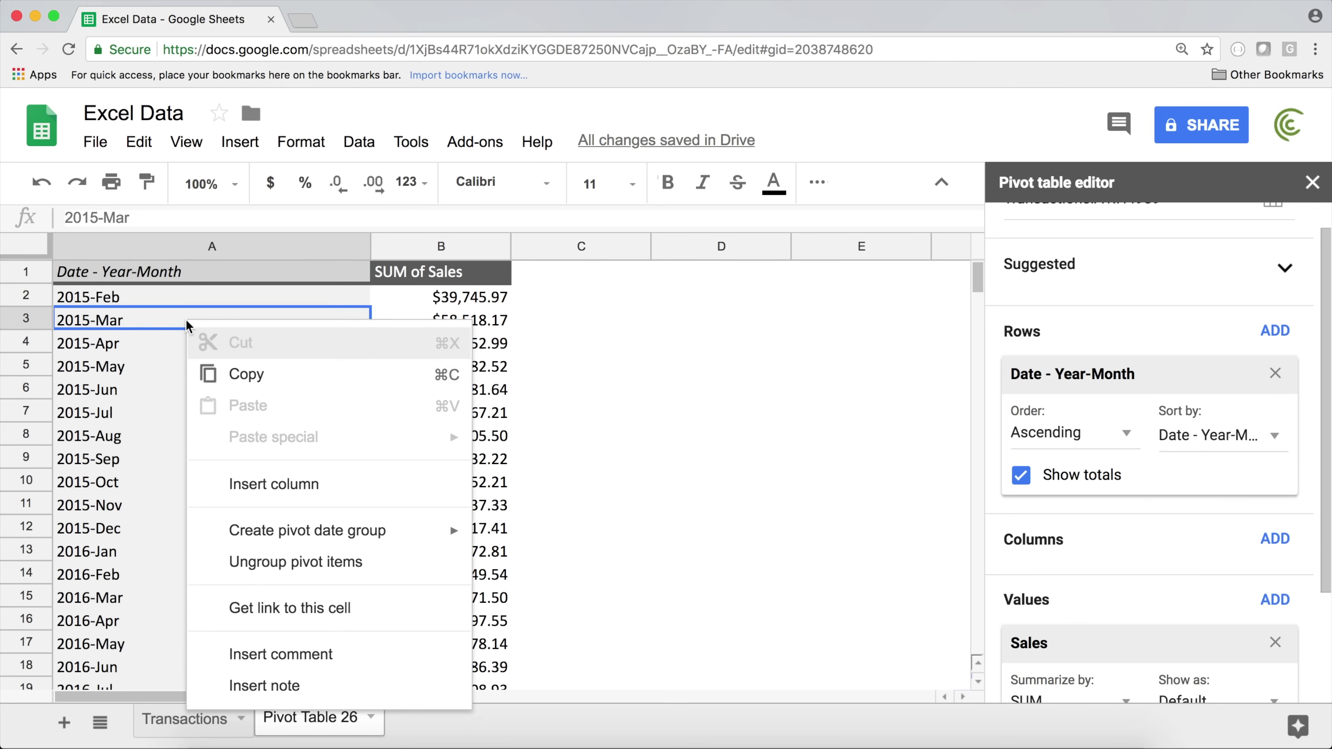
mouse_move(414, 540)
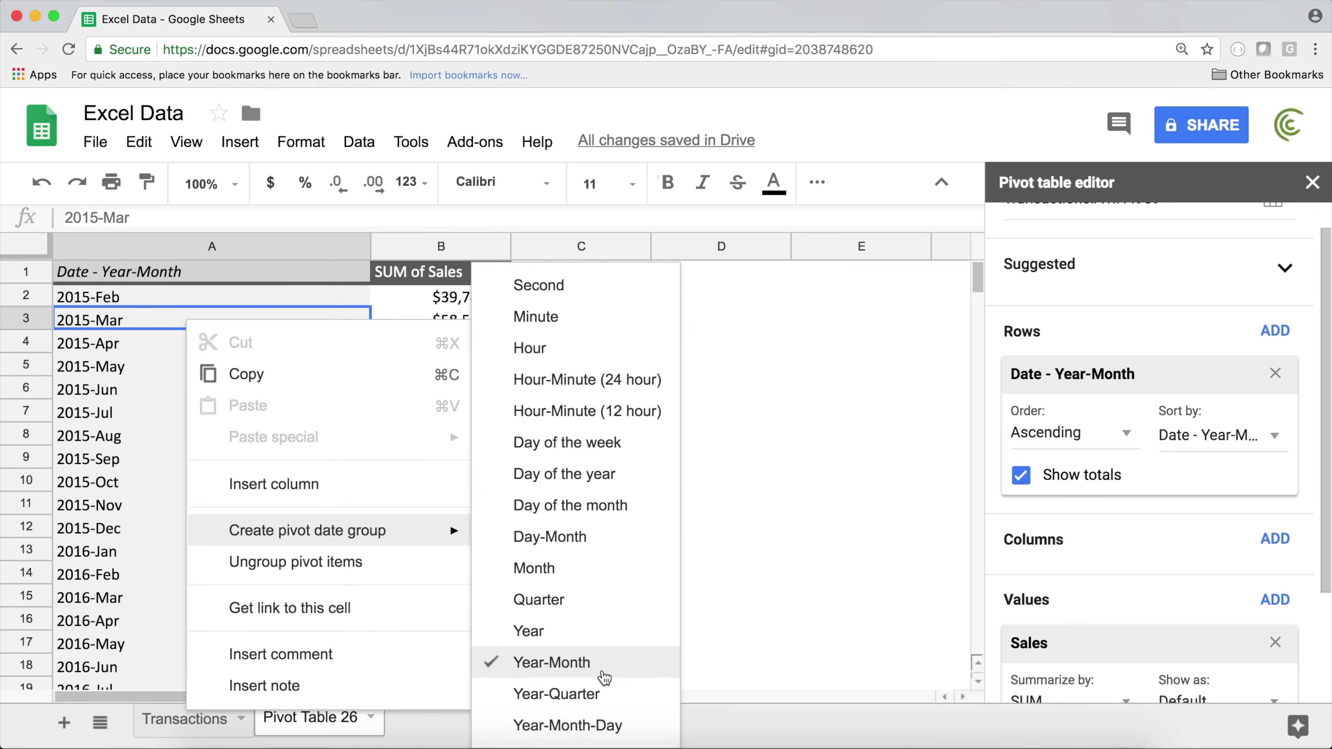
click(579, 637)
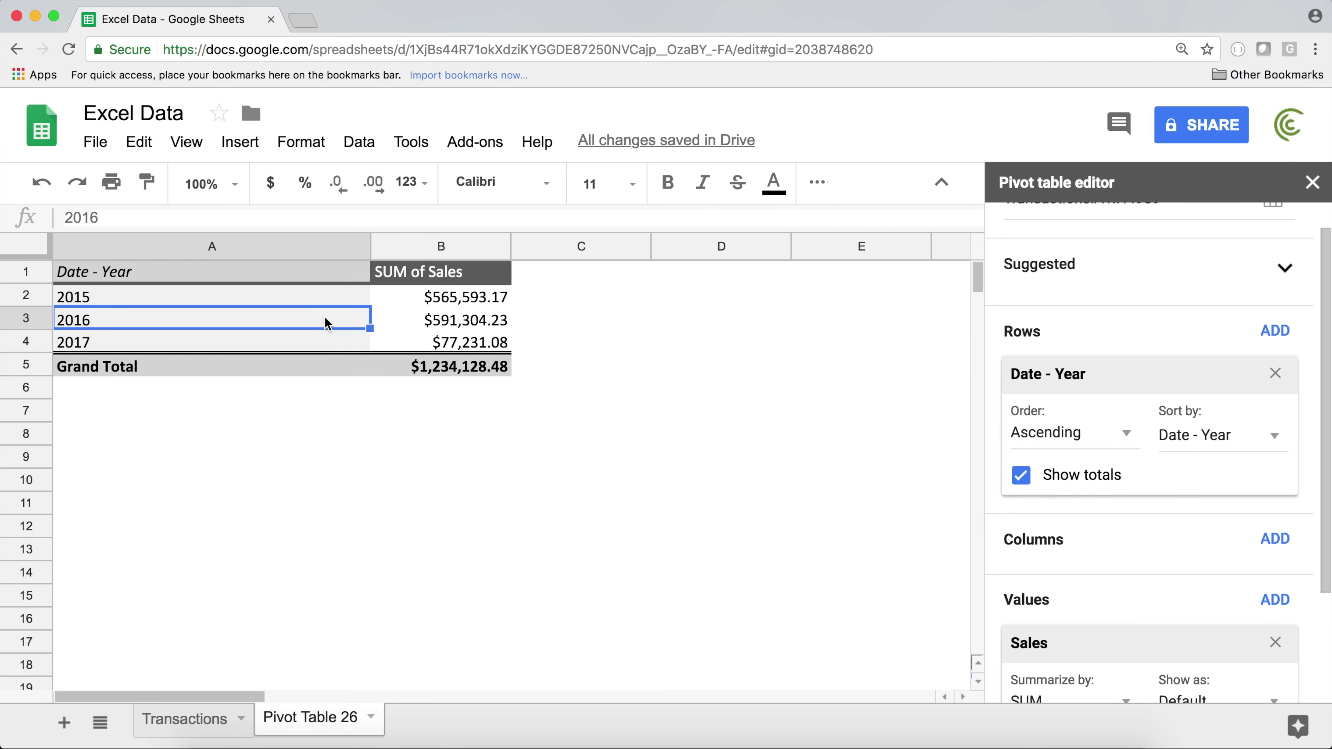
Ungroup the dates back to daily Sales sums starting 2/5/2015 at $822.68
right_click(244, 318)
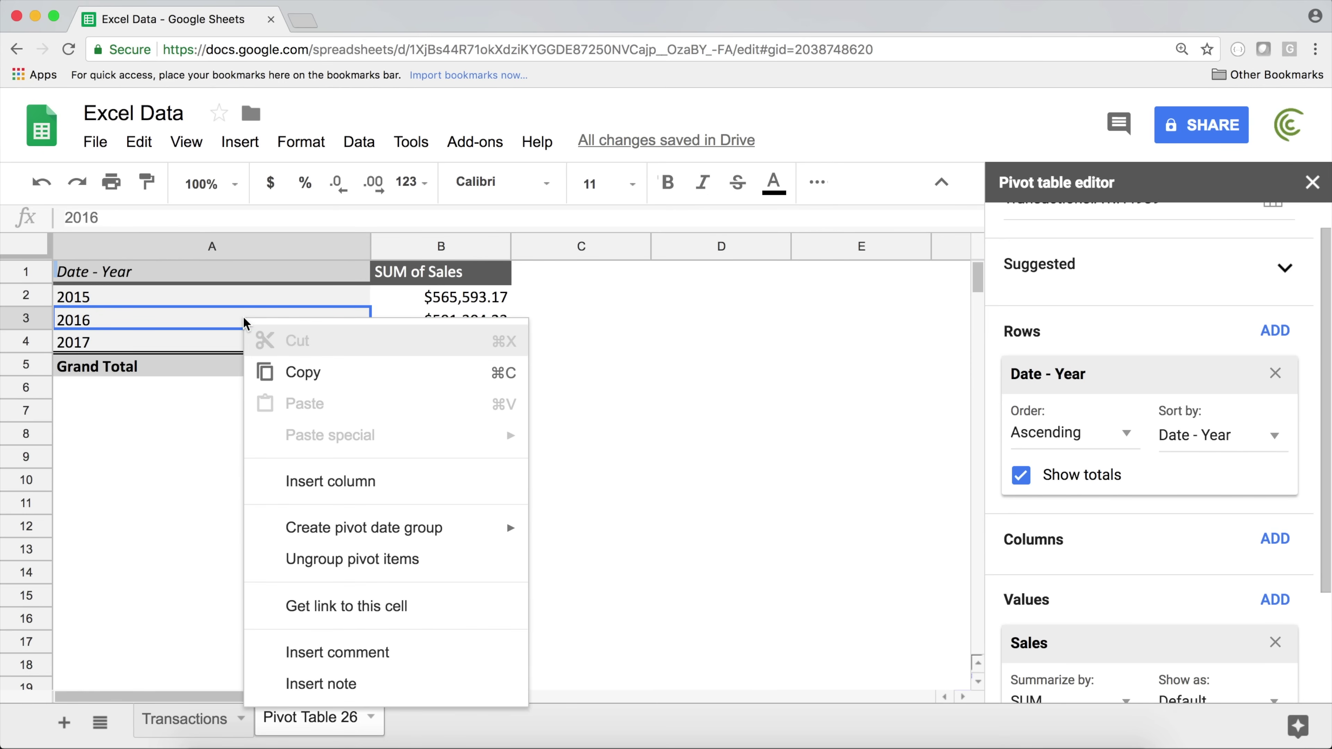
mouse_move(449, 538)
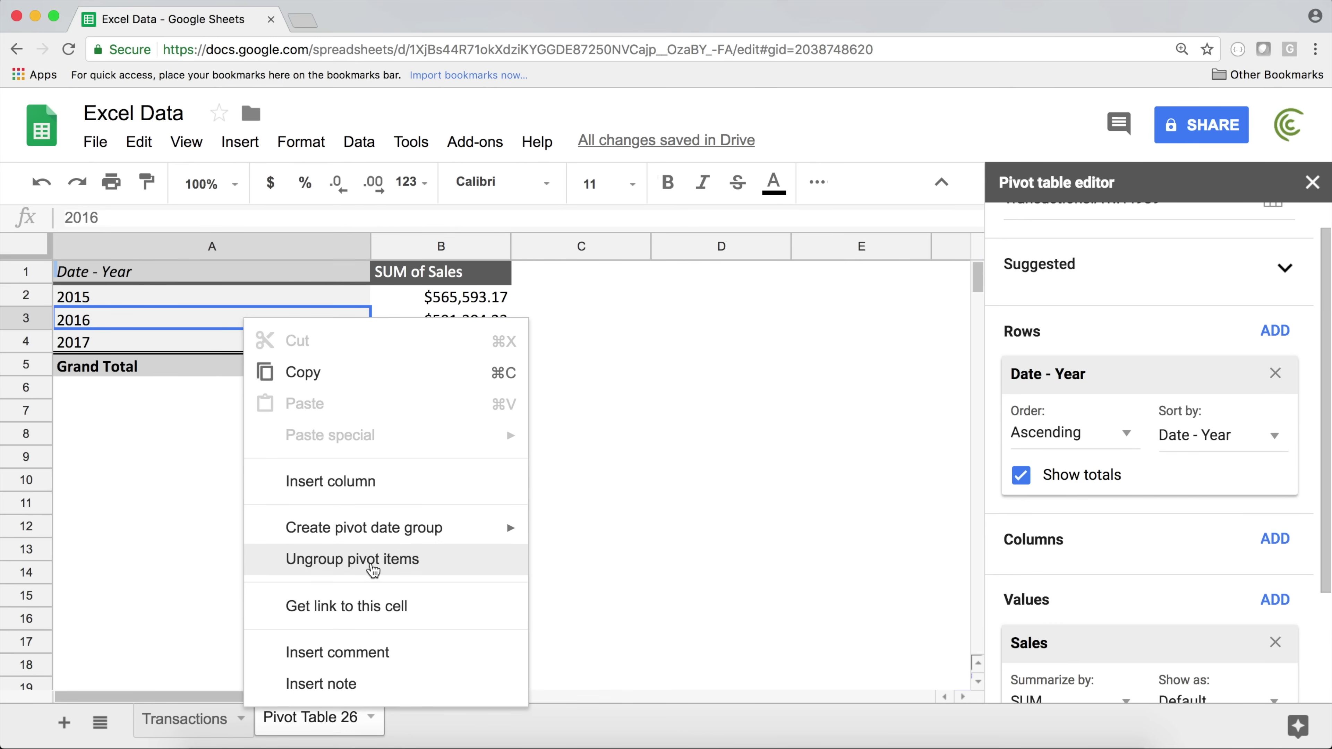
click(327, 570)
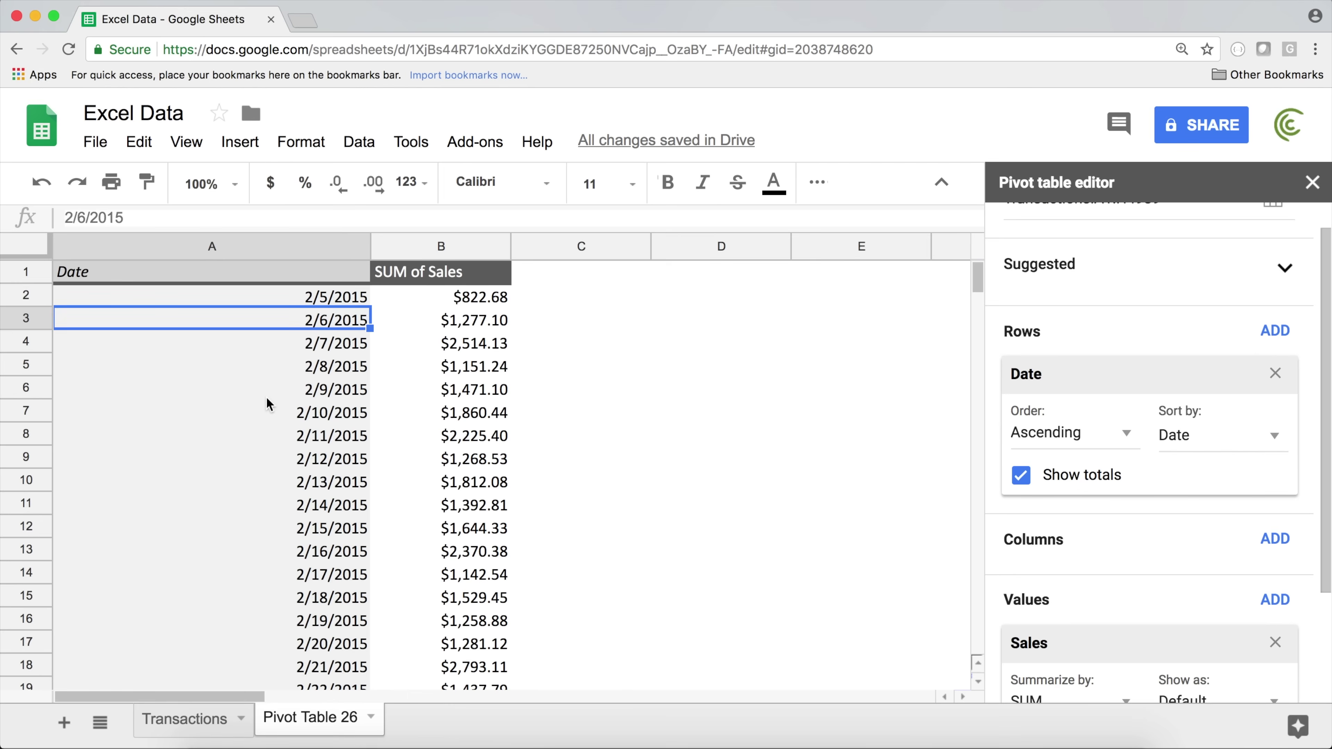
Remove Date from the old pivot table's rows
right_click(142, 350)
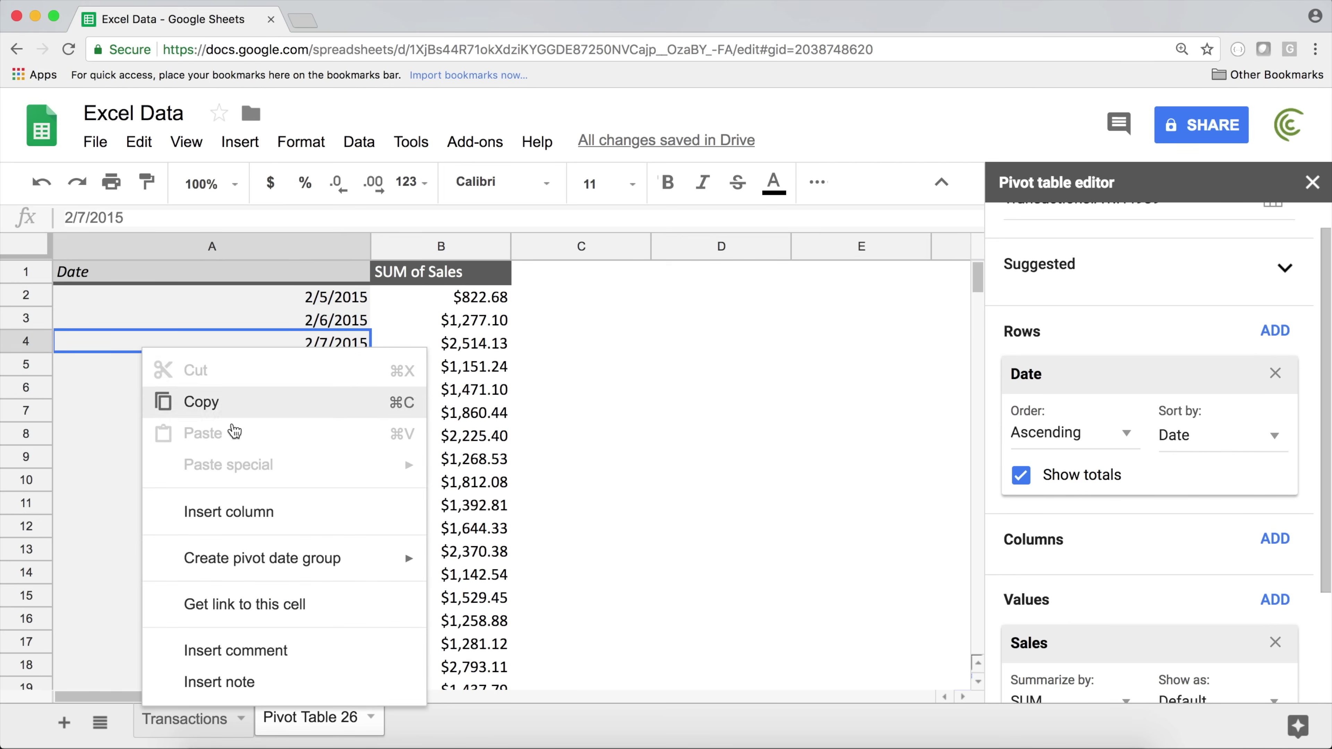
mouse_move(384, 559)
click(1275, 373)
click(1275, 372)
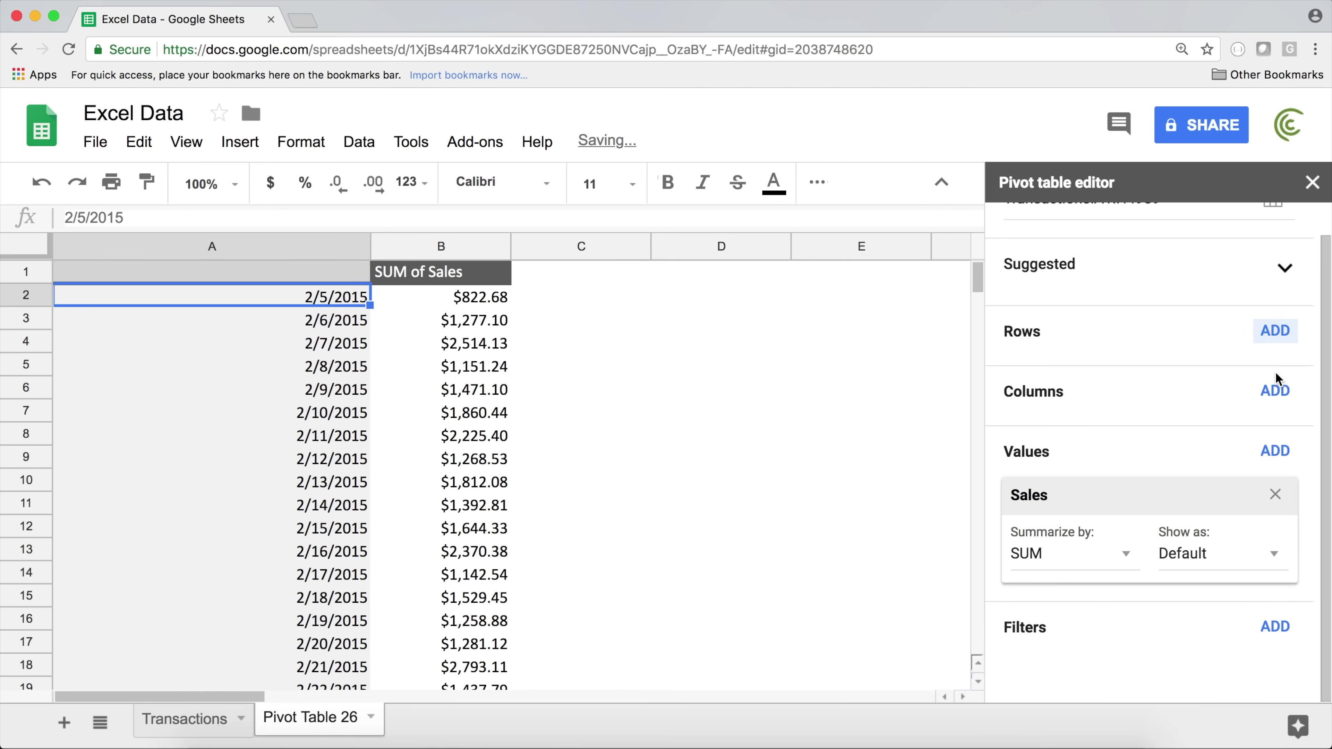
Review the Age column on Transactions and create Pivot Table 27 from Transactions!A1:I4989
click(194, 724)
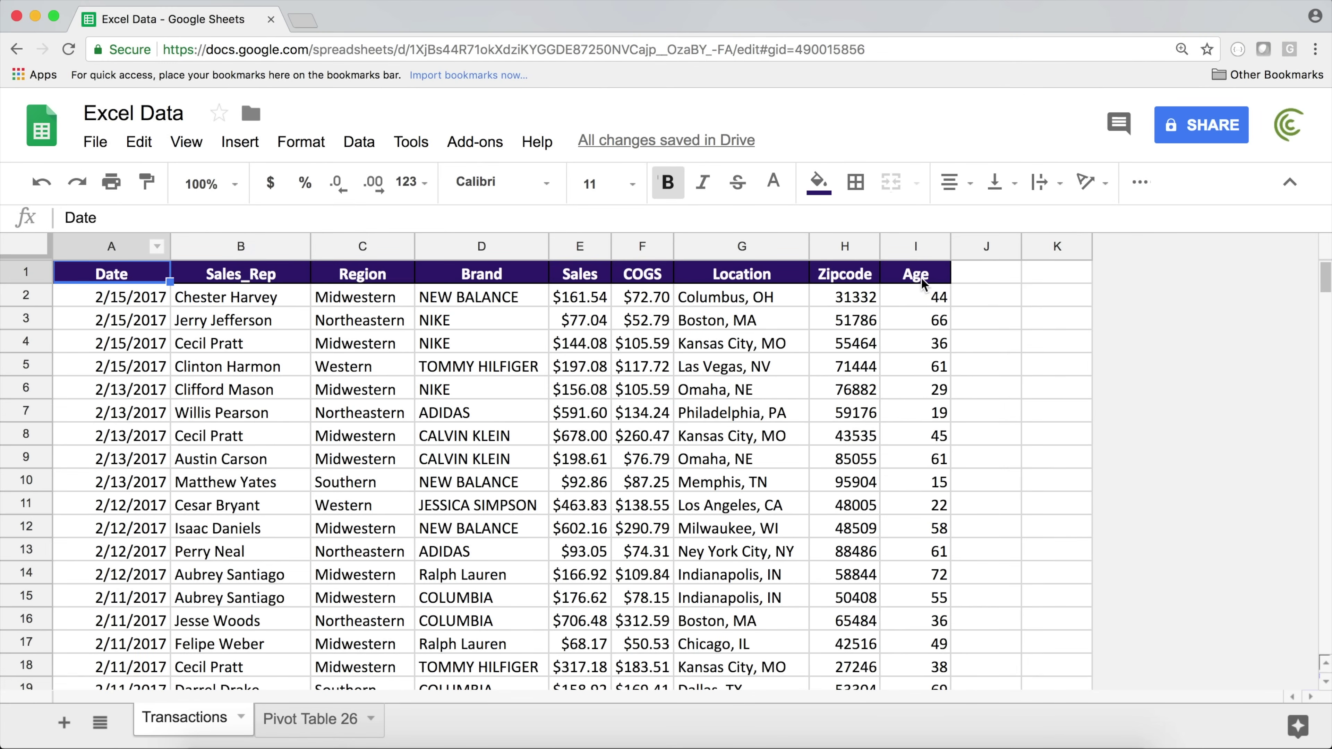
click(928, 294)
click(935, 387)
click(930, 296)
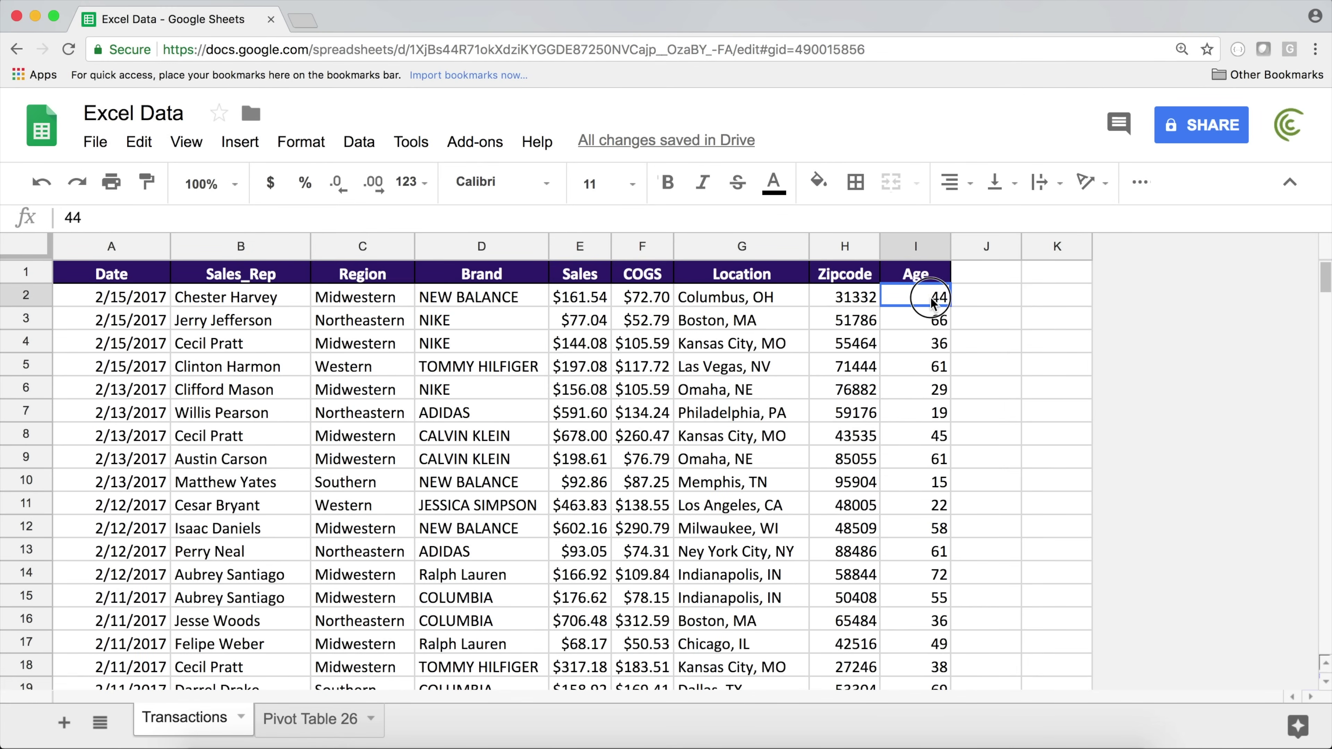
click(917, 275)
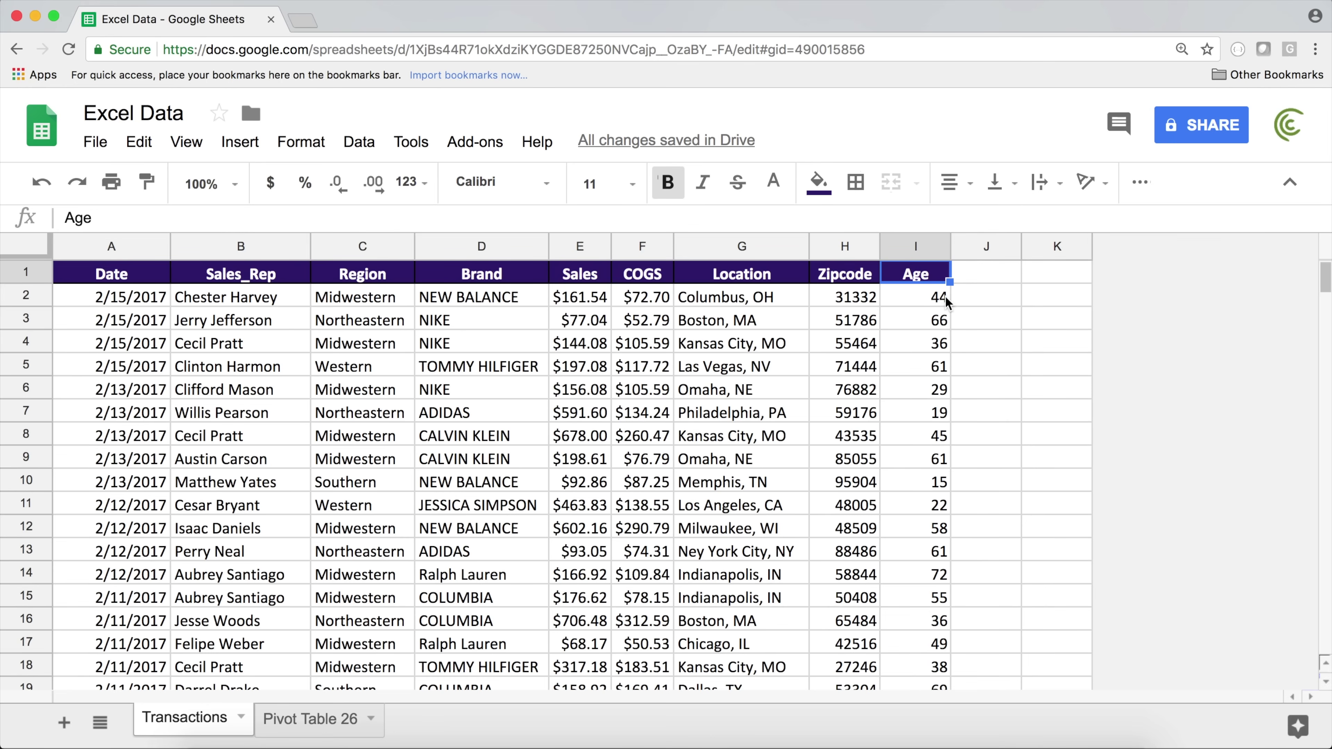
click(922, 345)
click(505, 273)
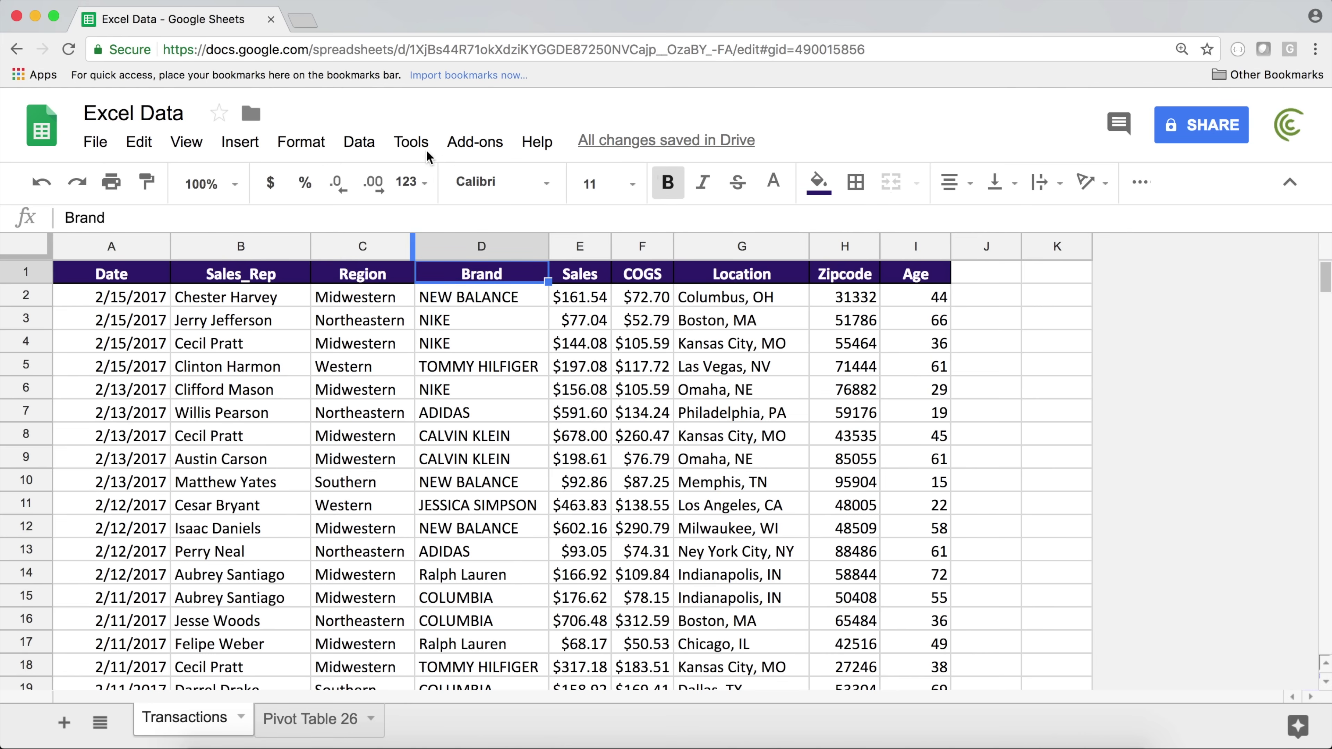
click(359, 141)
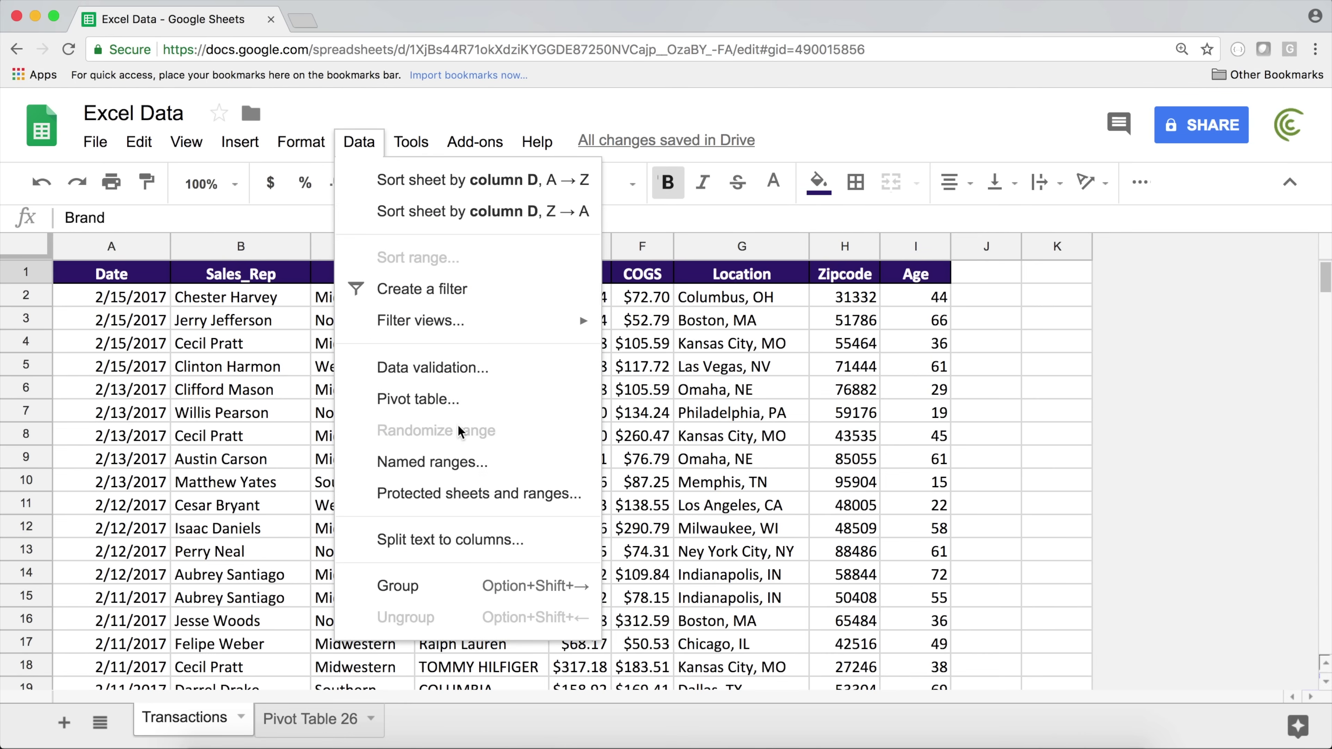
click(436, 399)
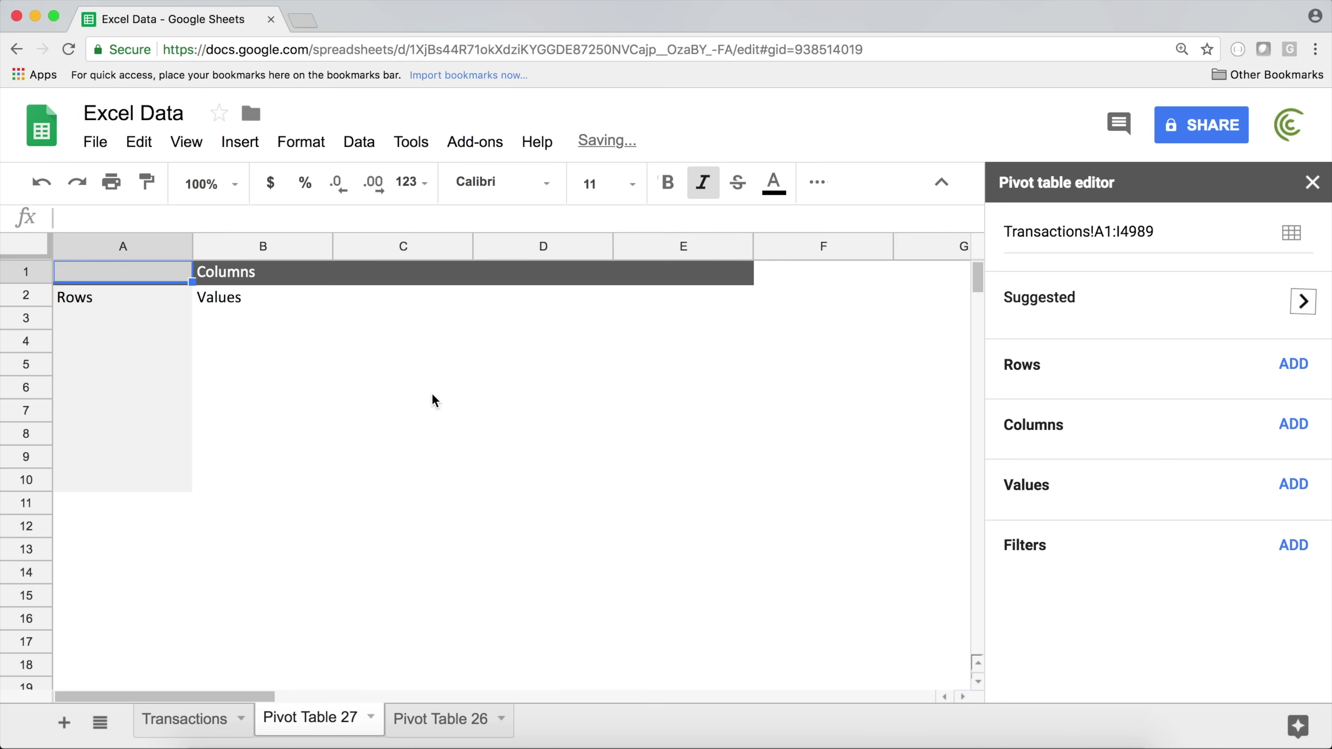
Add Age as the row field and SUM of Sales as the value, starting with age 8 at $491.95
click(1276, 493)
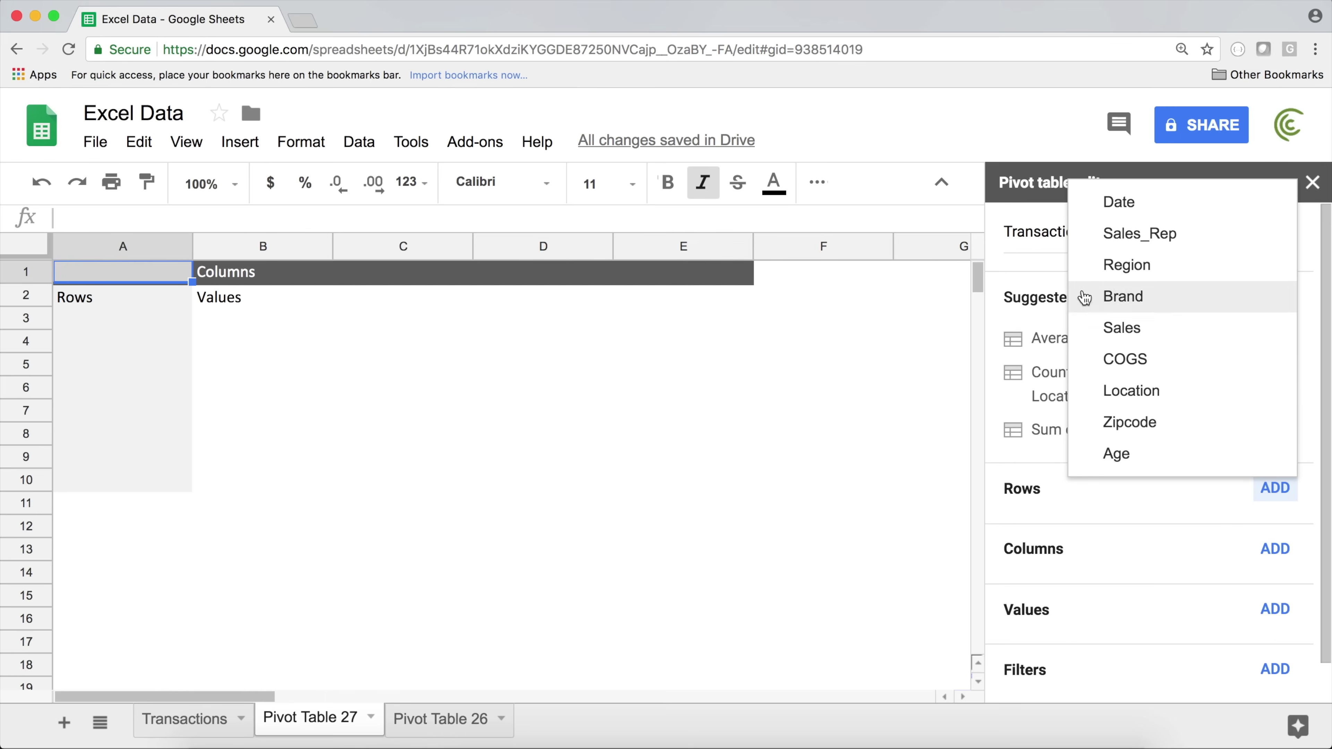
click(1135, 453)
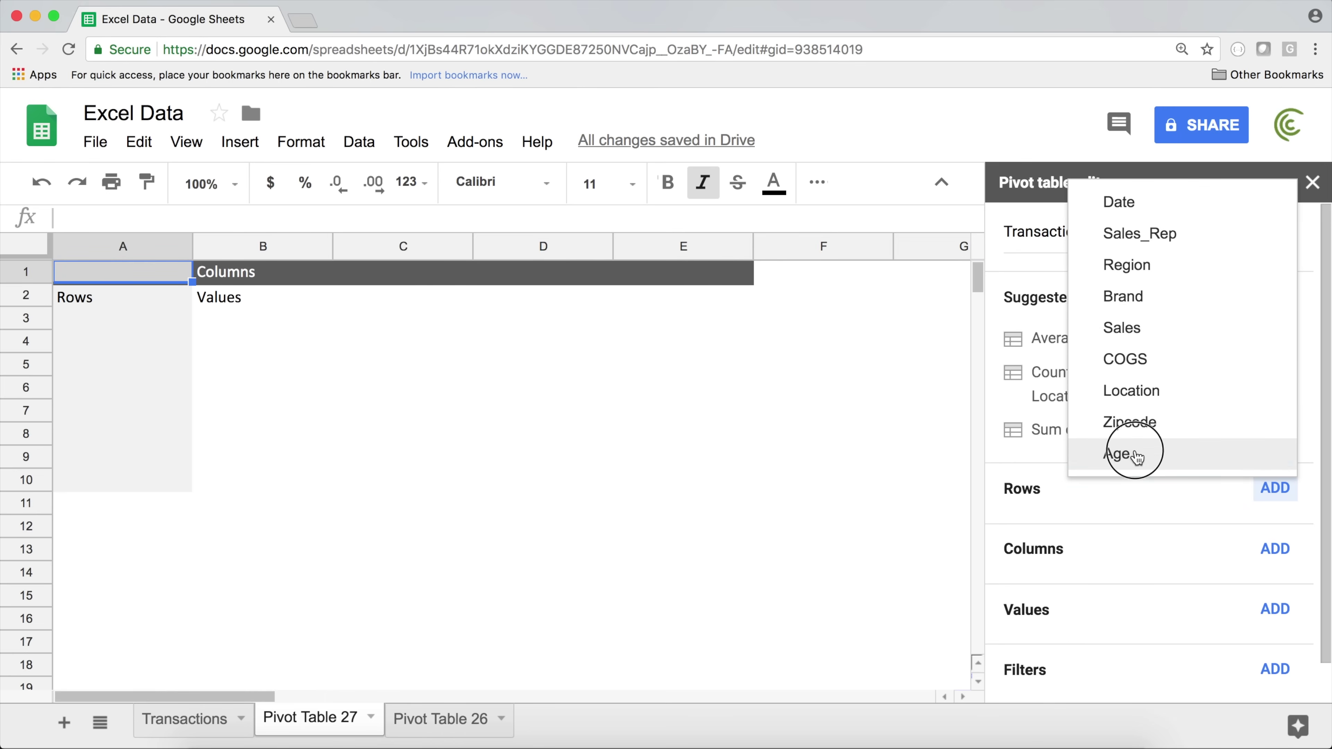
click(1274, 635)
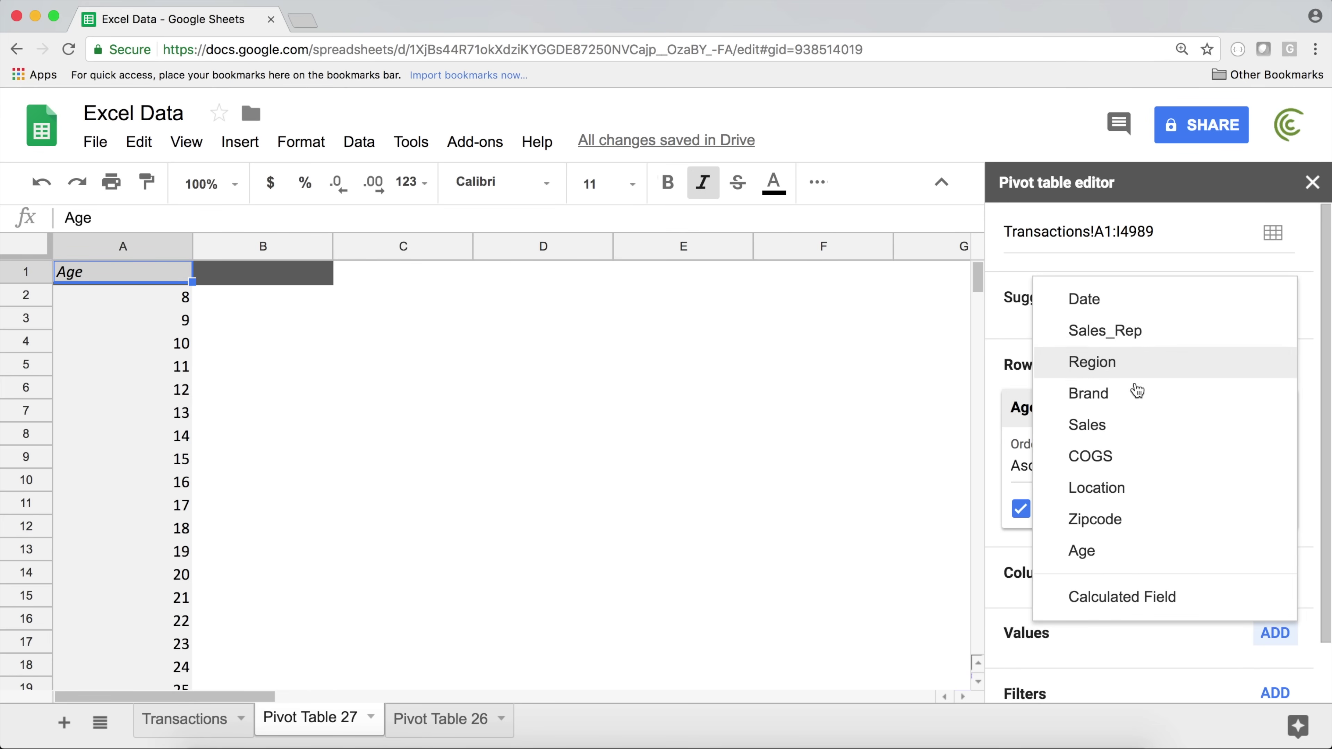
click(1142, 424)
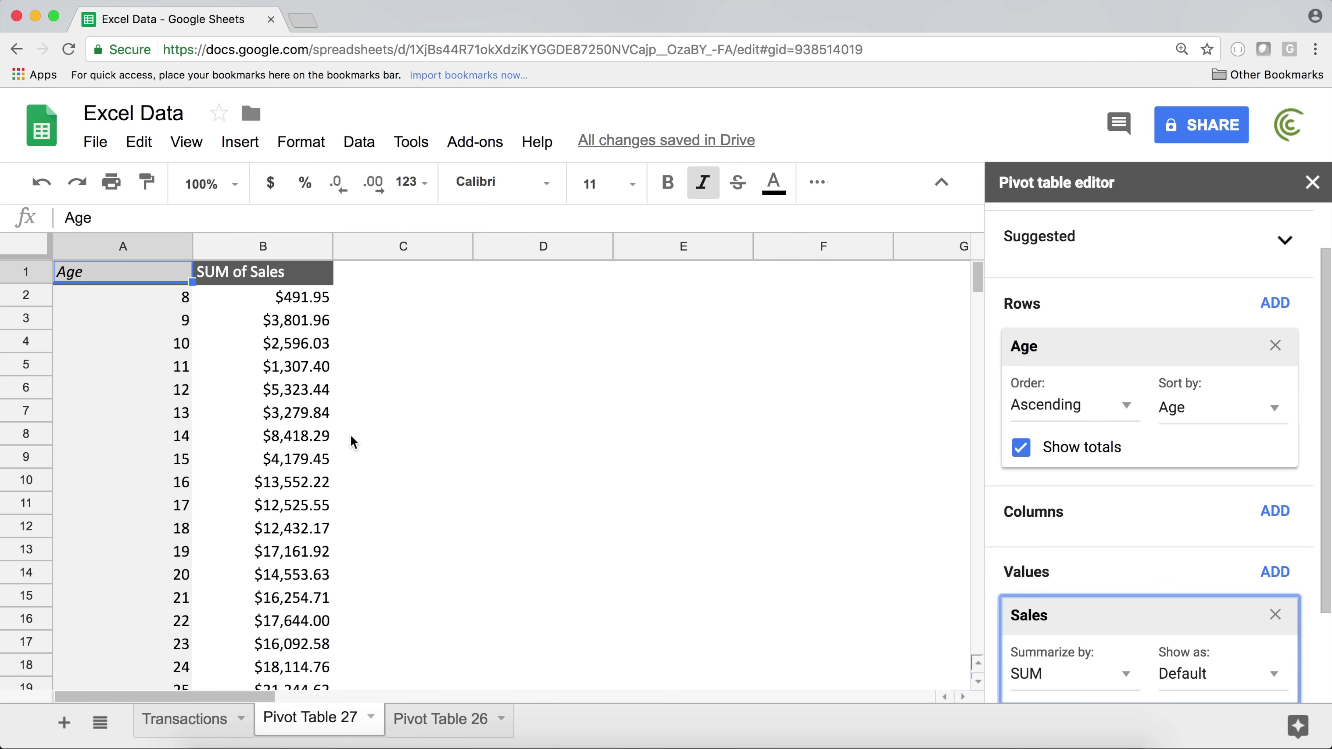
click(158, 346)
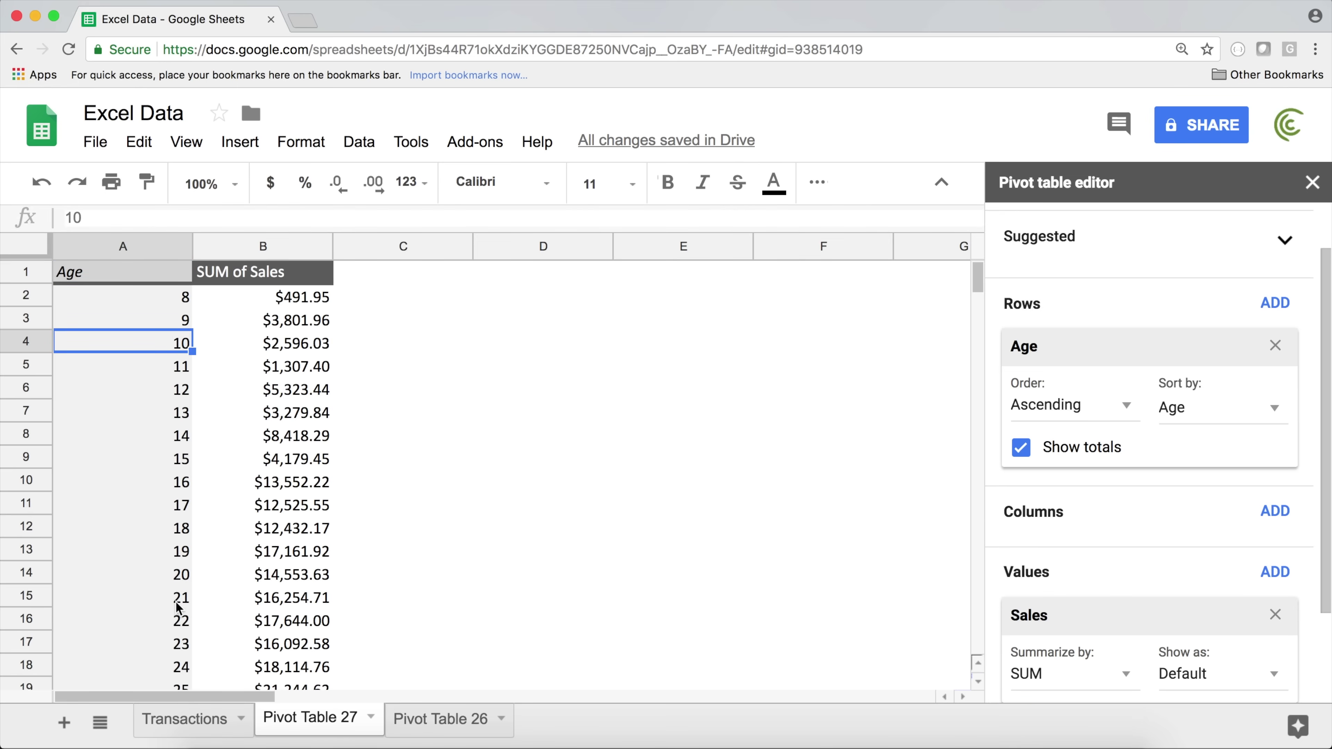
Create a pivot group rule bucketing the ages into 5-year intervals
right_click(126, 349)
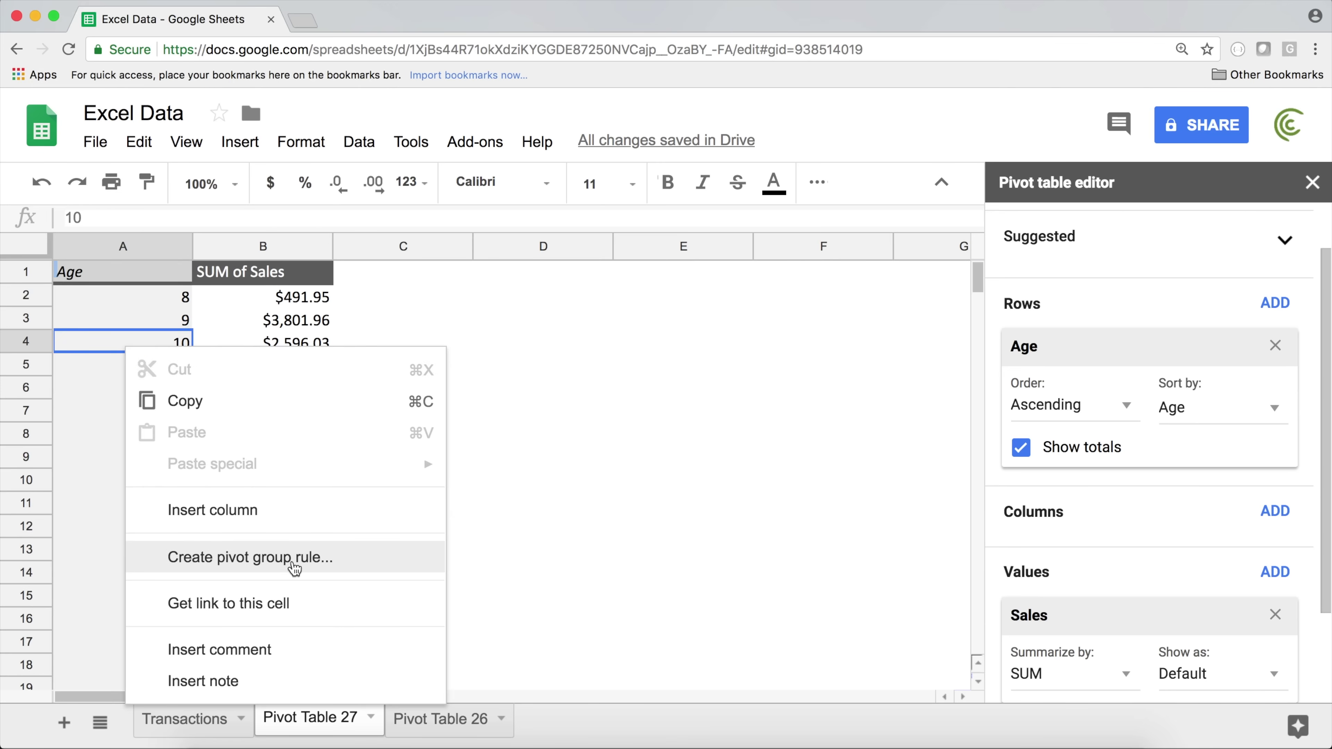
click(310, 557)
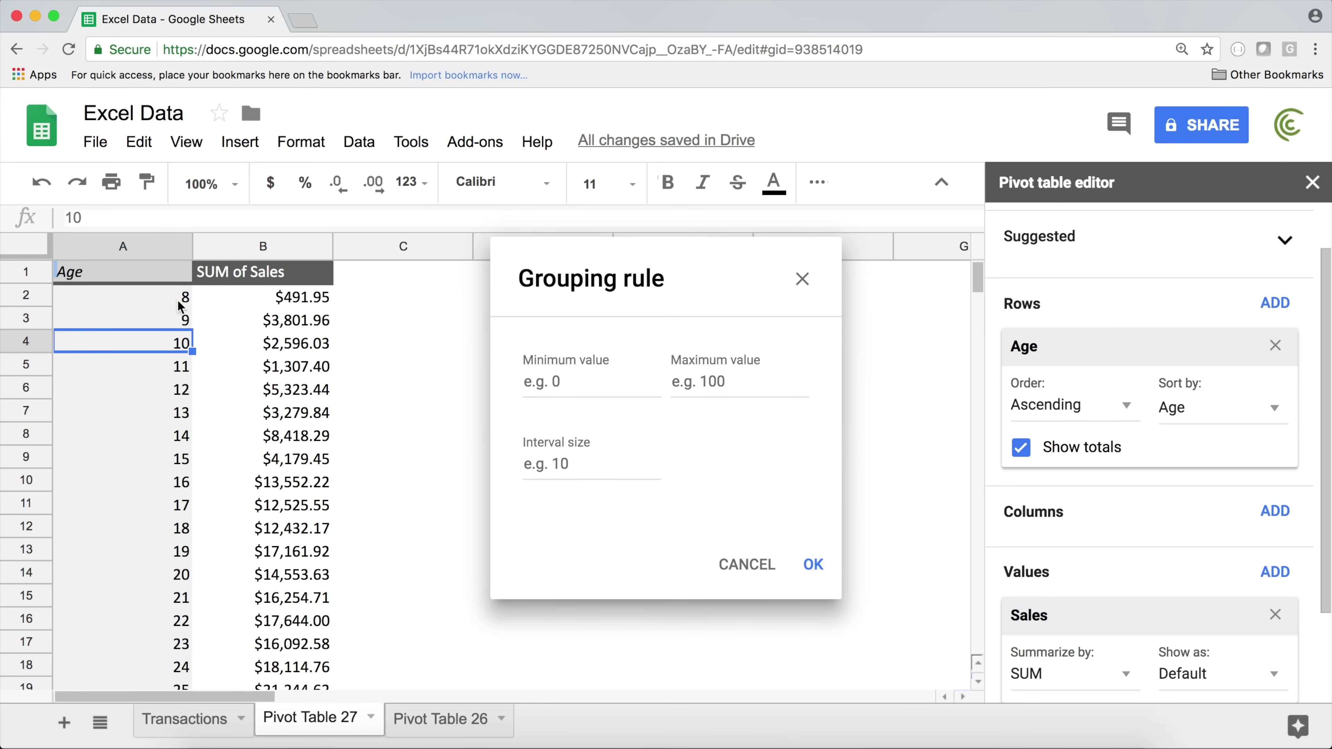
click(566, 469)
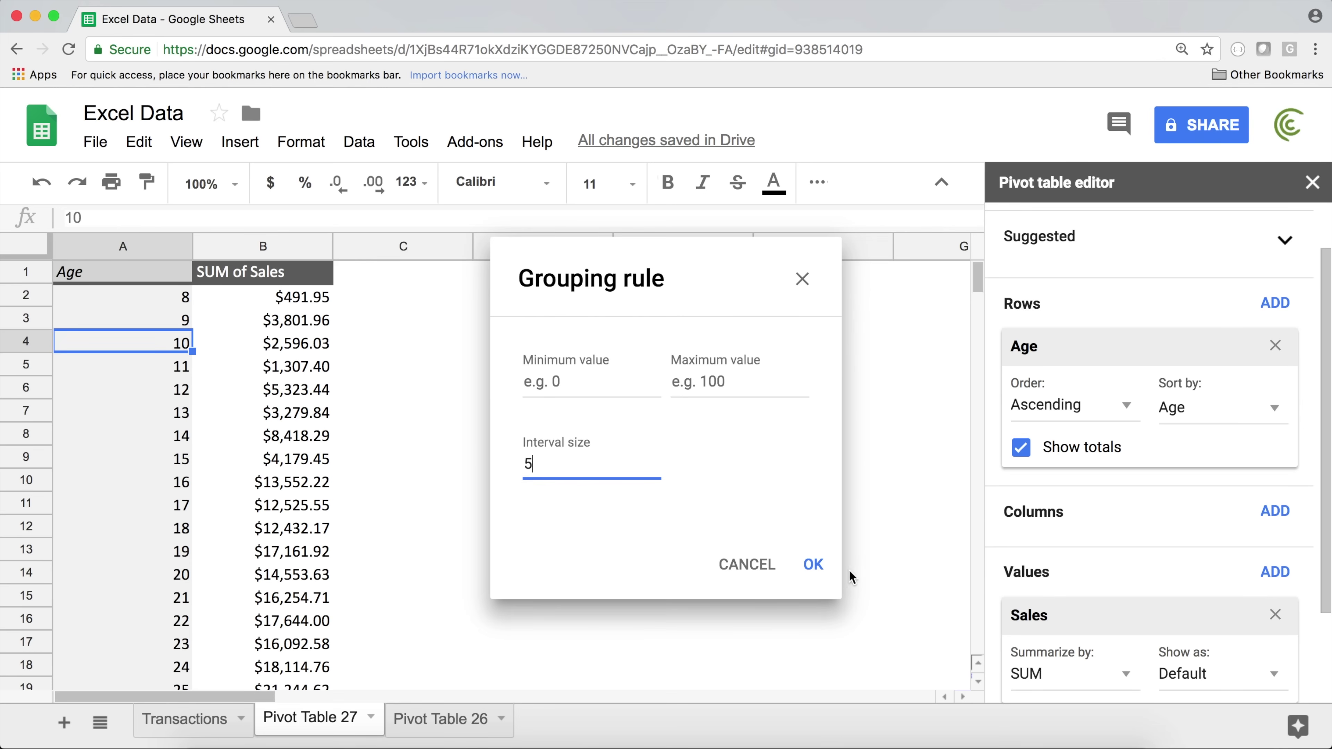
click(813, 565)
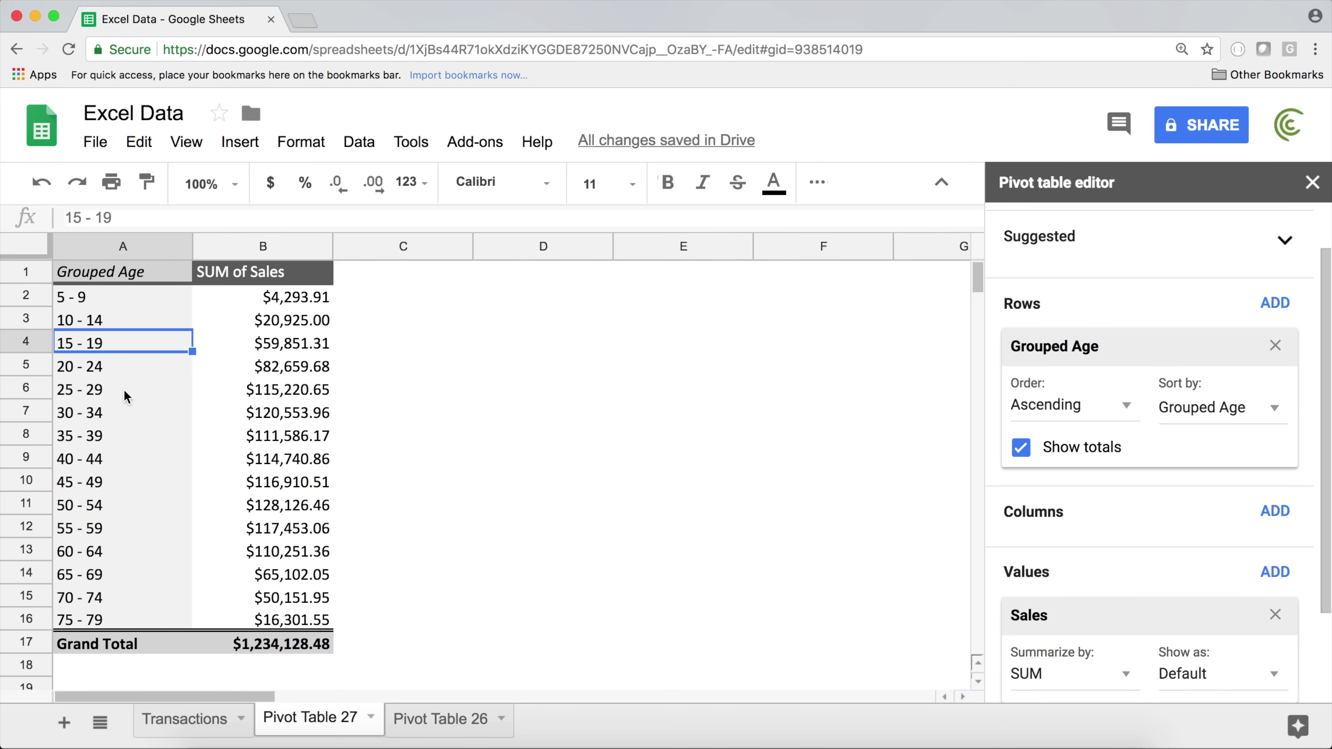
Change the age grouping interval to 10, giving bands 0 - 9 through 70 - 79
right_click(93, 348)
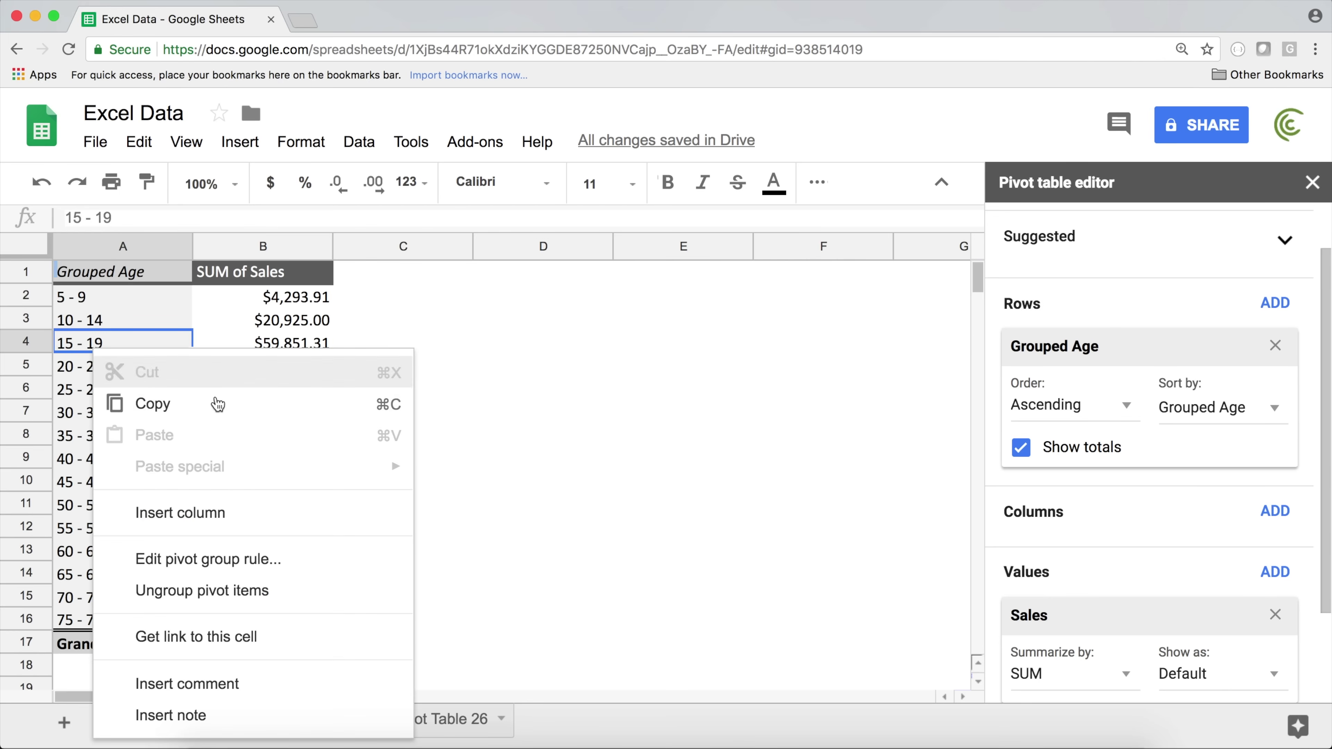
click(236, 561)
double_click(528, 461)
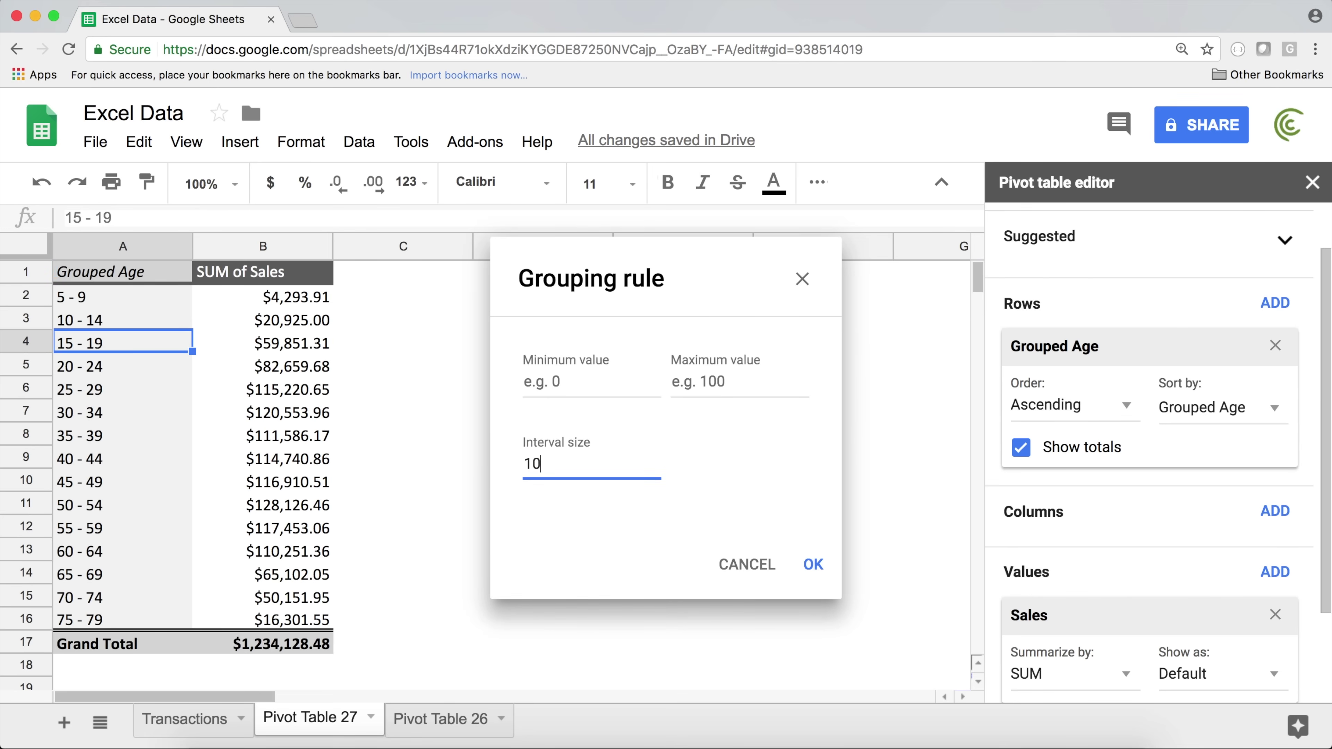
click(813, 565)
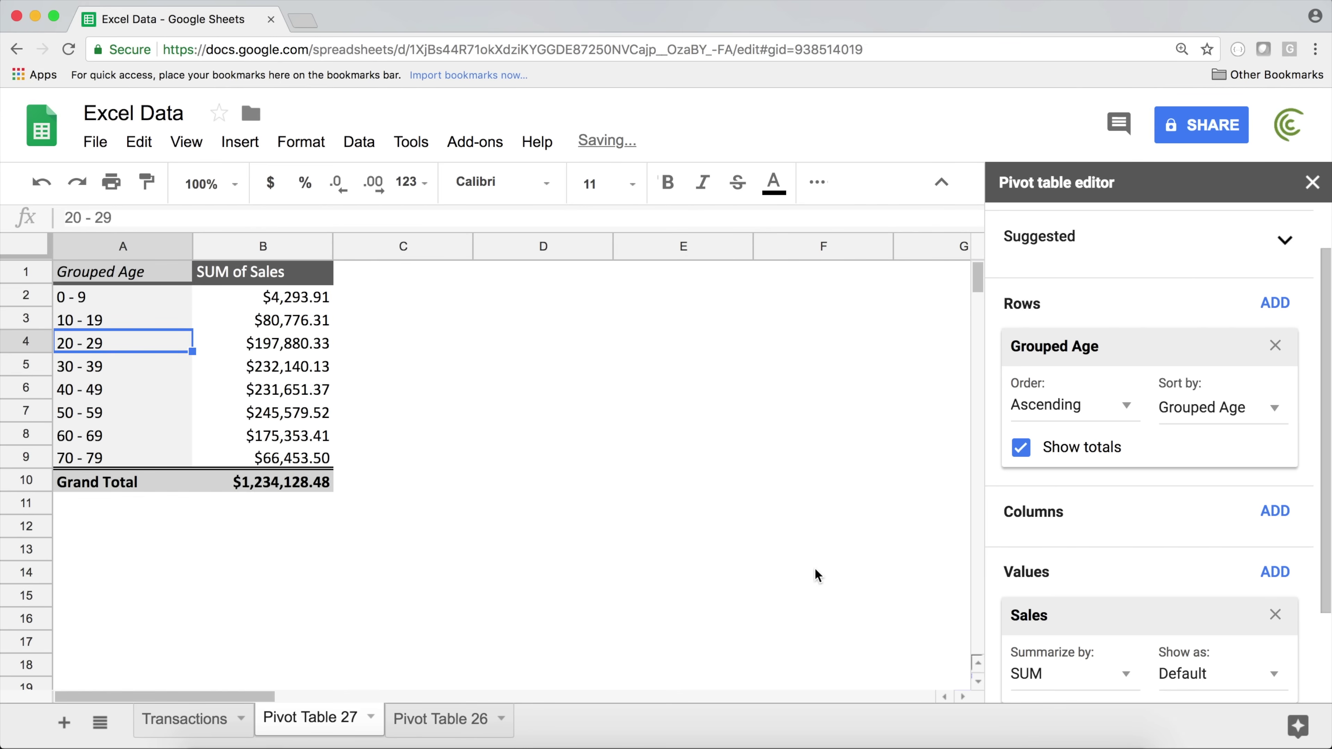
click(72, 300)
click(73, 326)
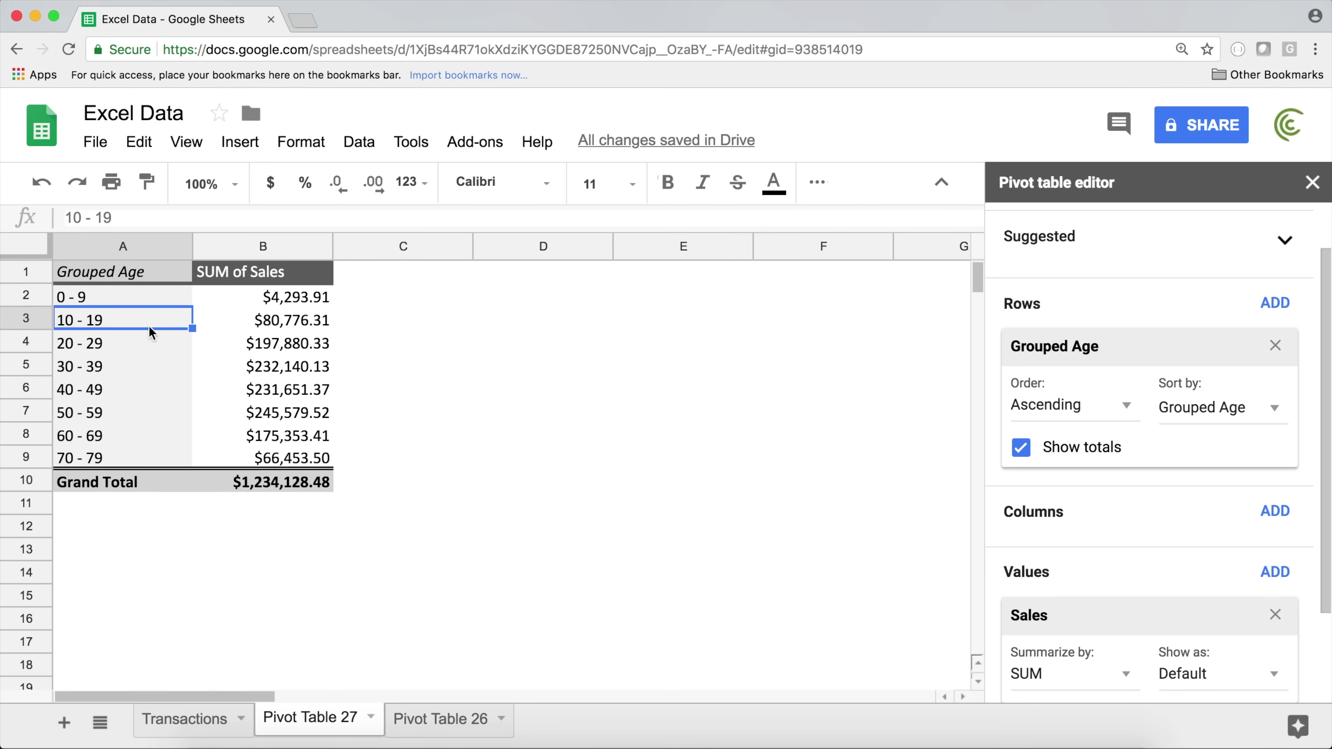
Set the age grouping minimum to 18, producing < 18 ($55,476.13) and 18 - 27 onward, then total the sales
click(66, 344)
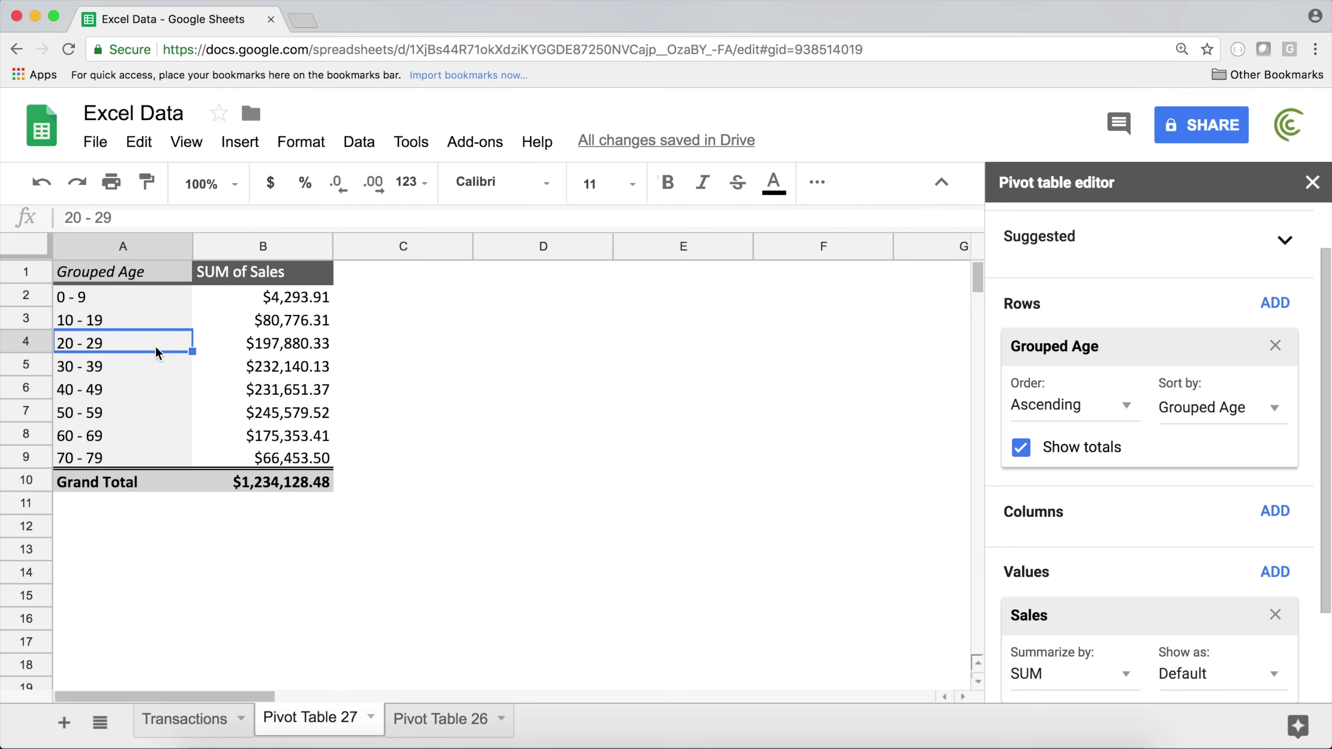
click(68, 369)
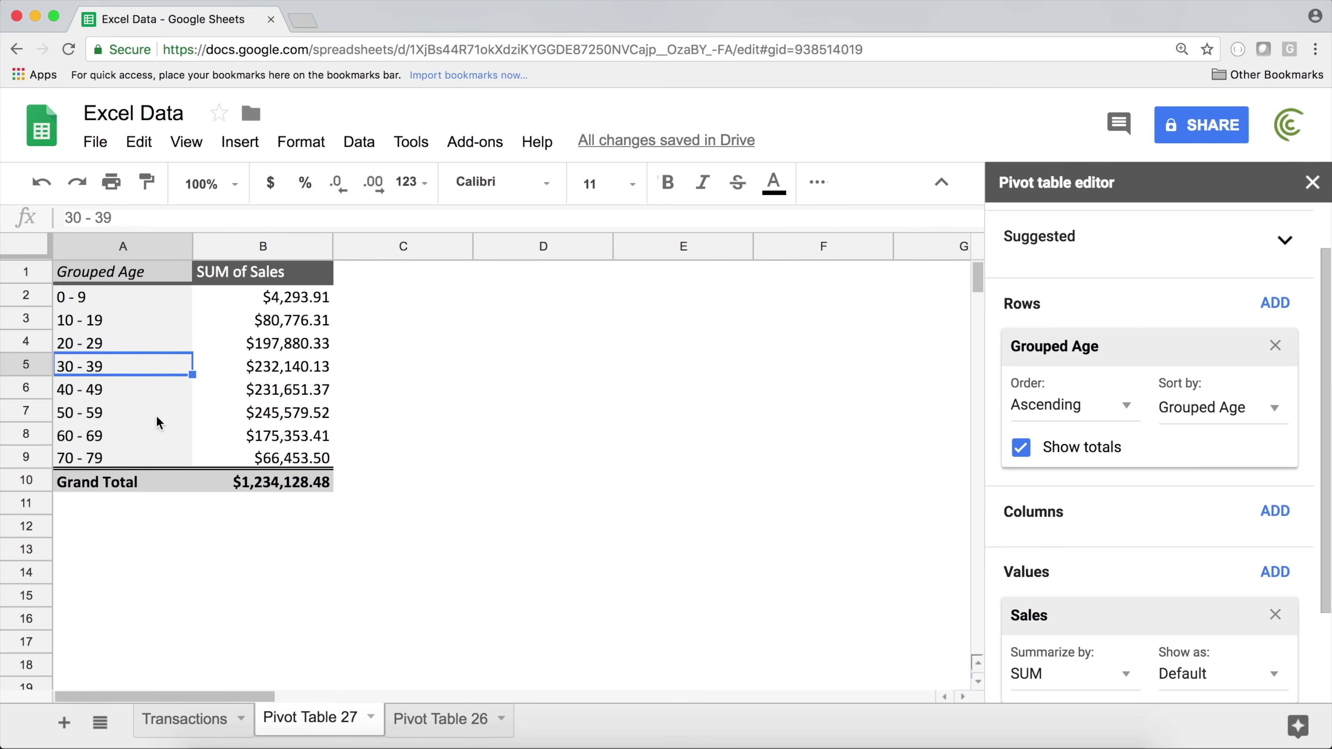
key(Up)
key(Up)
key(Up)
right_click(124, 299)
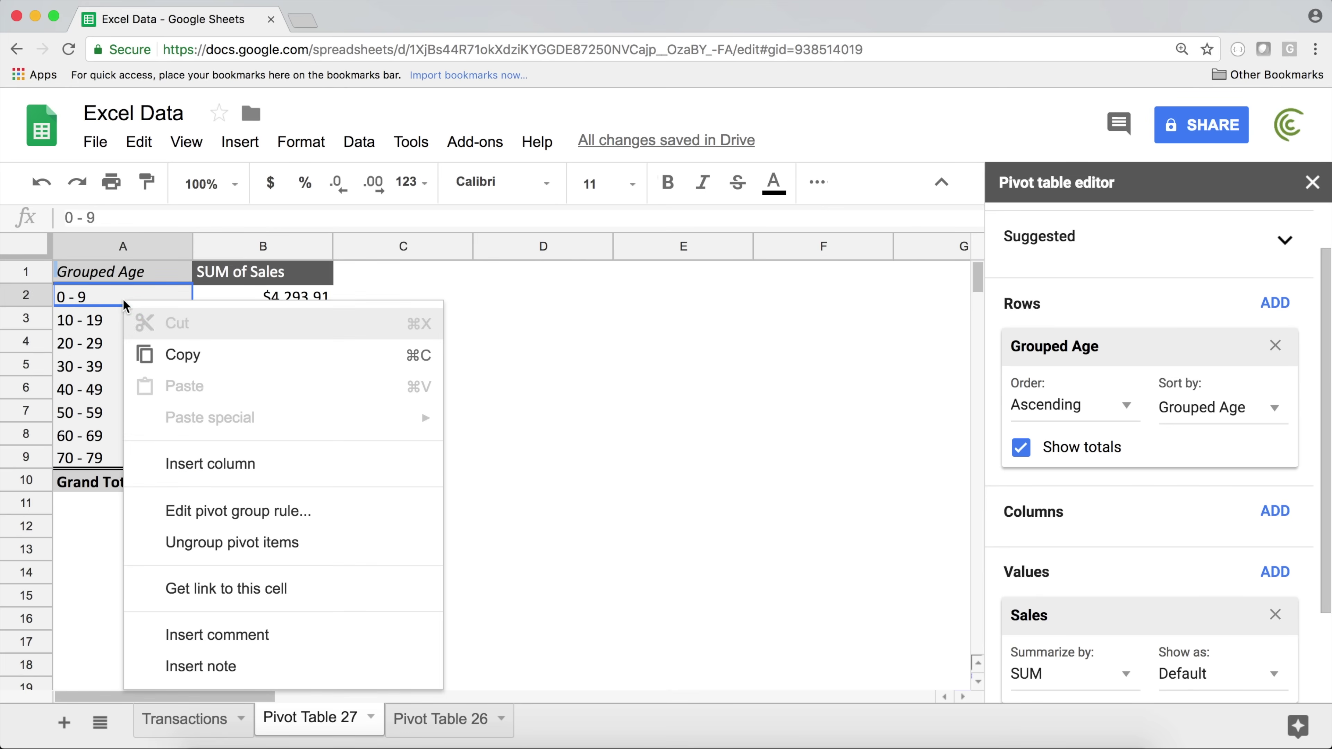
click(276, 511)
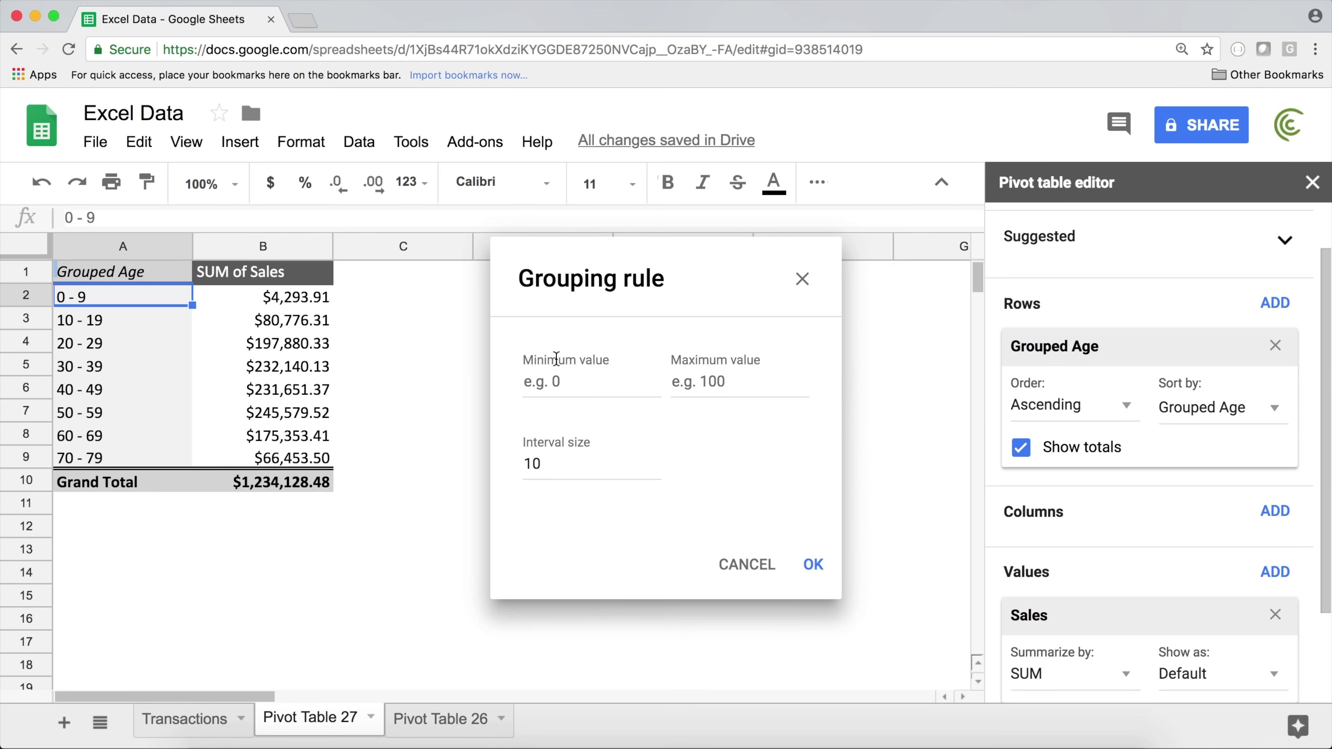
click(556, 381)
text(18)
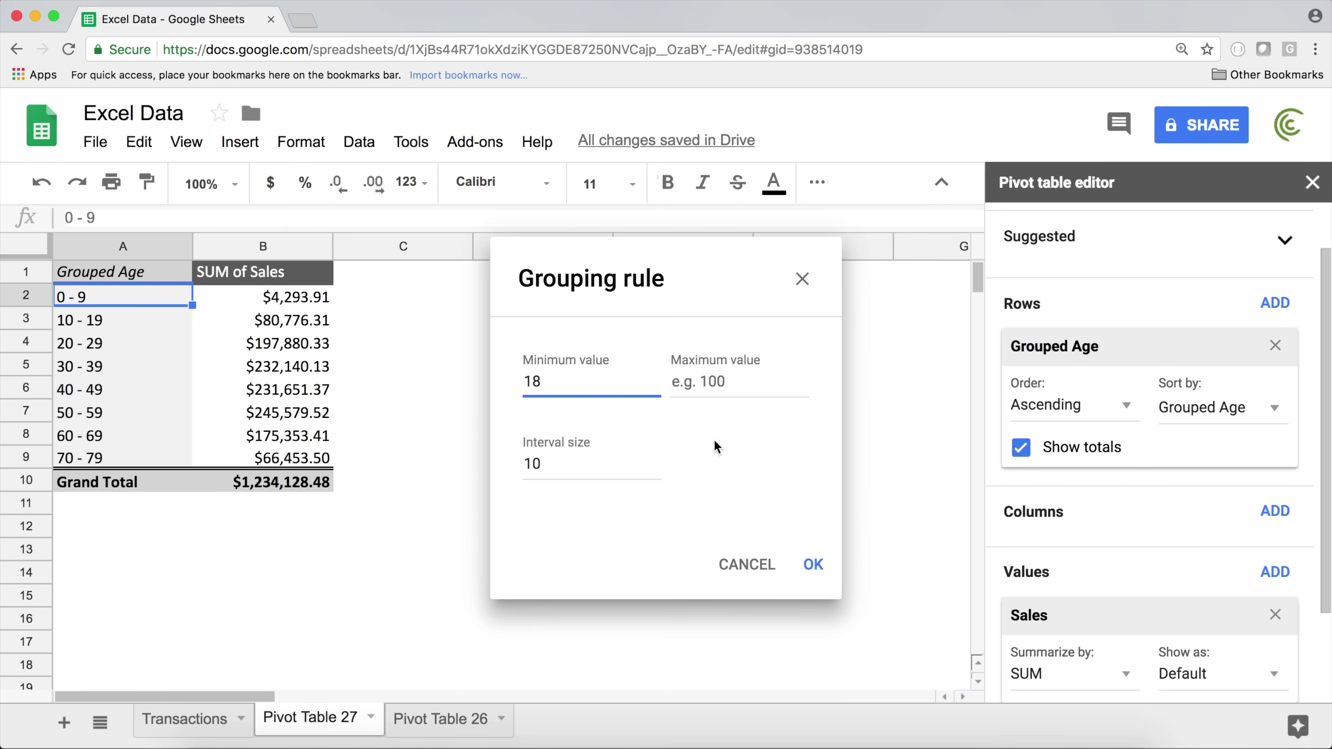
drag(544, 378, 512, 379)
click(615, 468)
click(818, 564)
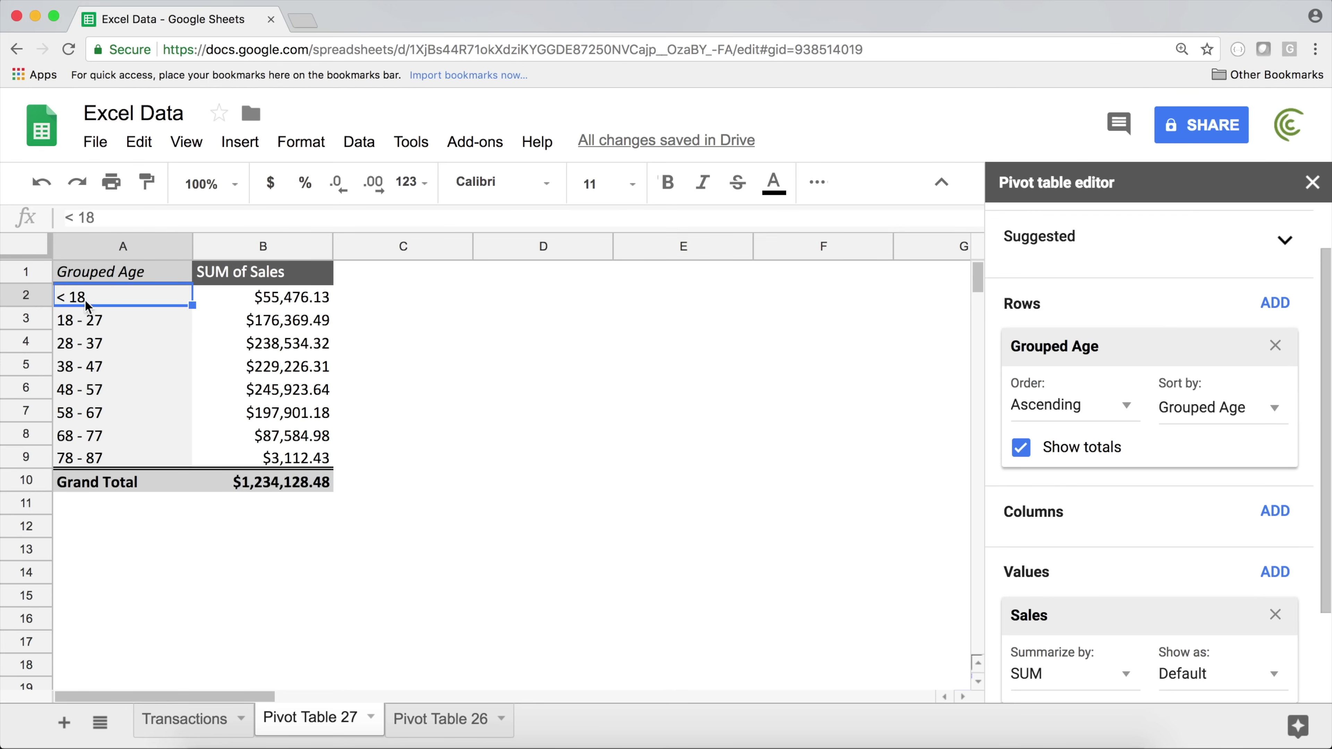
click(297, 302)
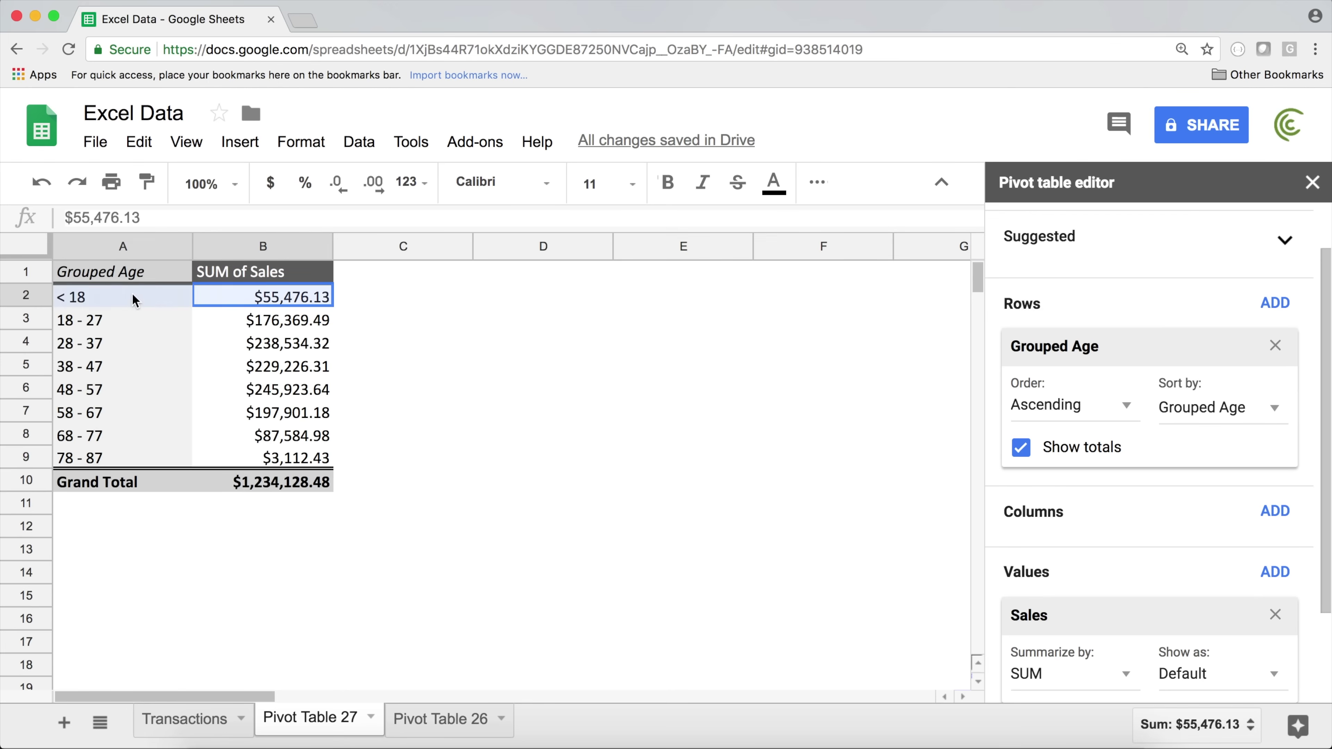
drag(168, 315, 271, 460)
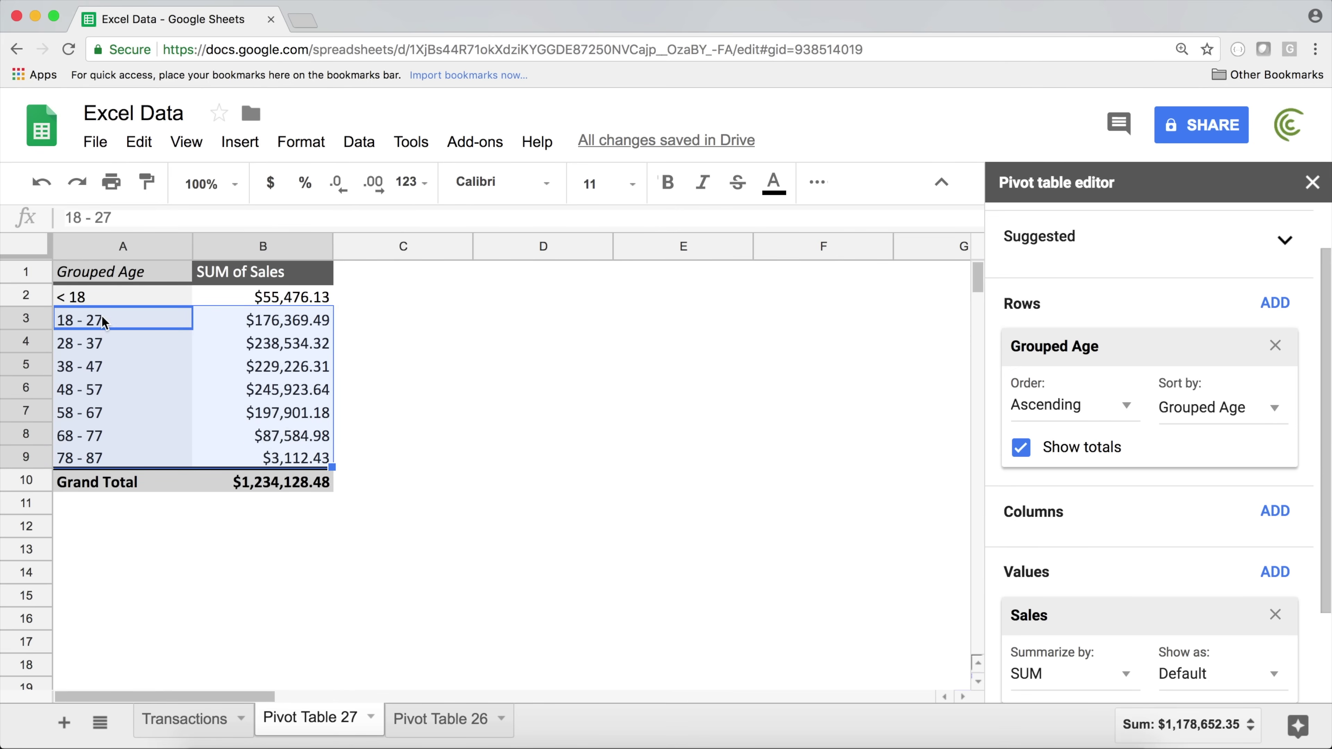
Change the age grouping minimum value from 18 to 20
right_click(101, 318)
click(263, 528)
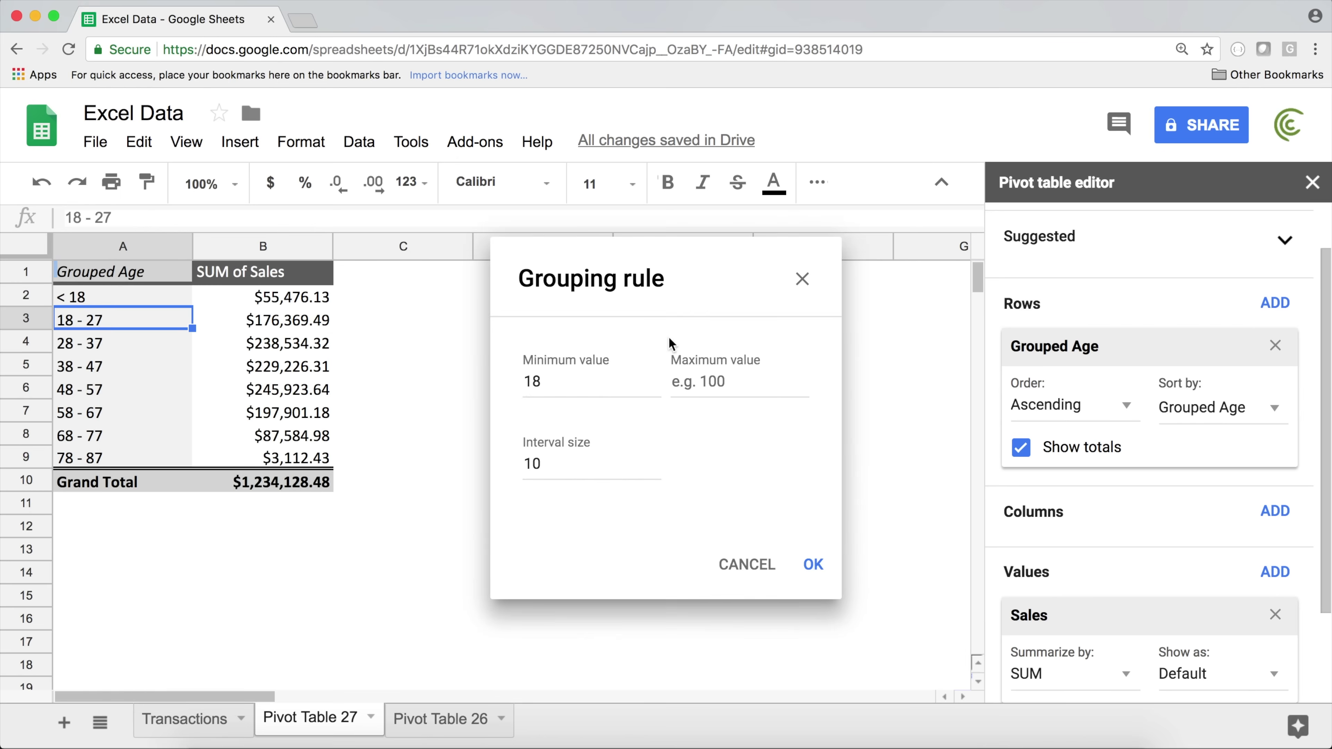
drag(578, 382, 465, 367)
text(20)
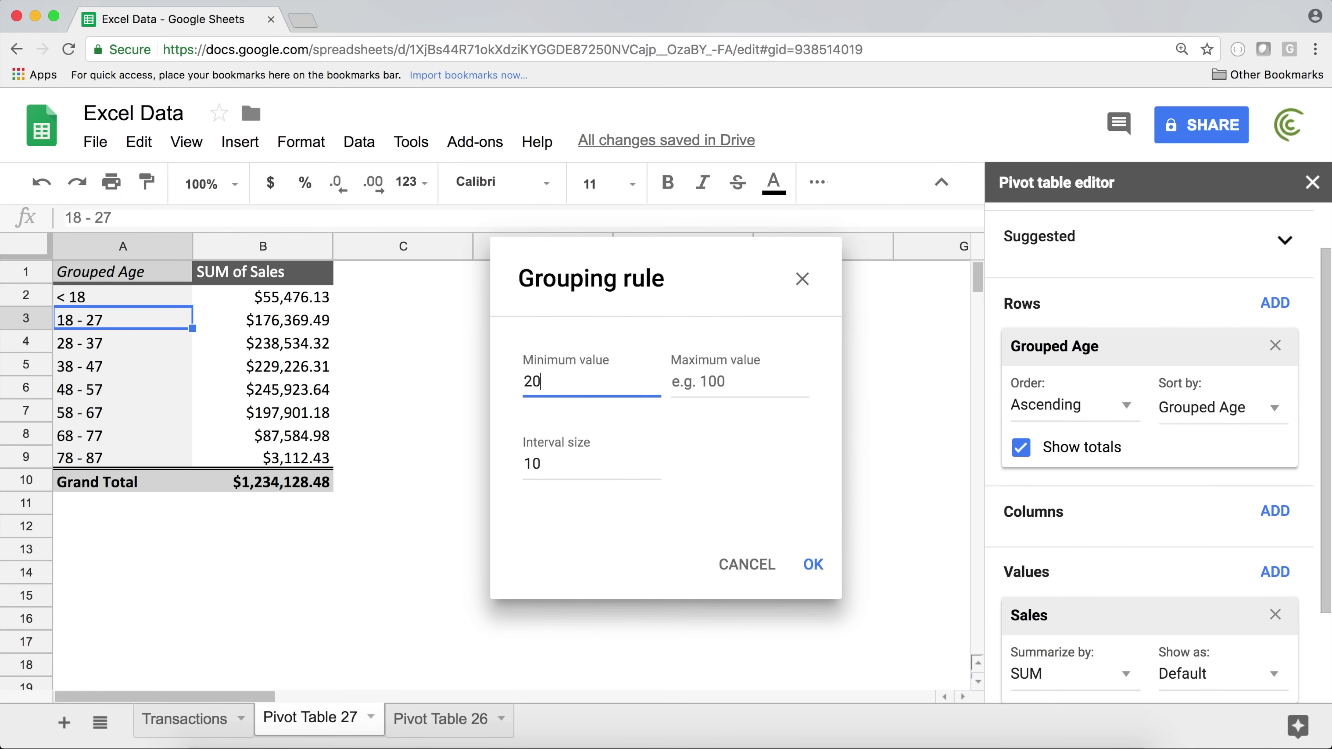
click(814, 566)
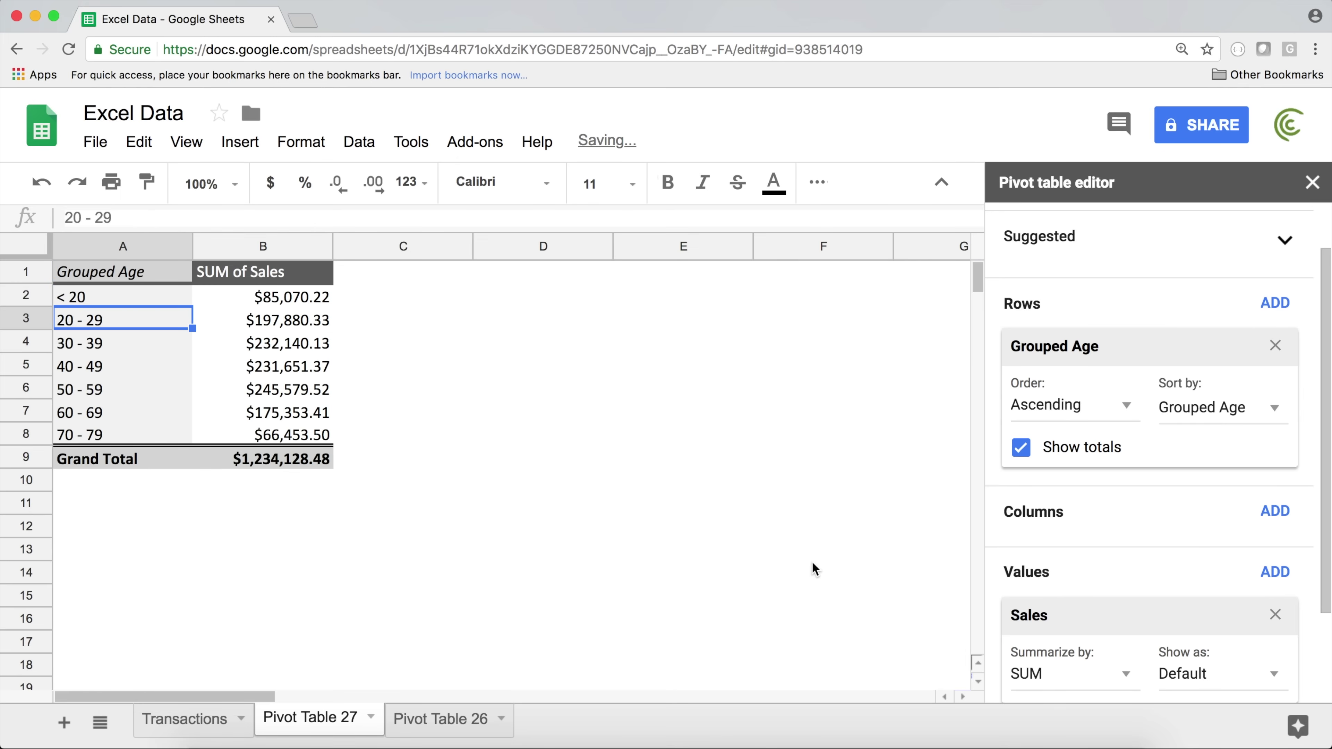
Change the age interval size from 10 to 5, giving < 20 then 20 - 24 through 75 - 79
right_click(121, 324)
click(309, 535)
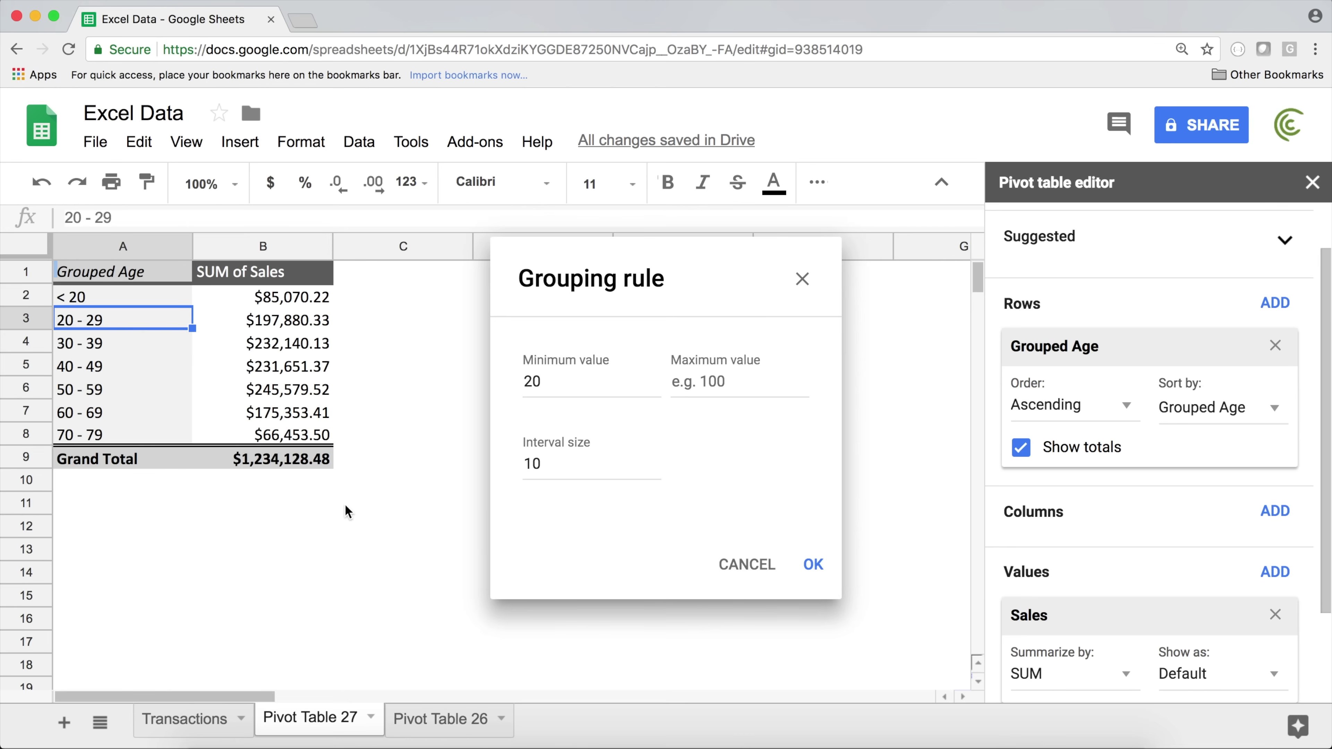
click(531, 464)
key(BackSpace)
key(BackSpace)
text(5)
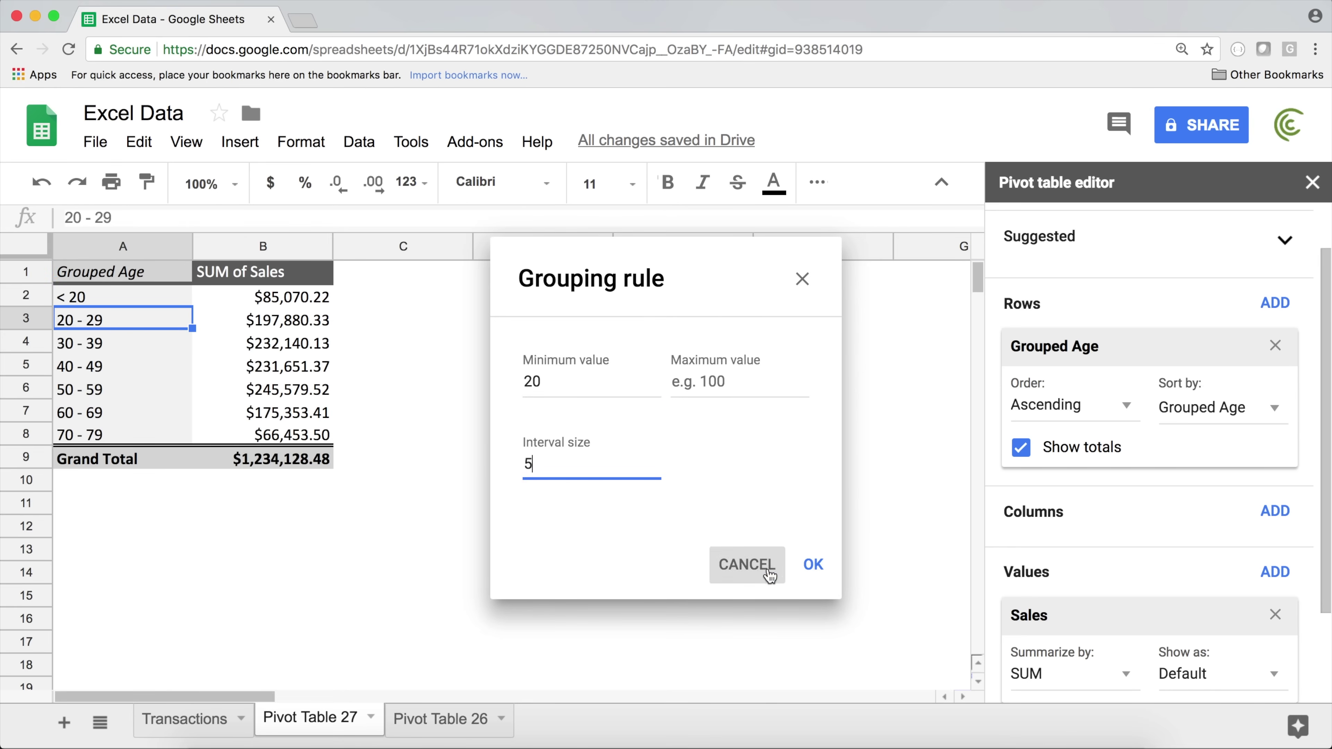
click(813, 566)
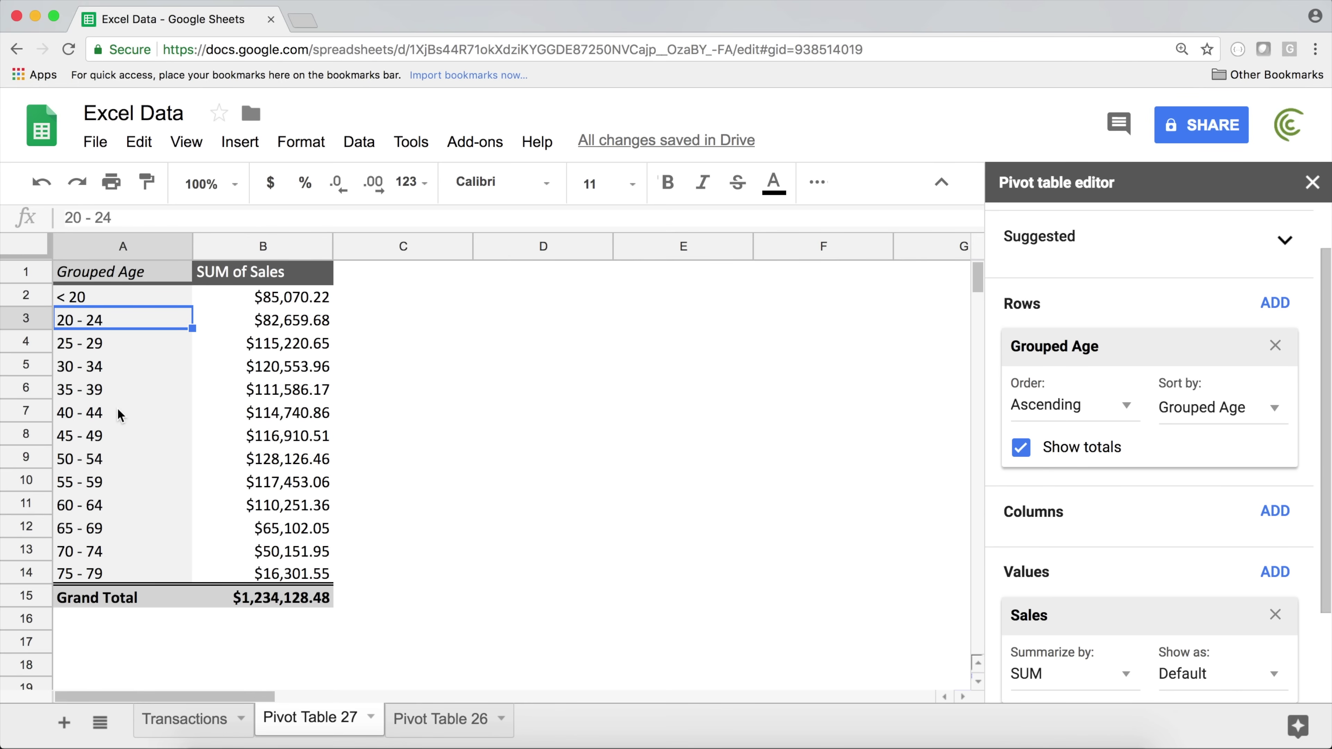
click(112, 366)
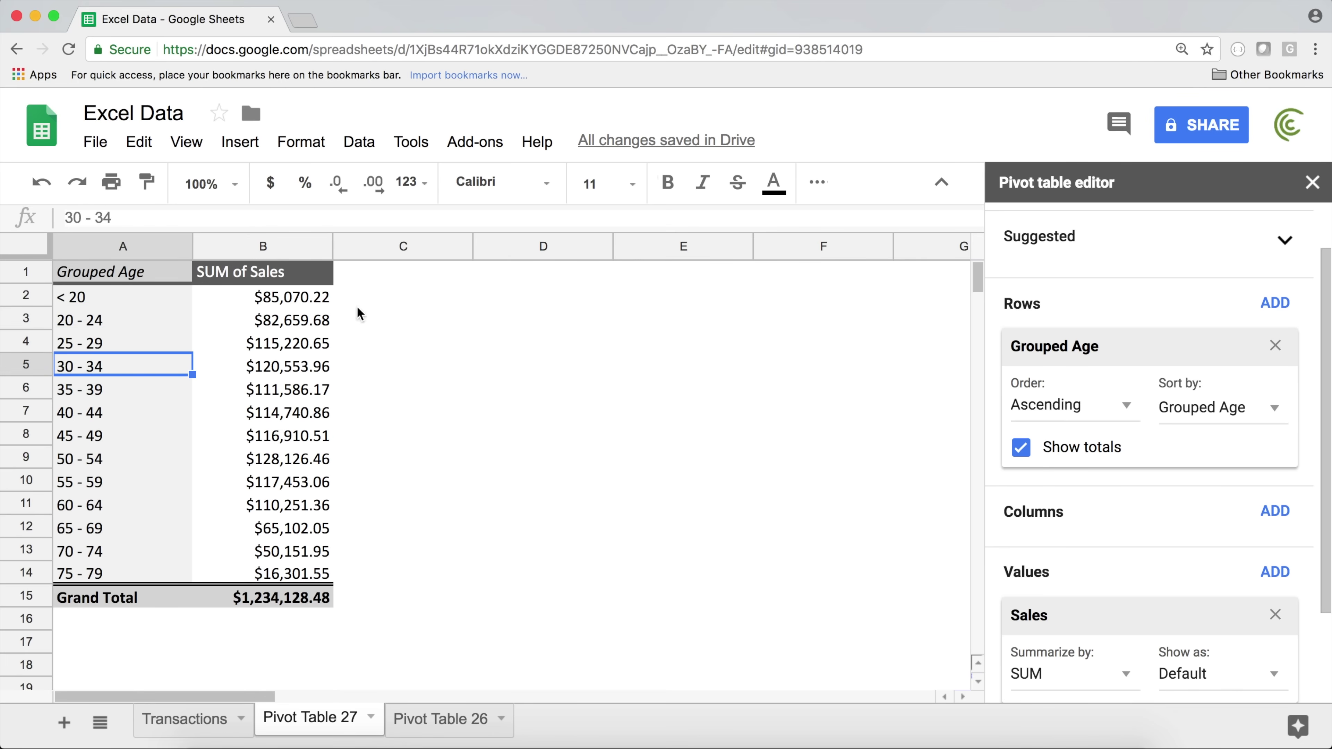
Replace the Grouped Age row field with Sales in the pivot rows
scroll(1100, 494, down, 1)
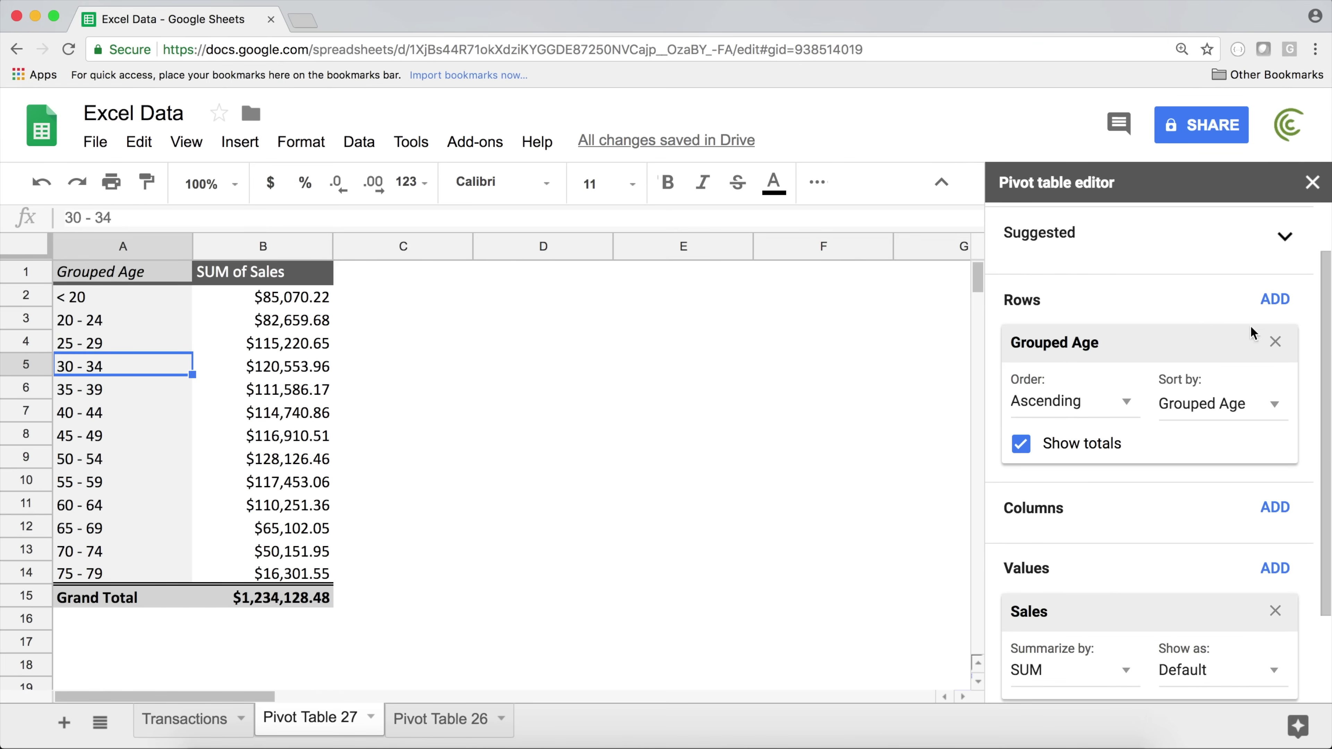
click(1275, 343)
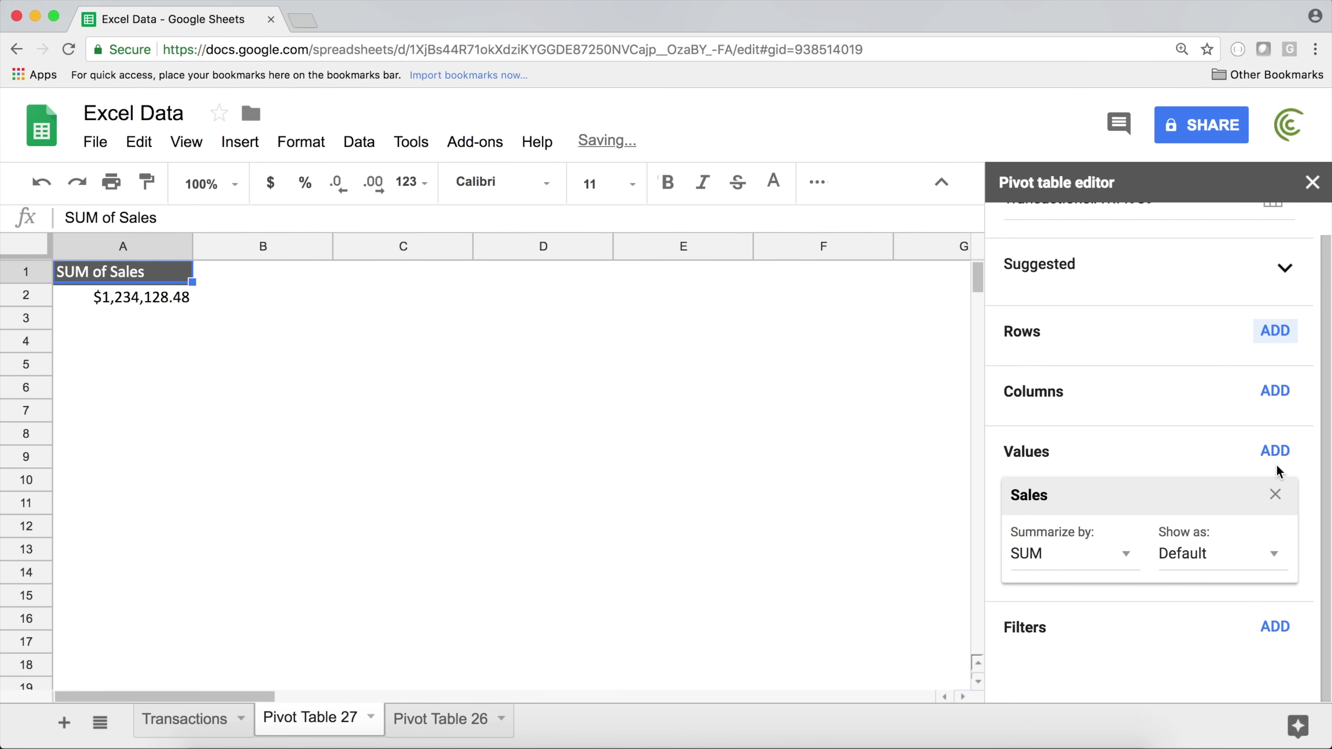
click(1274, 332)
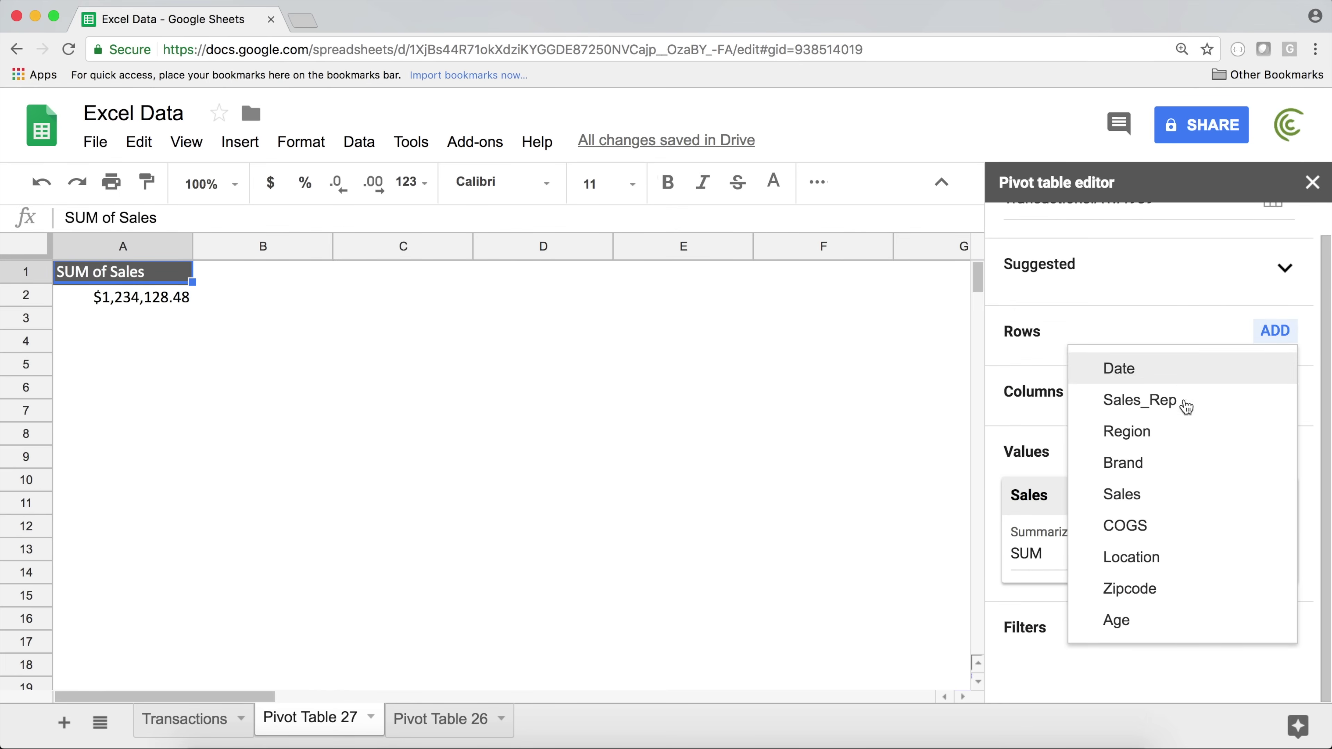
click(1149, 496)
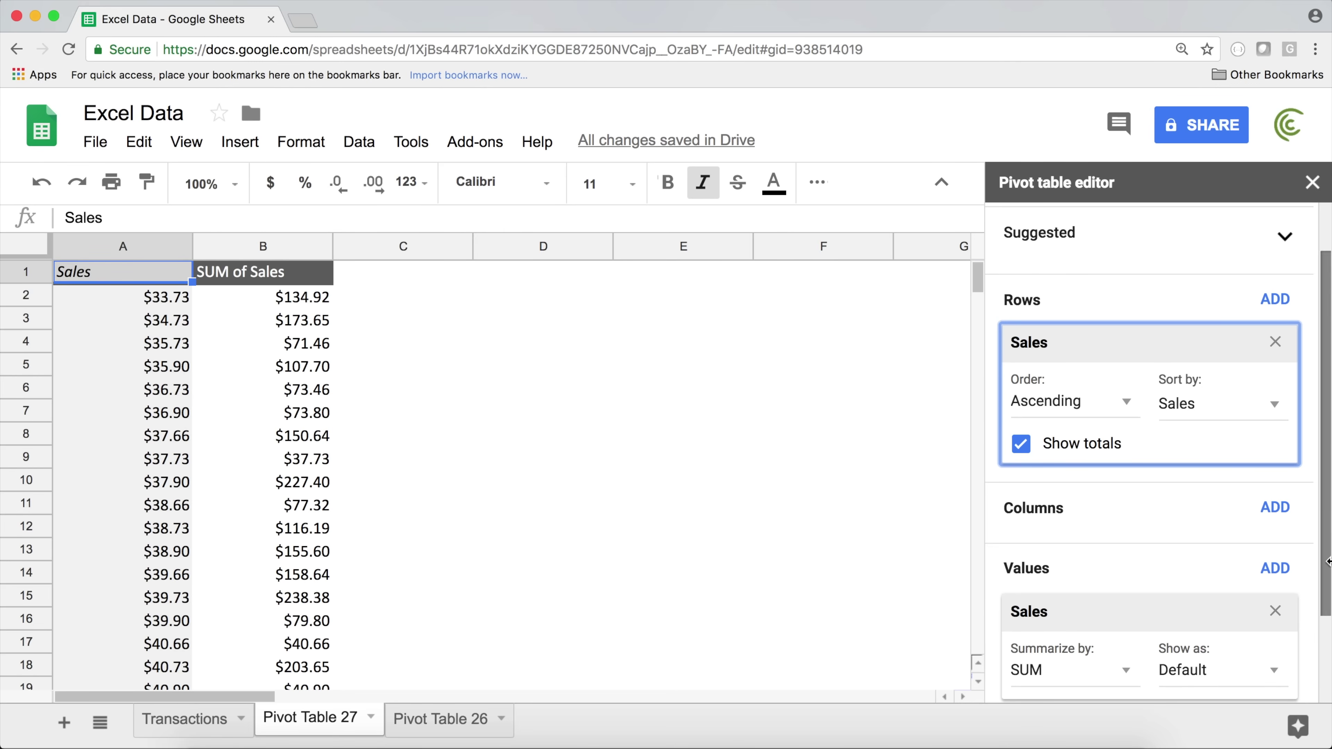
Group the Sales rows into $100 intervals, $0.00 - $100.00 through $700.00 - $800.00
click(134, 354)
right_click(134, 354)
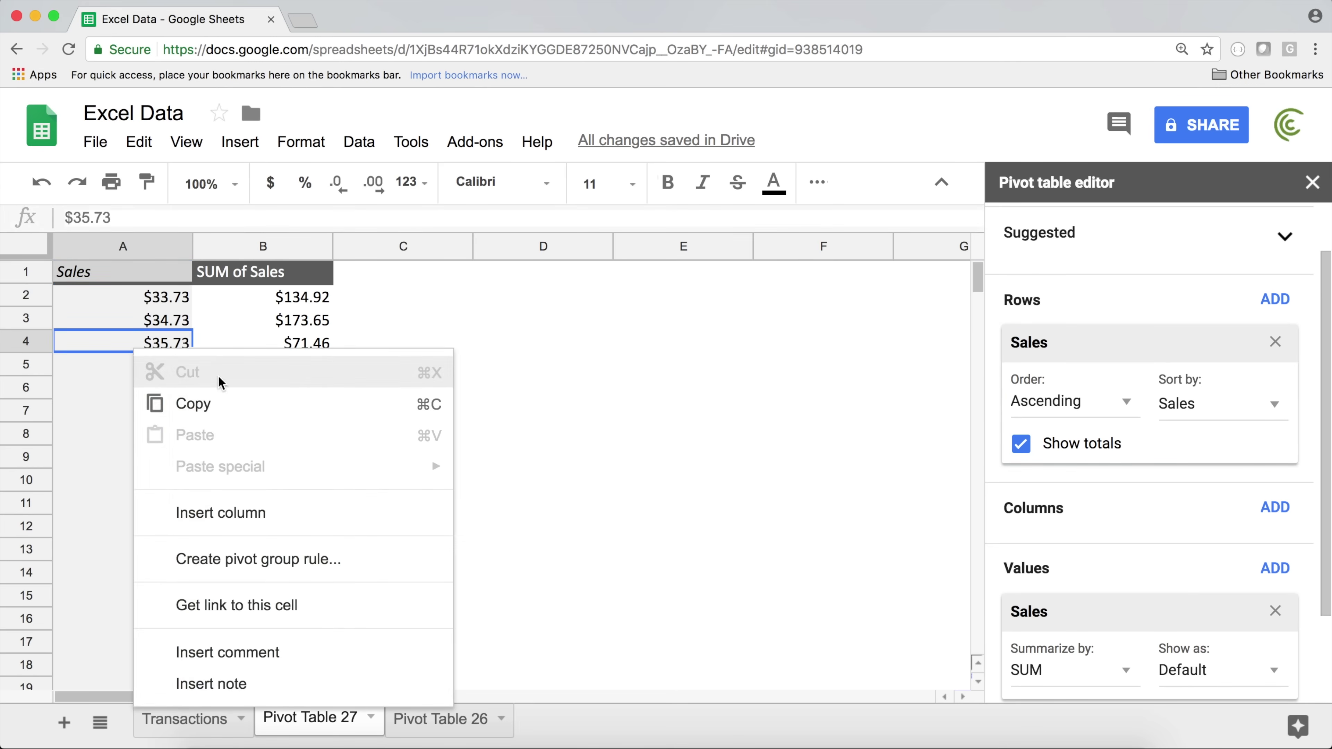
click(259, 577)
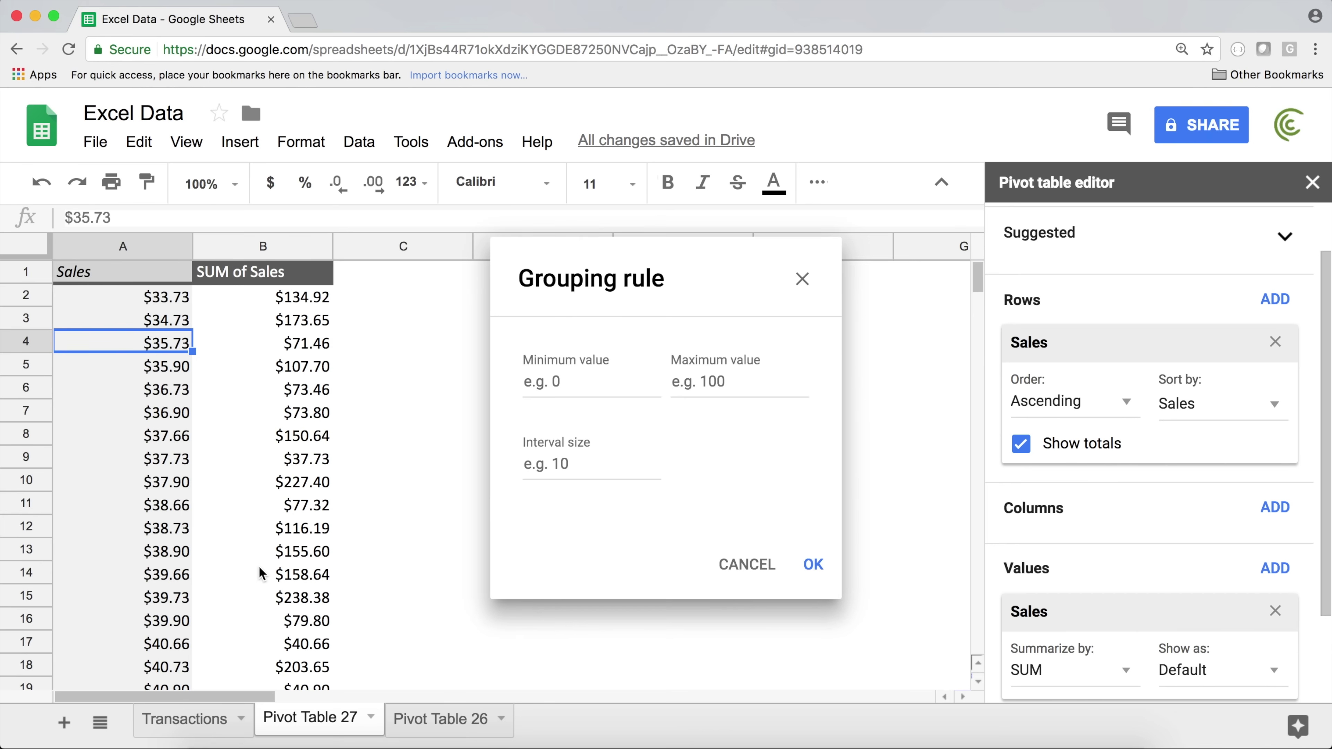
click(580, 464)
text(100)
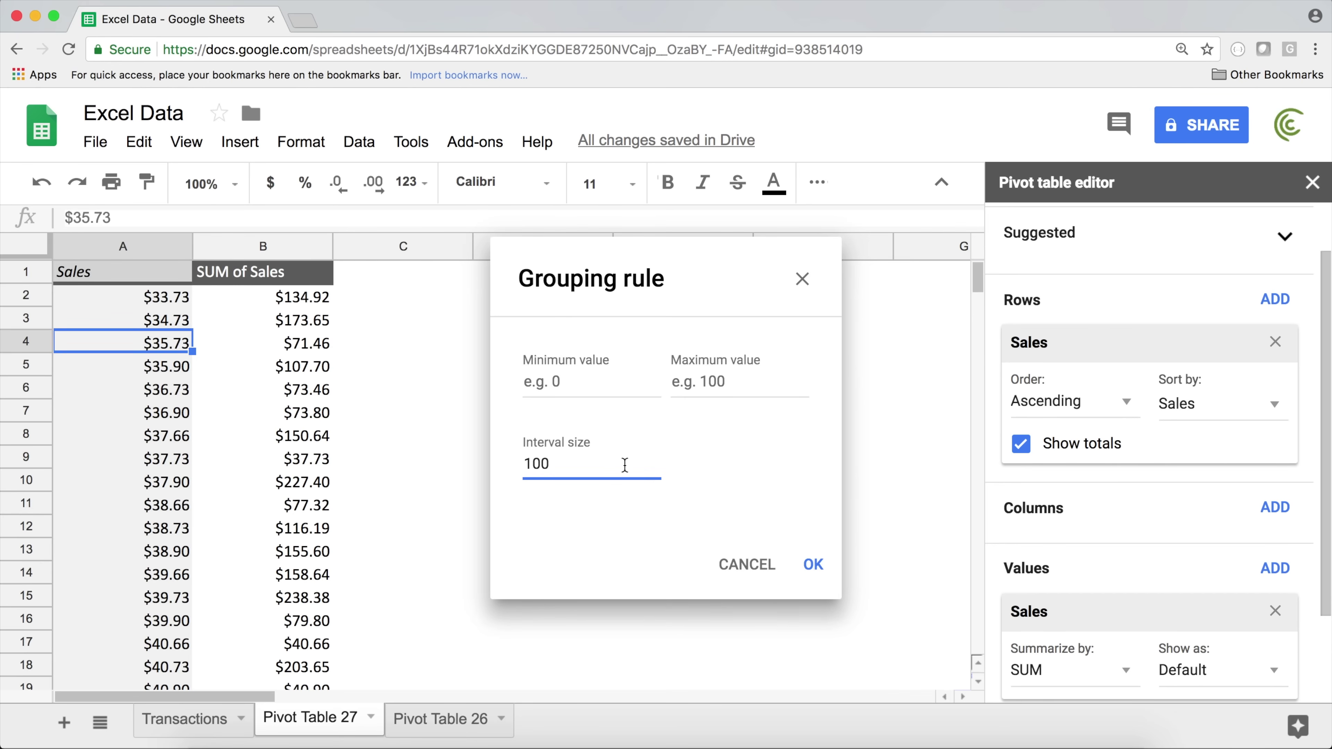
click(809, 568)
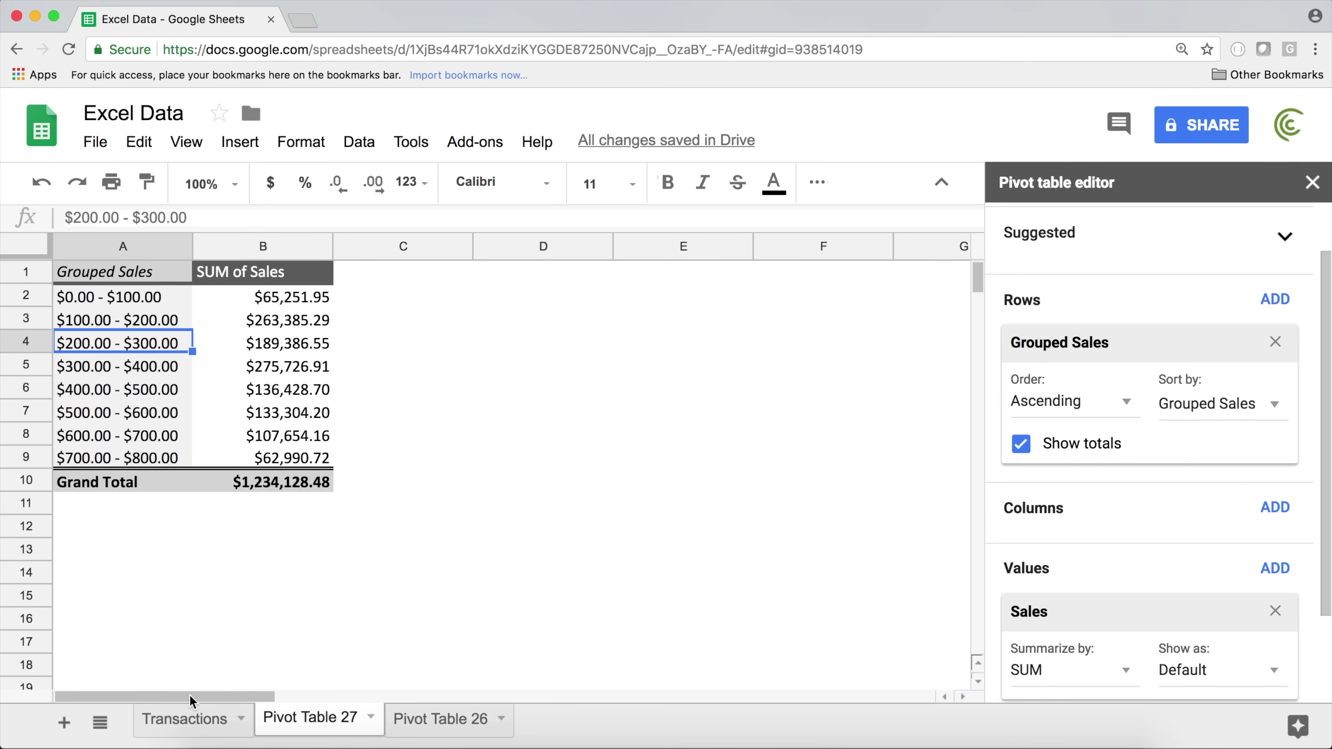
click(192, 719)
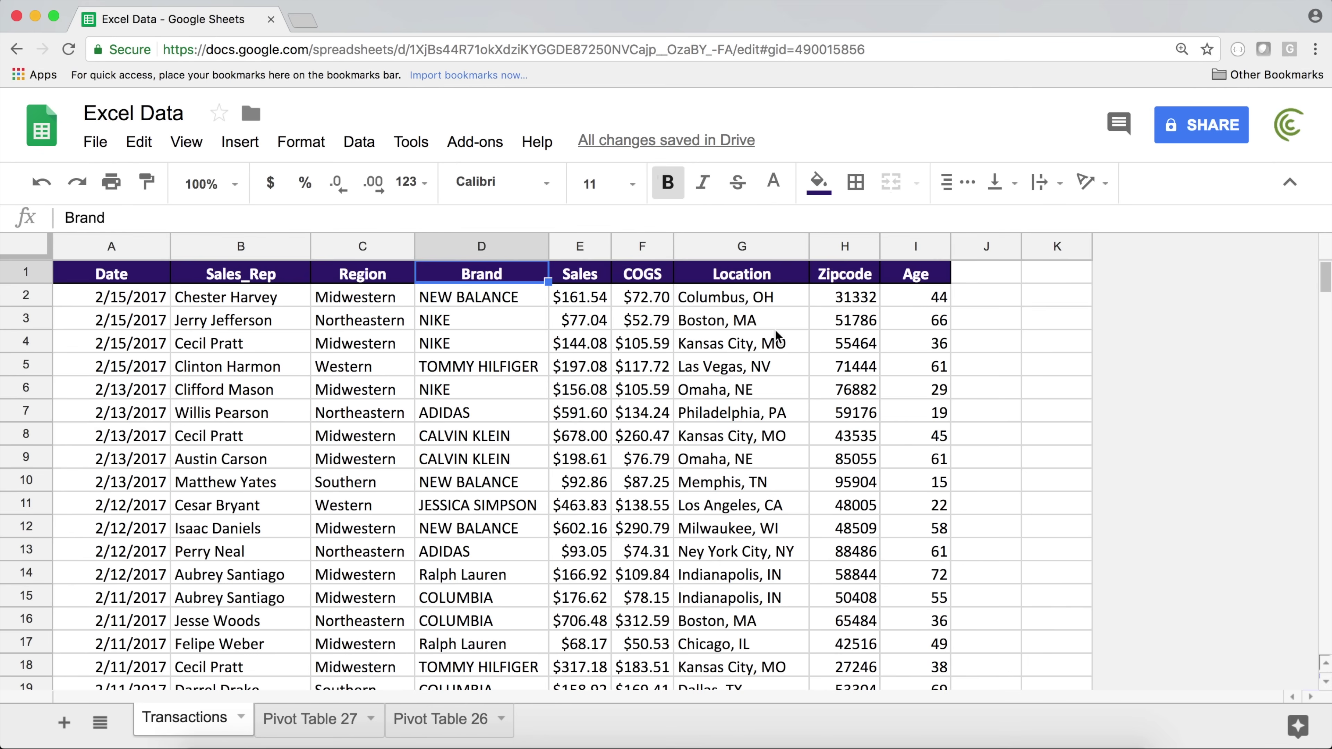
drag(586, 300, 573, 501)
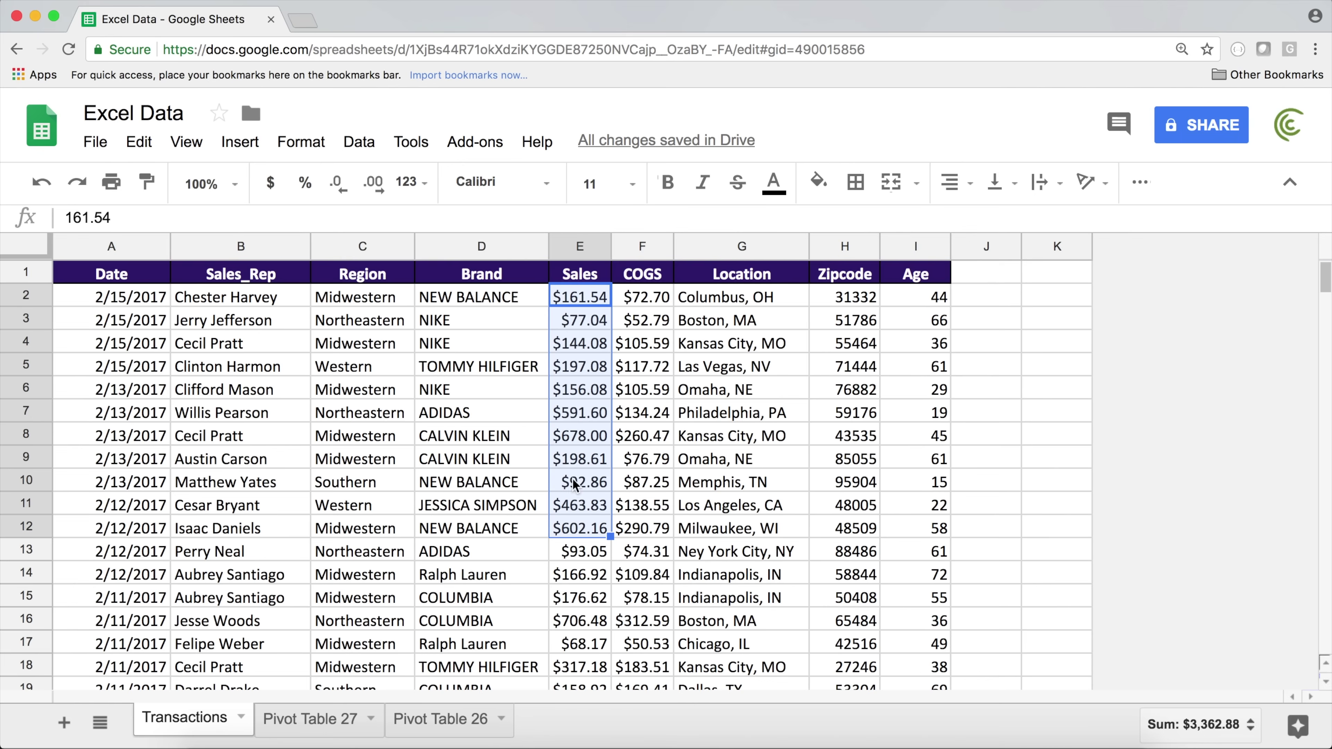
click(578, 348)
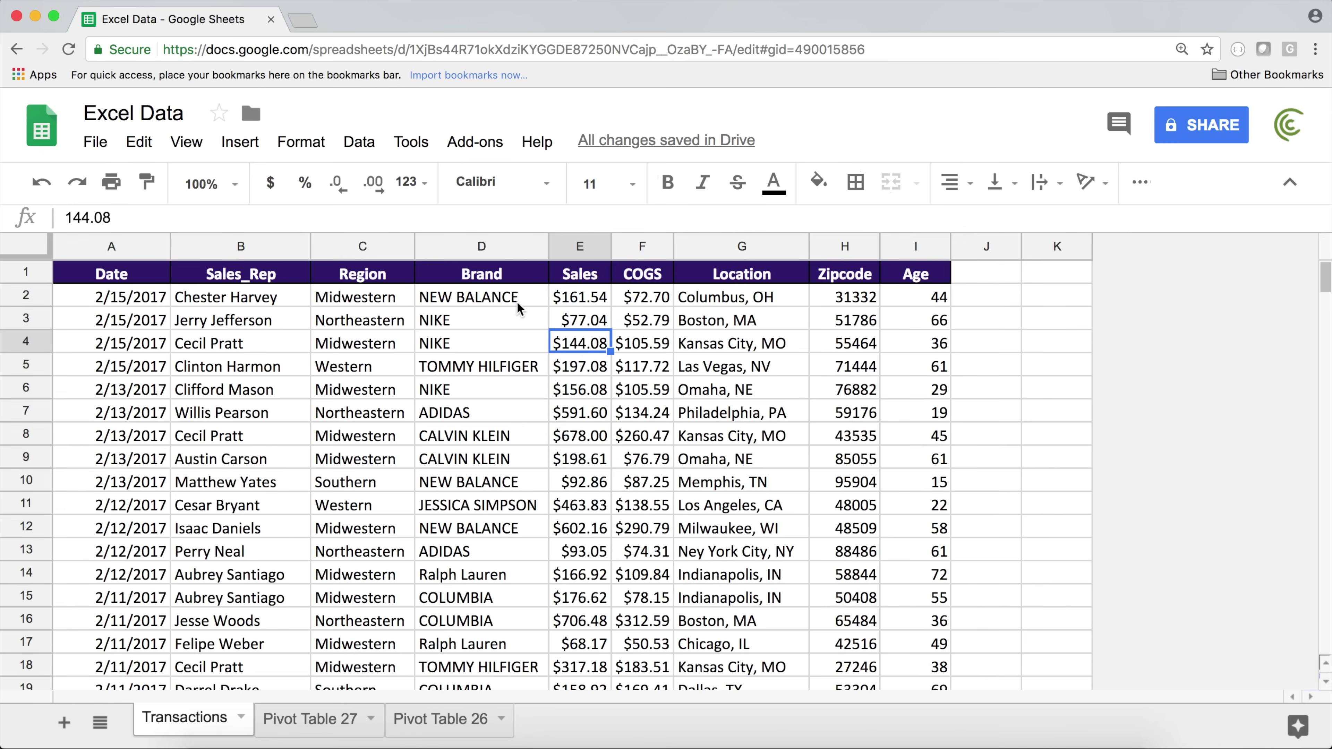
click(587, 304)
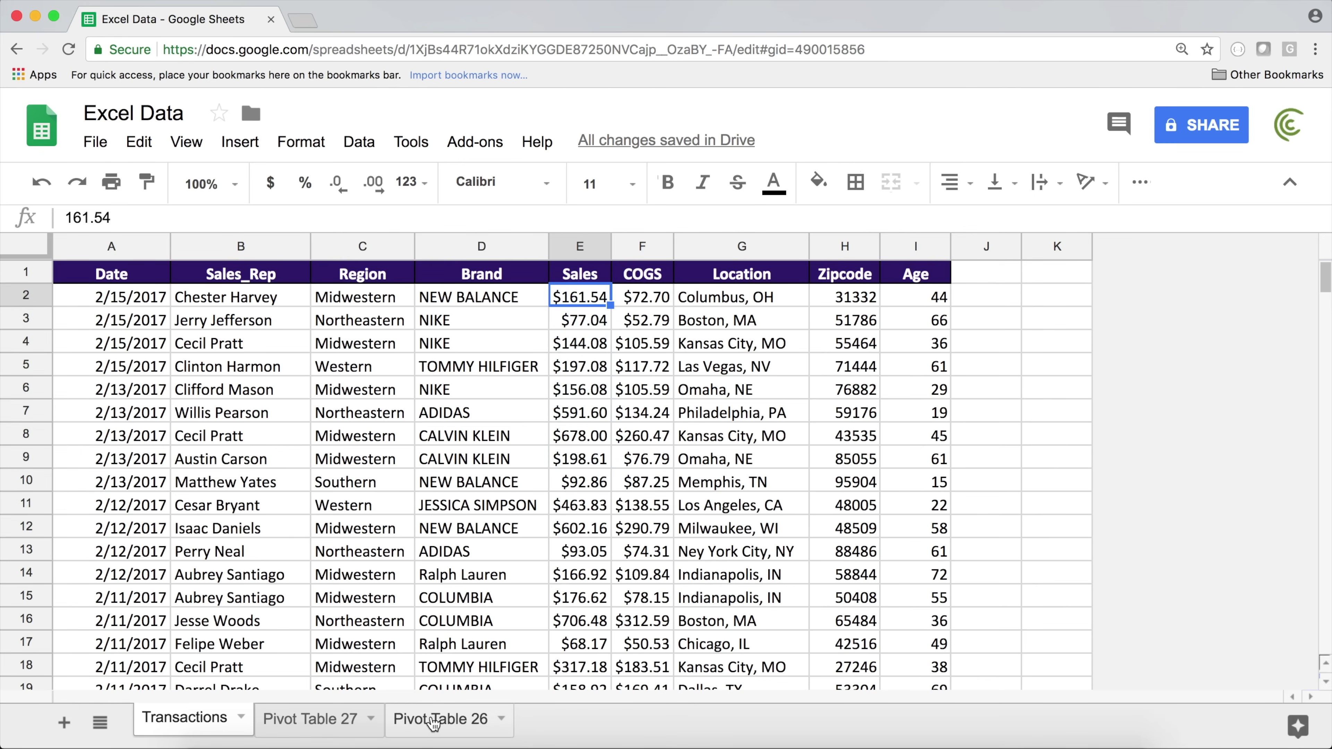
click(322, 723)
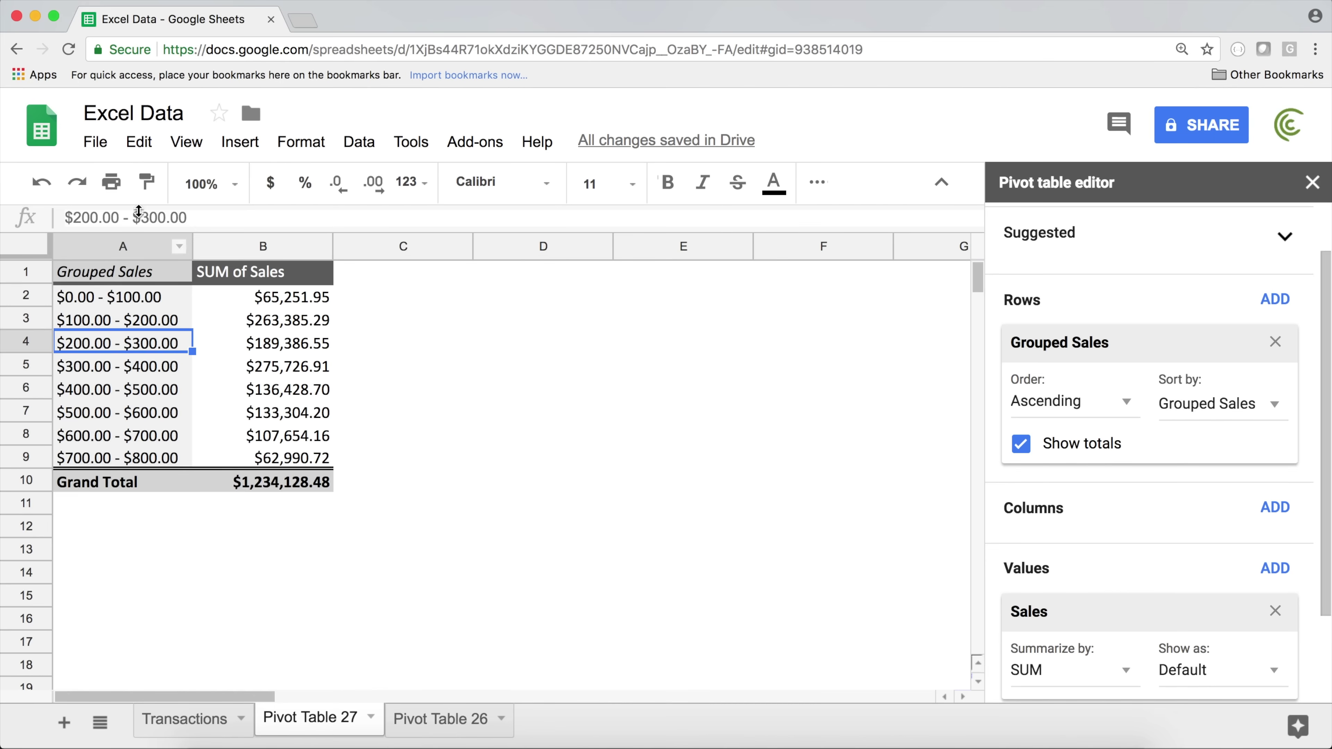
Show Sales as % of column, with $300.00 - $400.00 highest at 22.34%
click(285, 298)
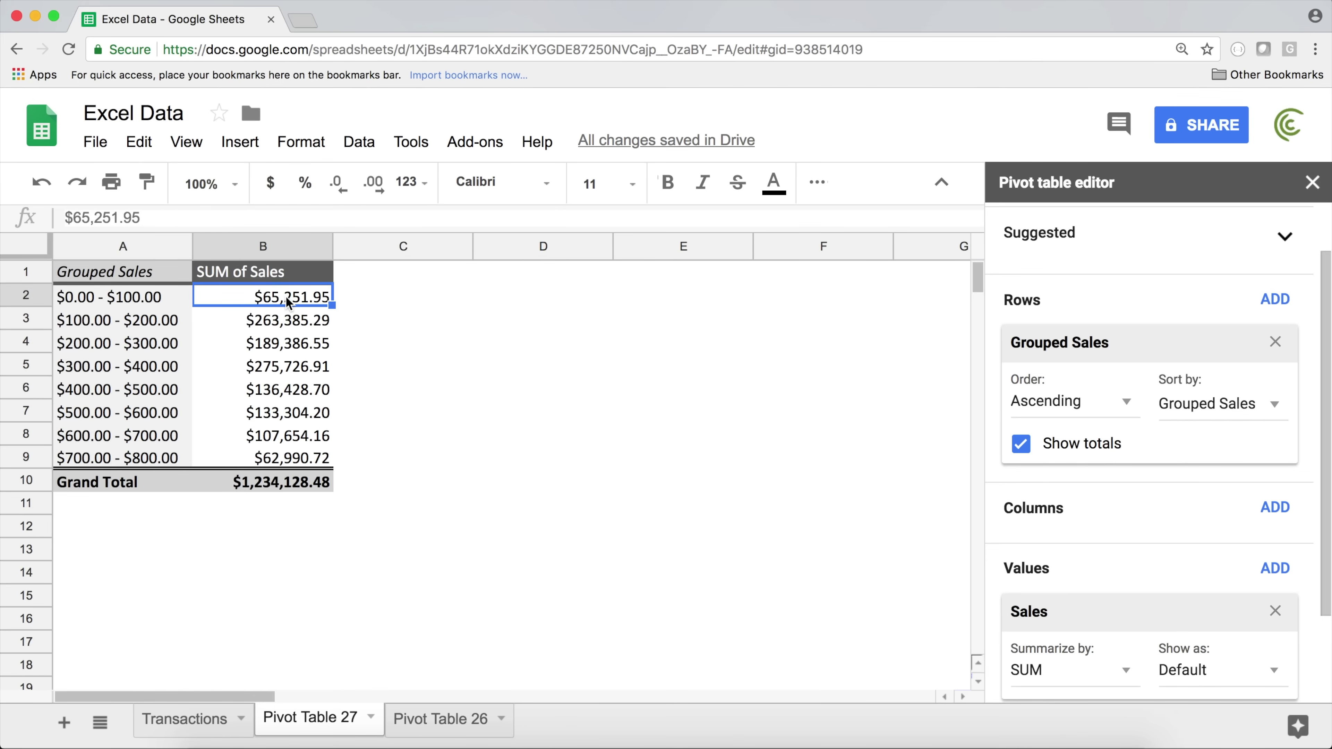
right_click(265, 343)
key(Escape)
click(289, 301)
click(1201, 671)
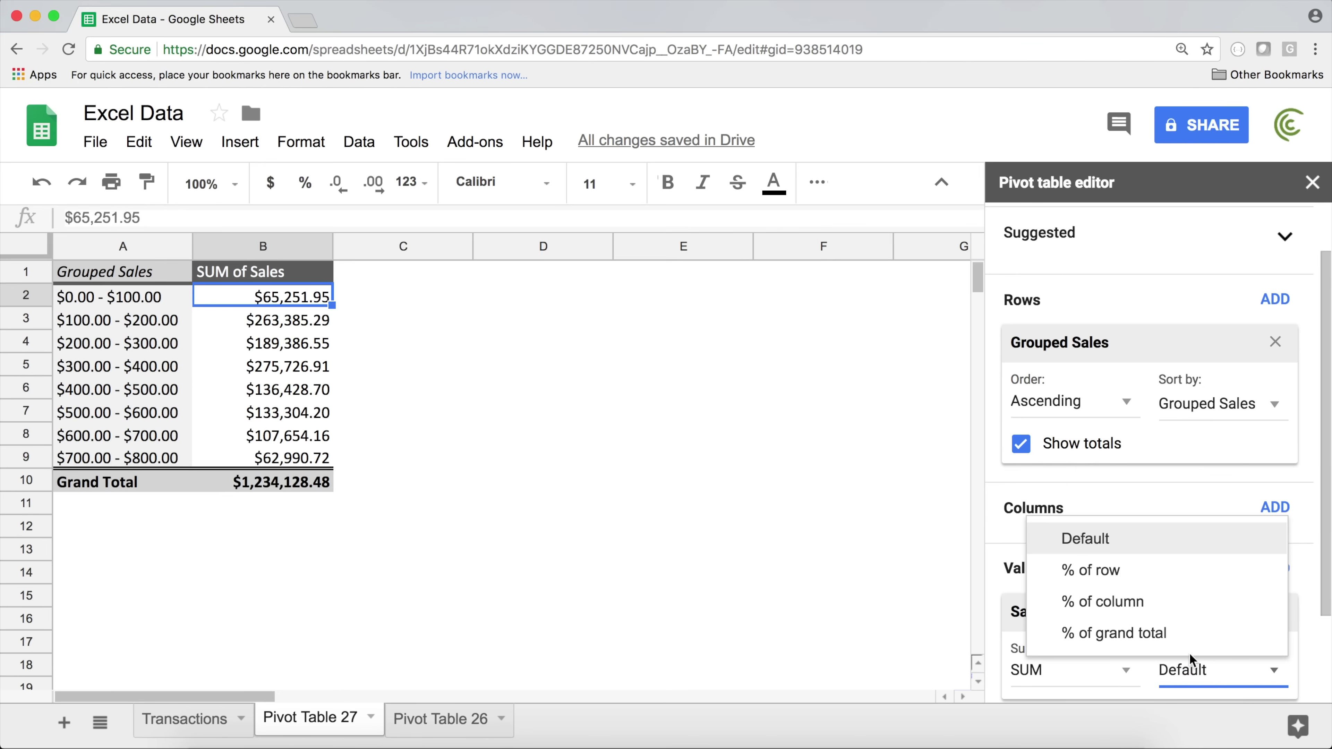
click(1141, 619)
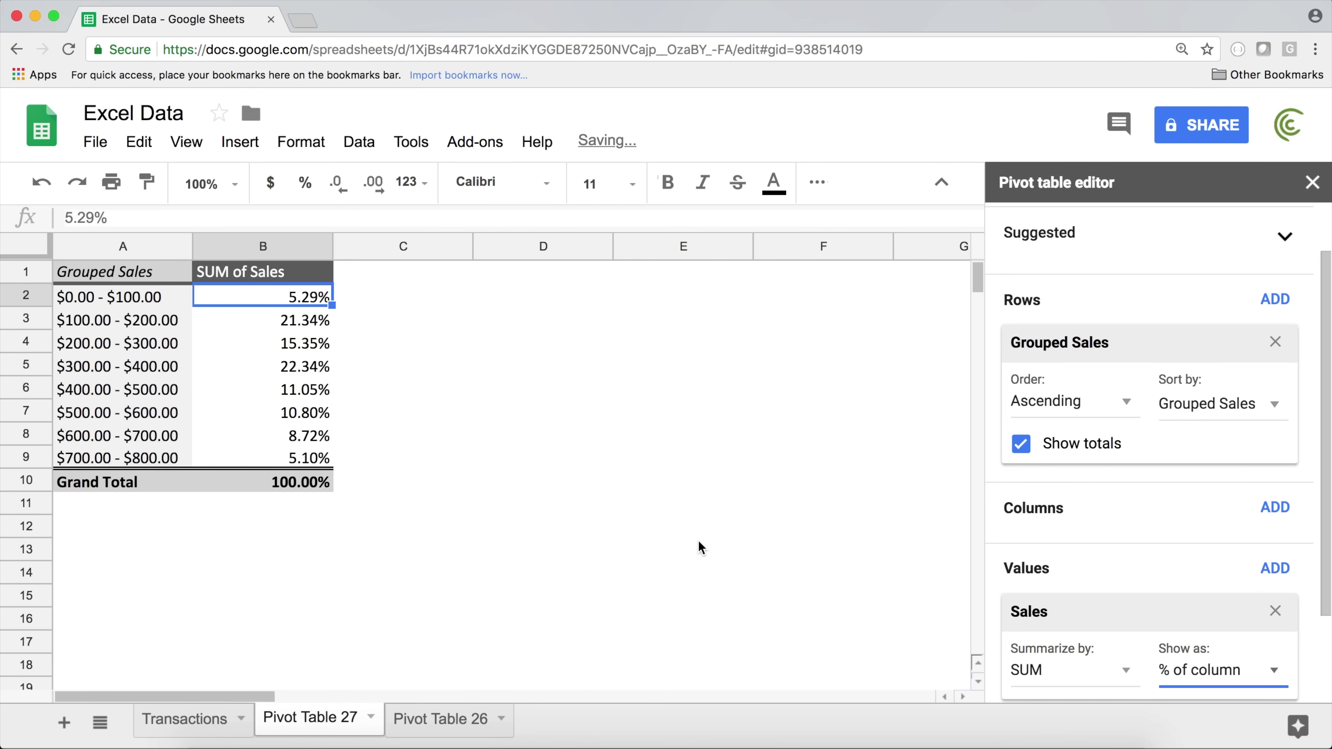
click(285, 366)
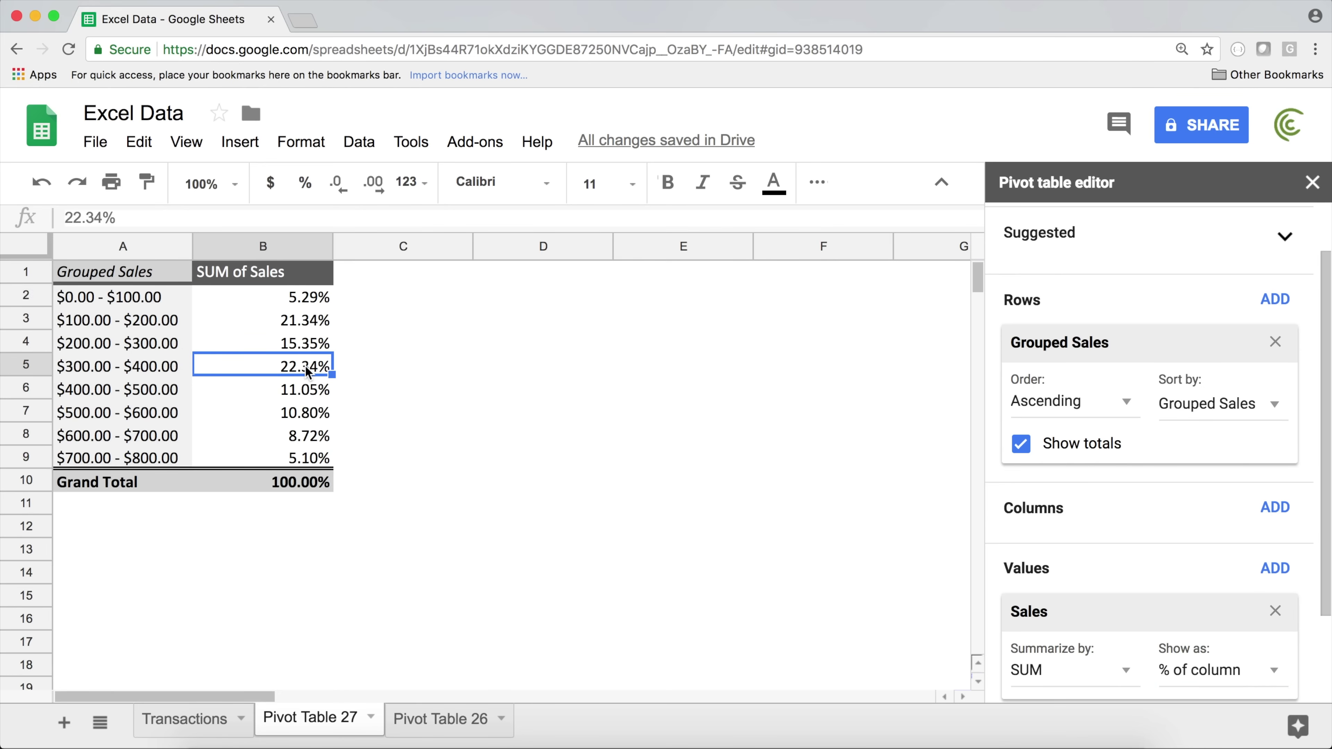
click(90, 370)
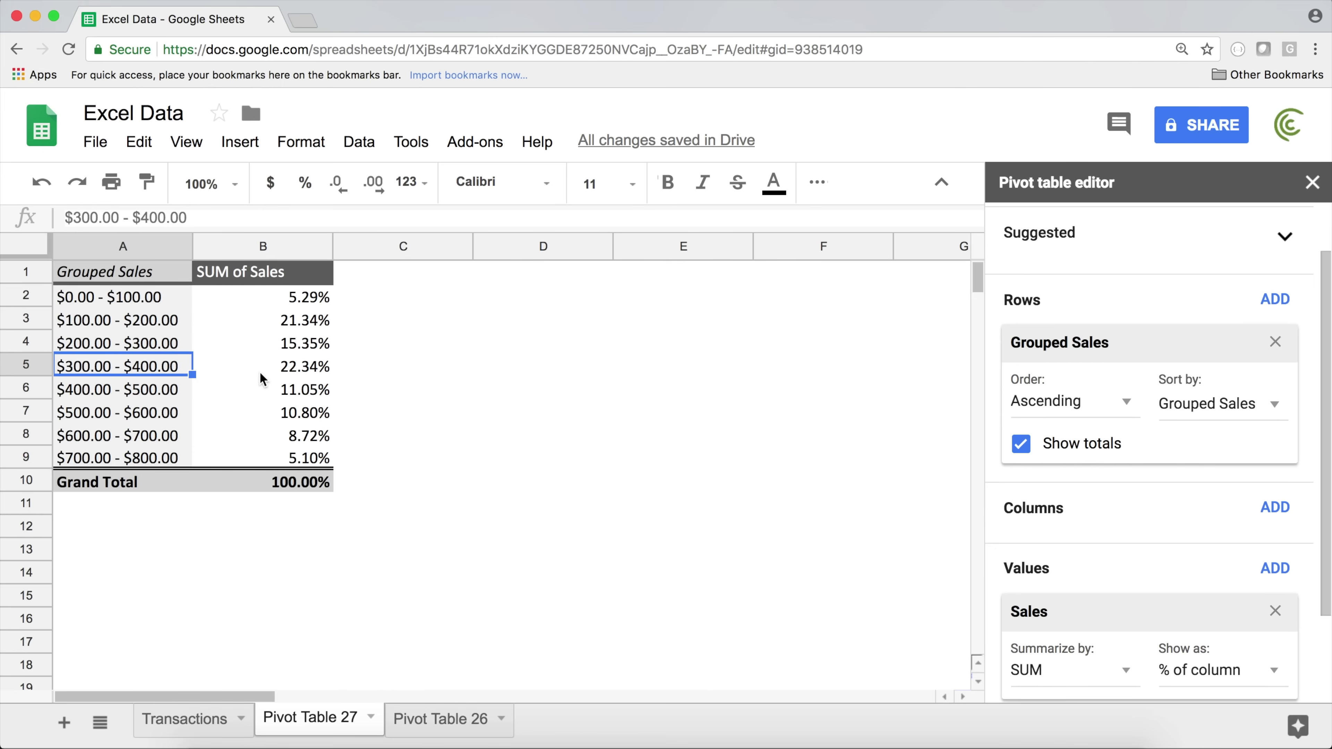
click(262, 319)
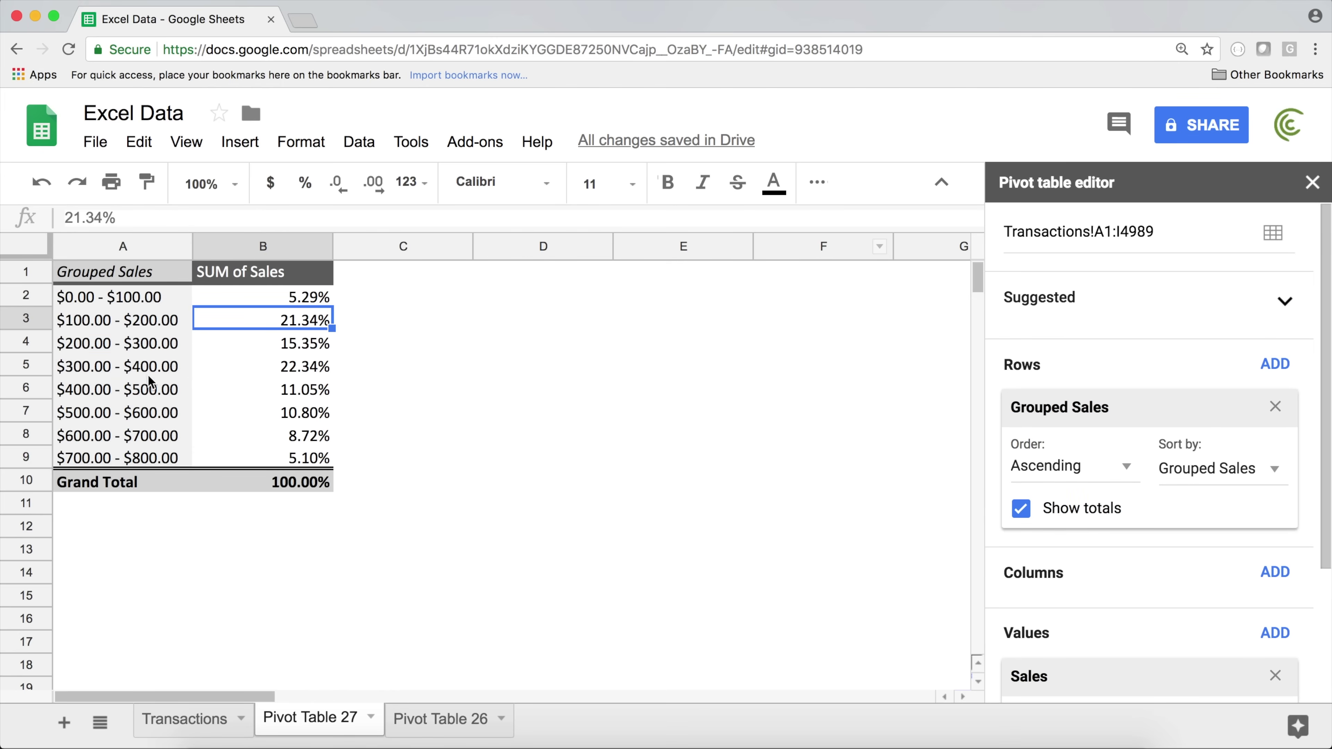